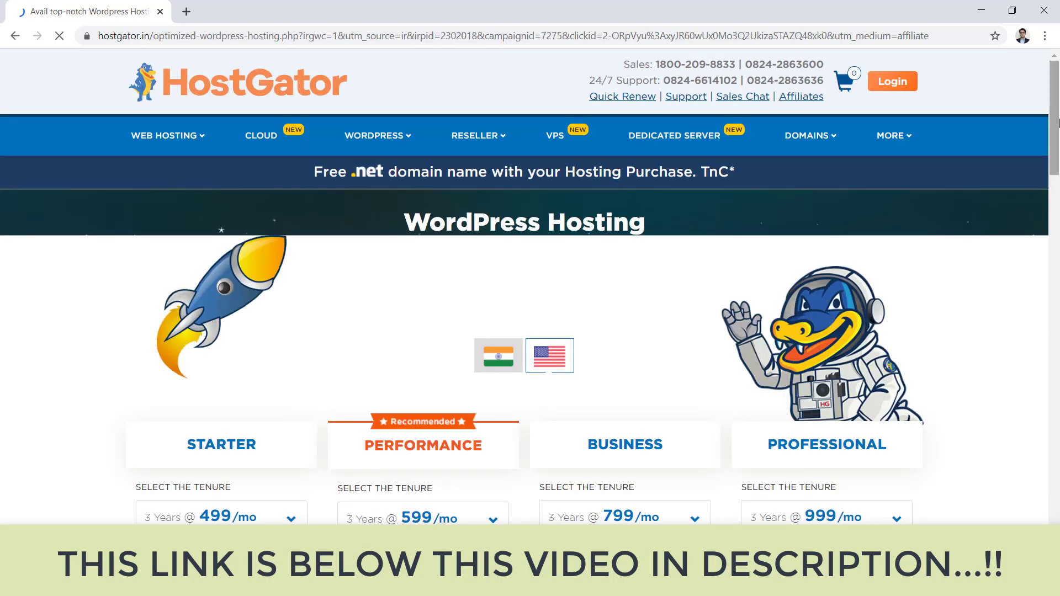
Step: Show the WordPress hosting plan prices for servers located in India
scroll(1059, 132, "down", 2)
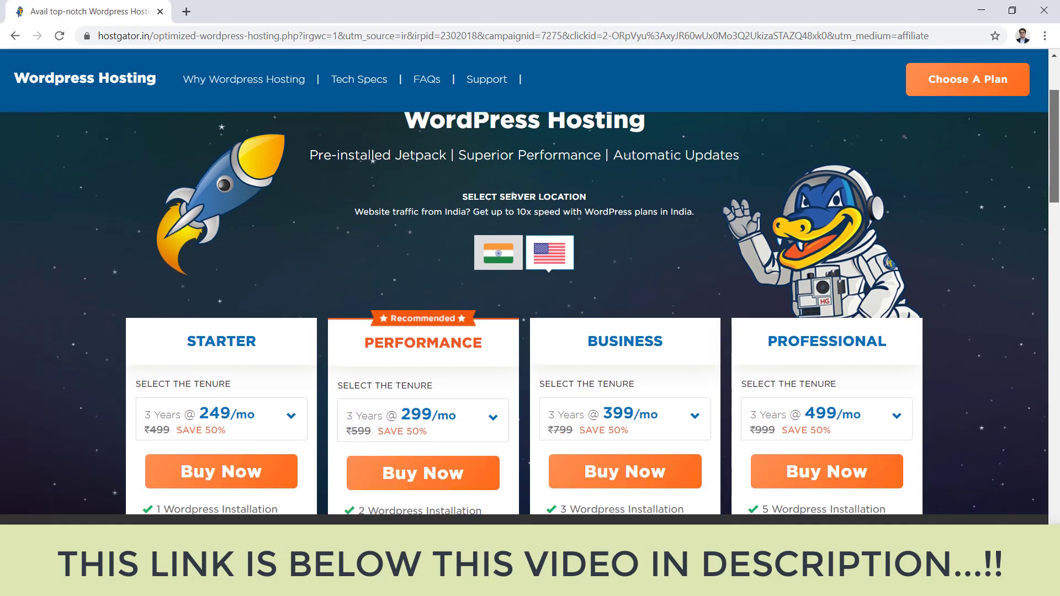
scroll(1059, 169, "down", 2)
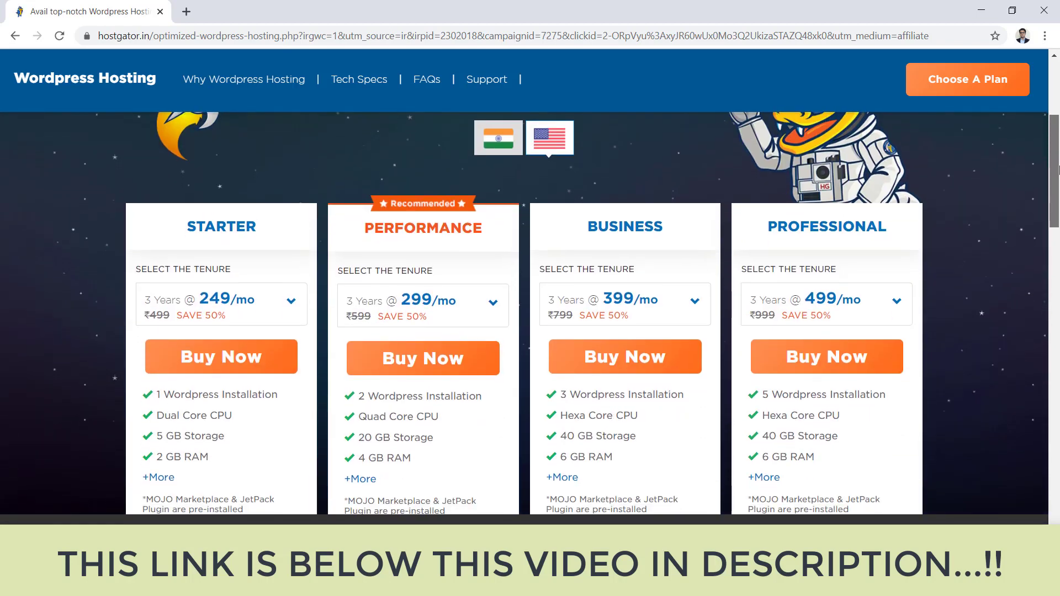
scroll(1059, 169, "up", 2)
scroll(1059, 170, "down", 1)
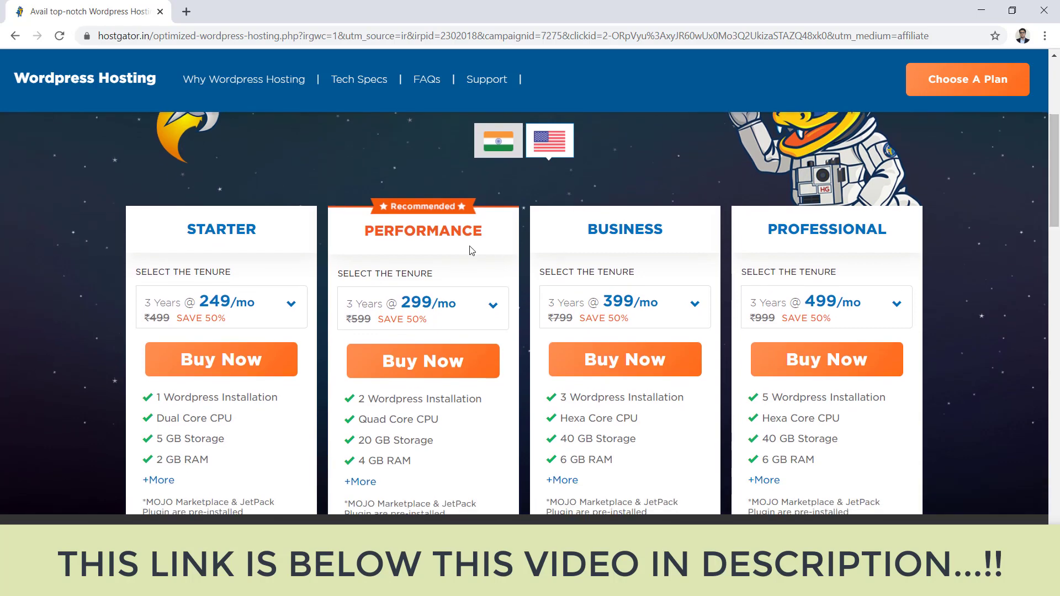
left_click(502, 153)
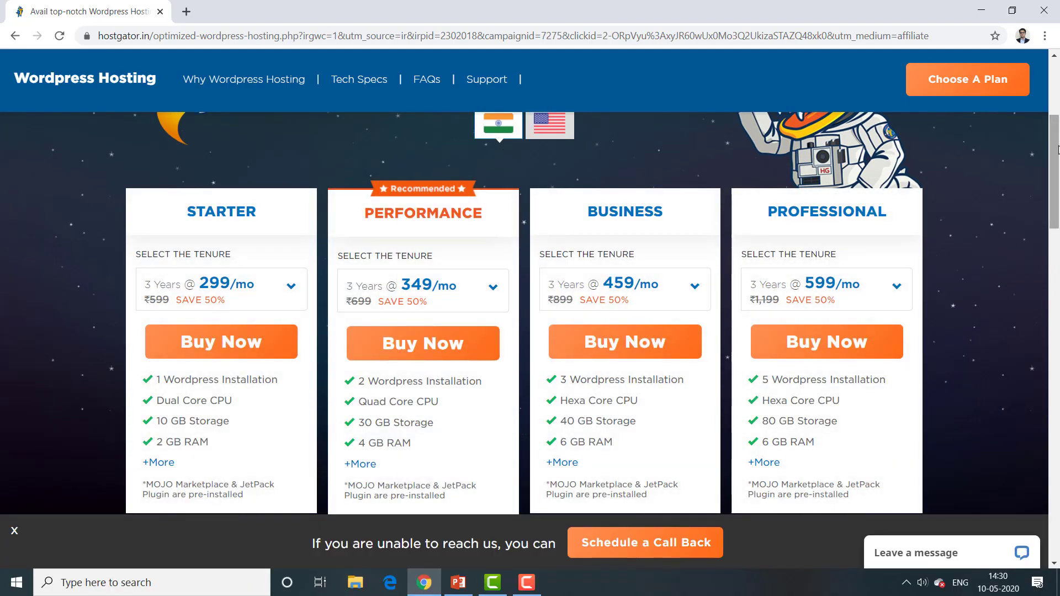
left_click_drag(1058, 149, 1058, 137)
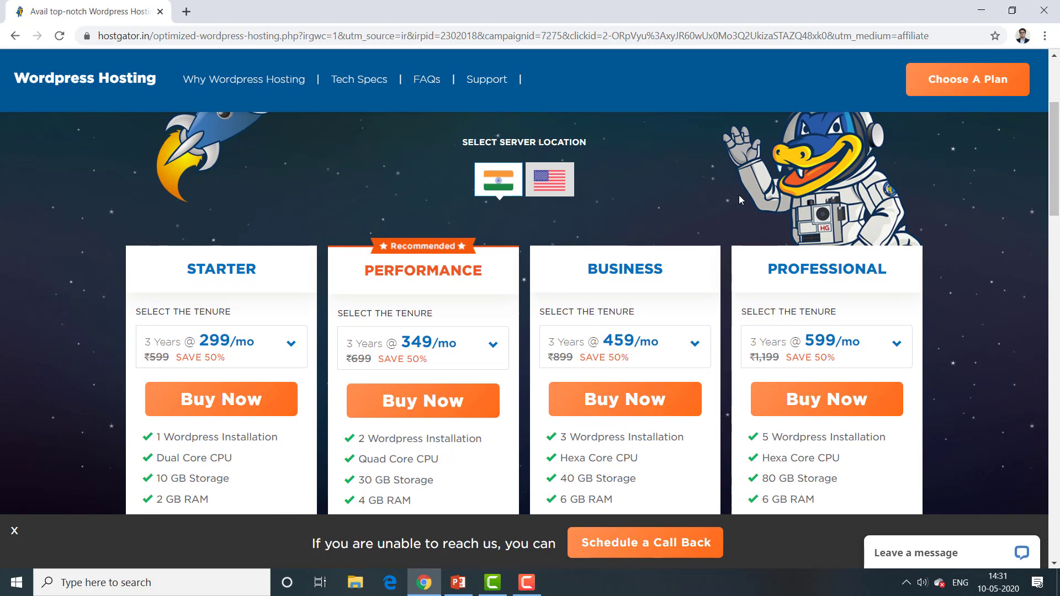
Step: Choose the 1 Year tenure (₹479/mo) for the Starter plan and buy it
scroll(1018, 199, "down", 2)
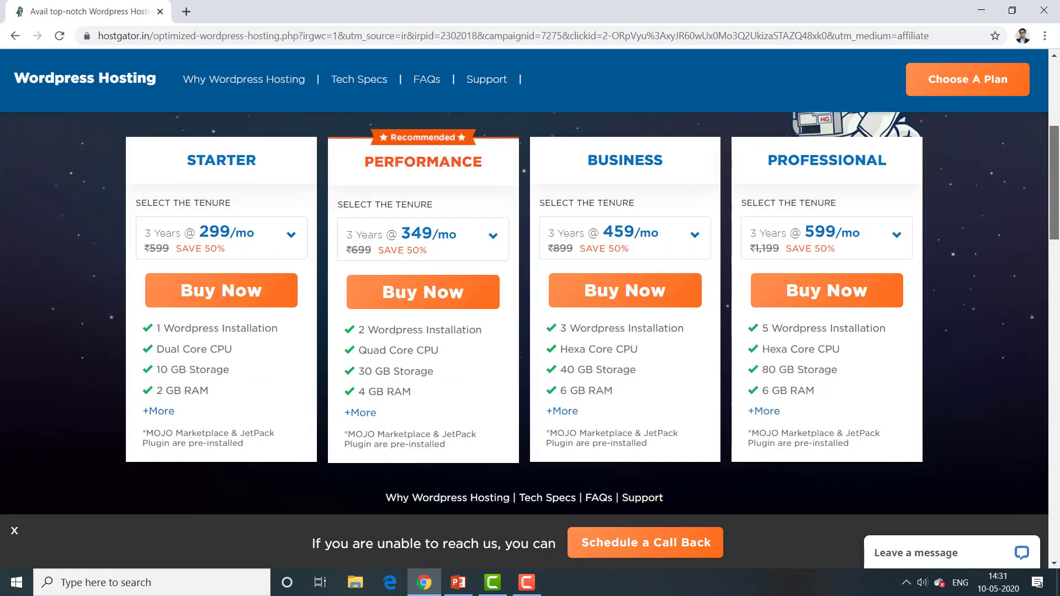
left_click(291, 243)
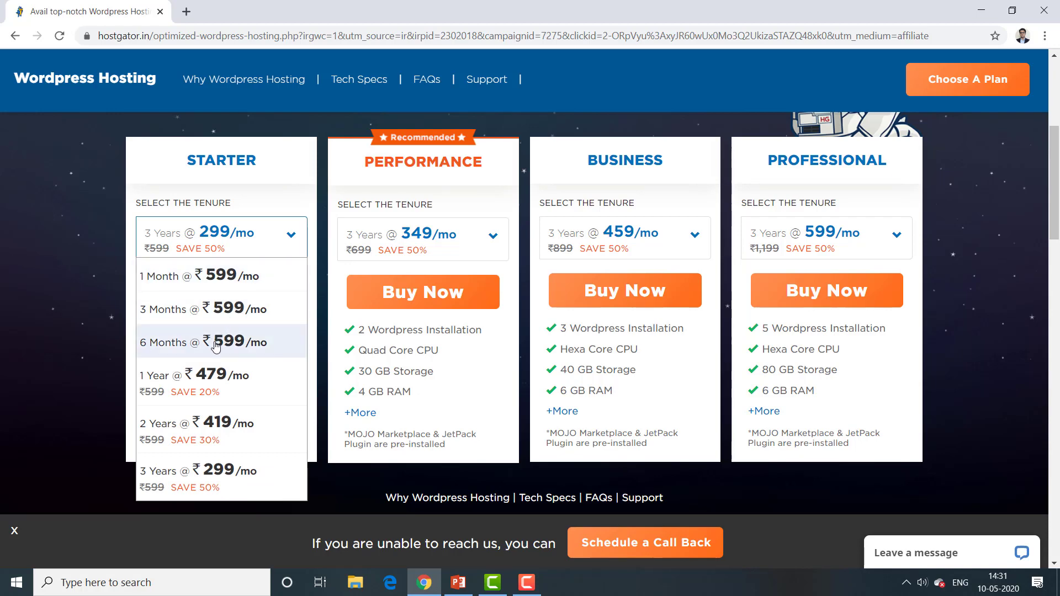
left_click(198, 392)
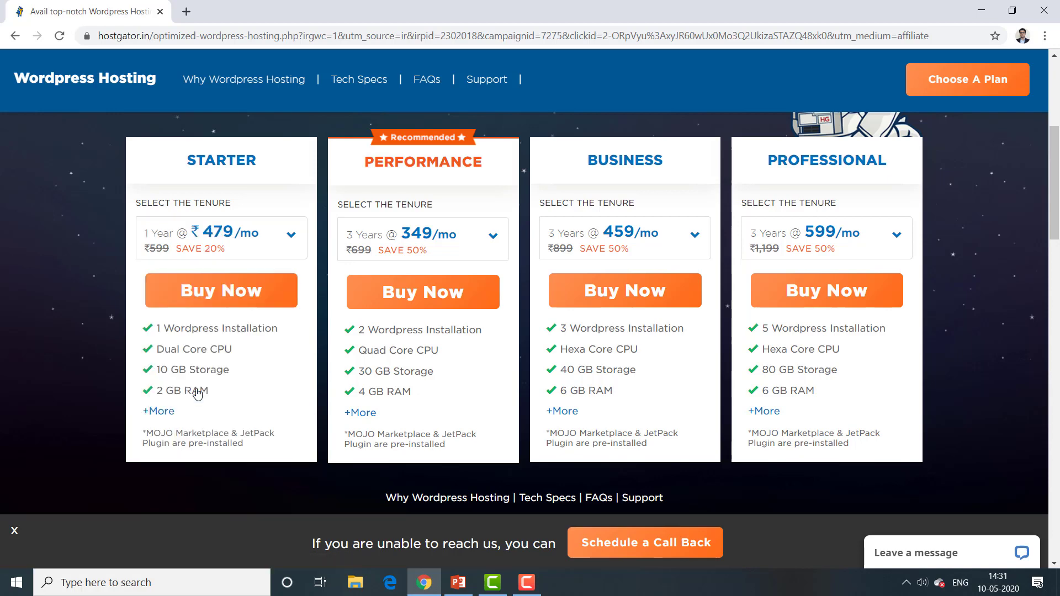
left_click(236, 292)
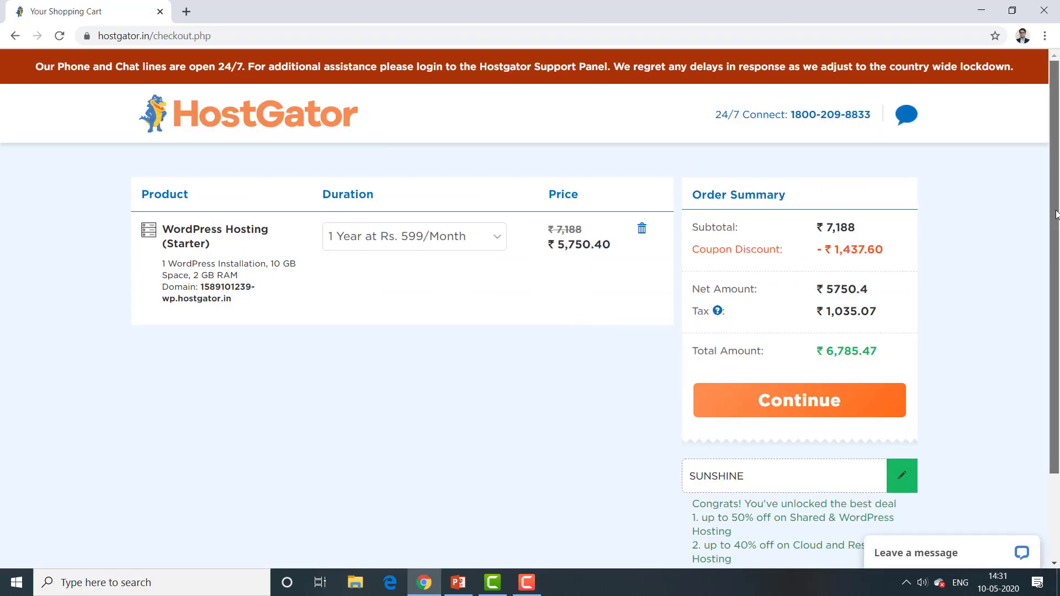
Step: Keep the 1 Year duration in the cart and continue to login for the ₹6,785.47 order
left_click_drag(1056, 222, 1056, 232)
scroll(1055, 232, "down", 2)
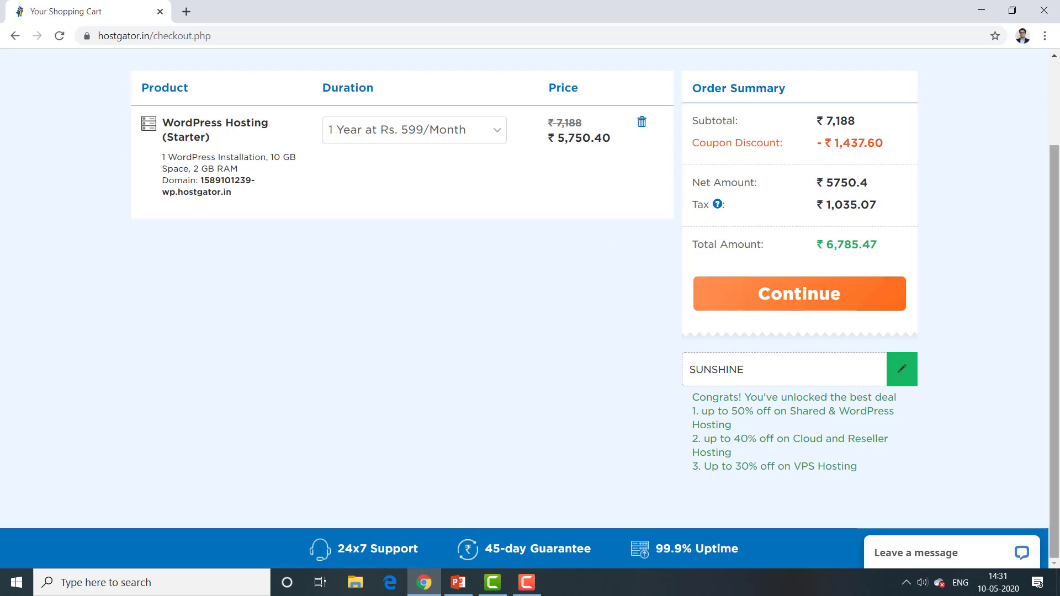
mouse_move(1058, 221)
left_mouse_down()
mouse_move(1058, 145)
mouse_move(1058, 219)
left_mouse_up()
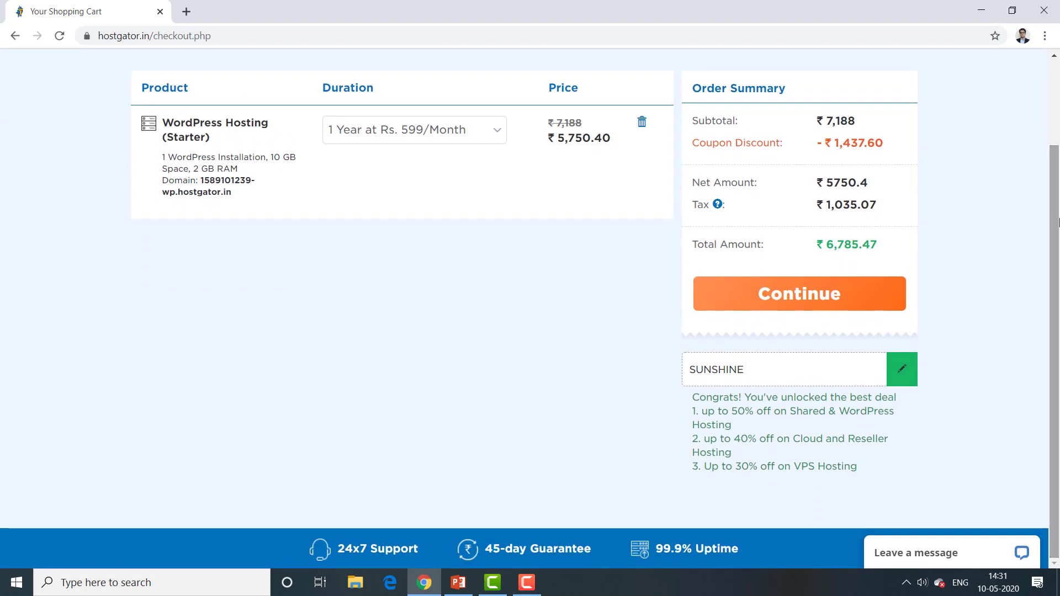
left_click(495, 132)
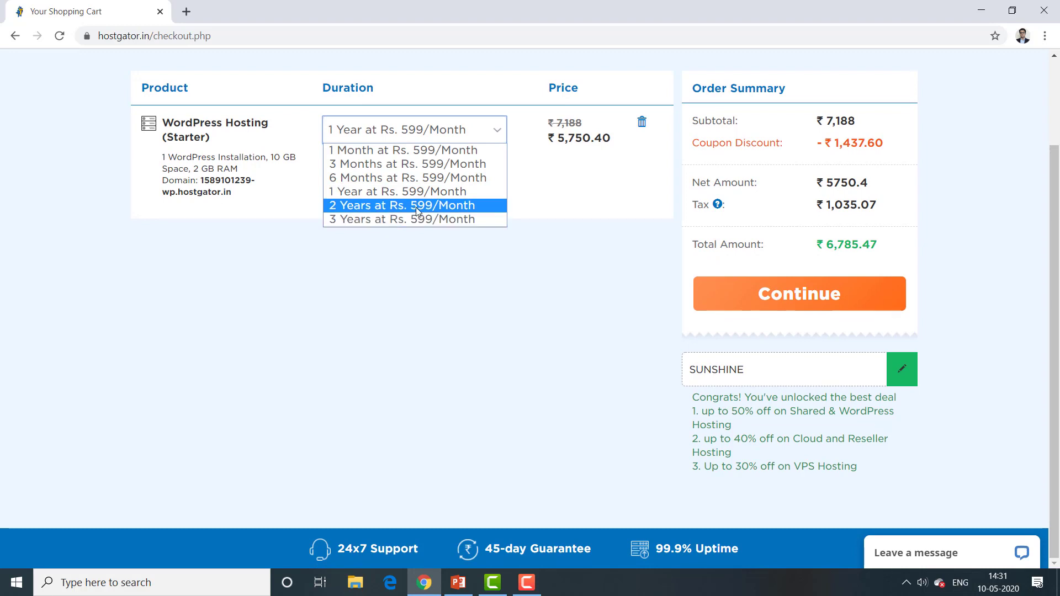
left_click(433, 200)
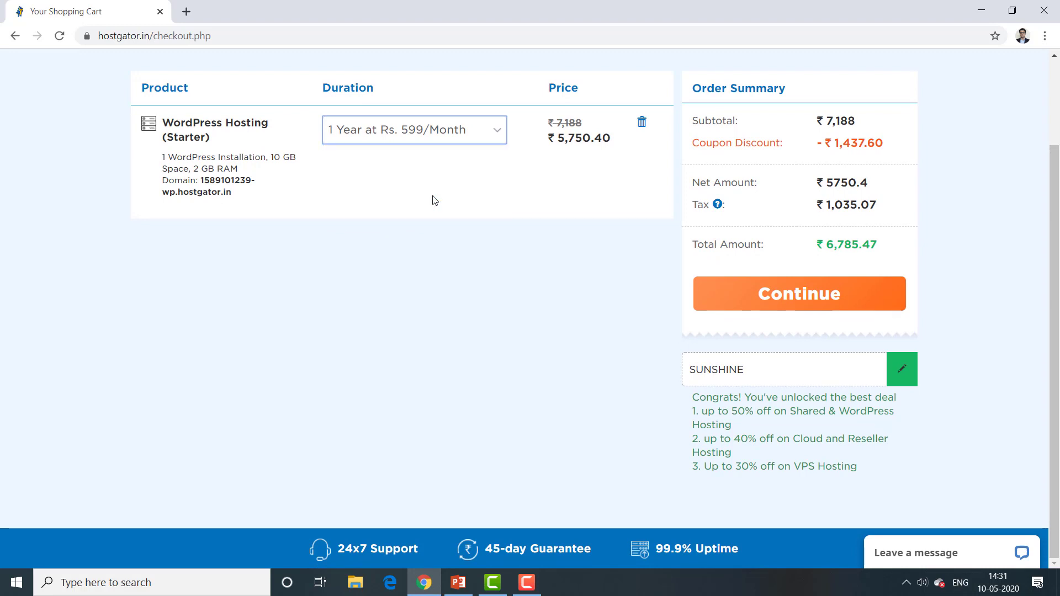
left_click(492, 208)
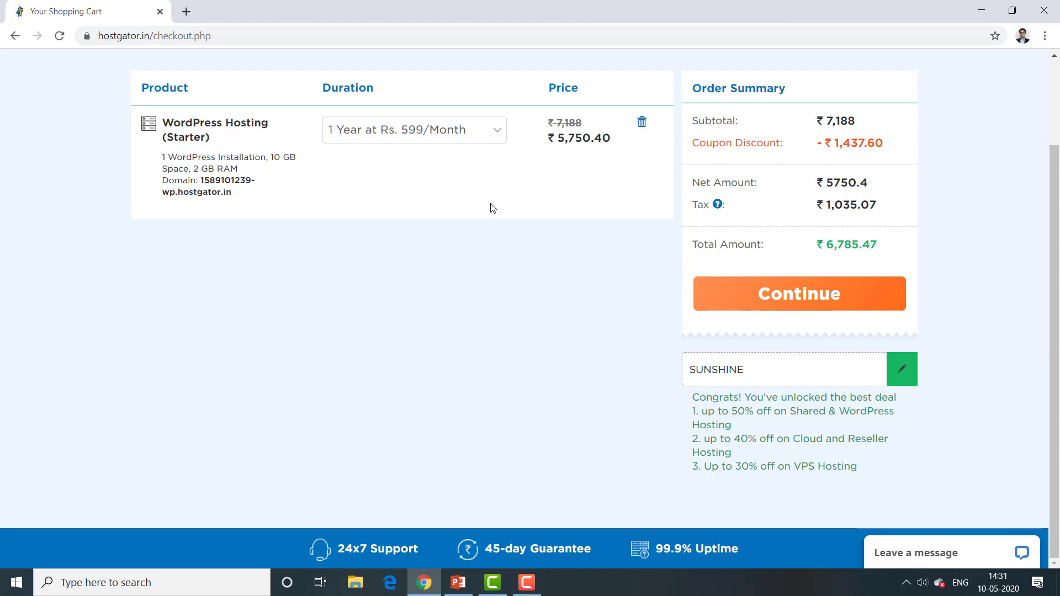
left_click(779, 298)
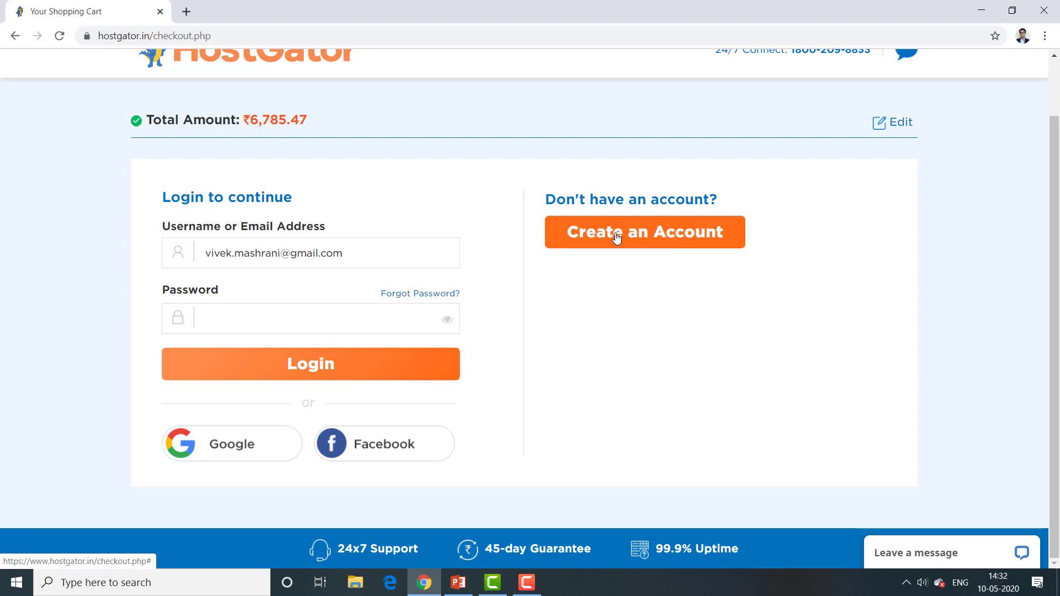
Step: Start account creation, then return to the WordPress Hosting page and close the help popup
left_click(653, 243)
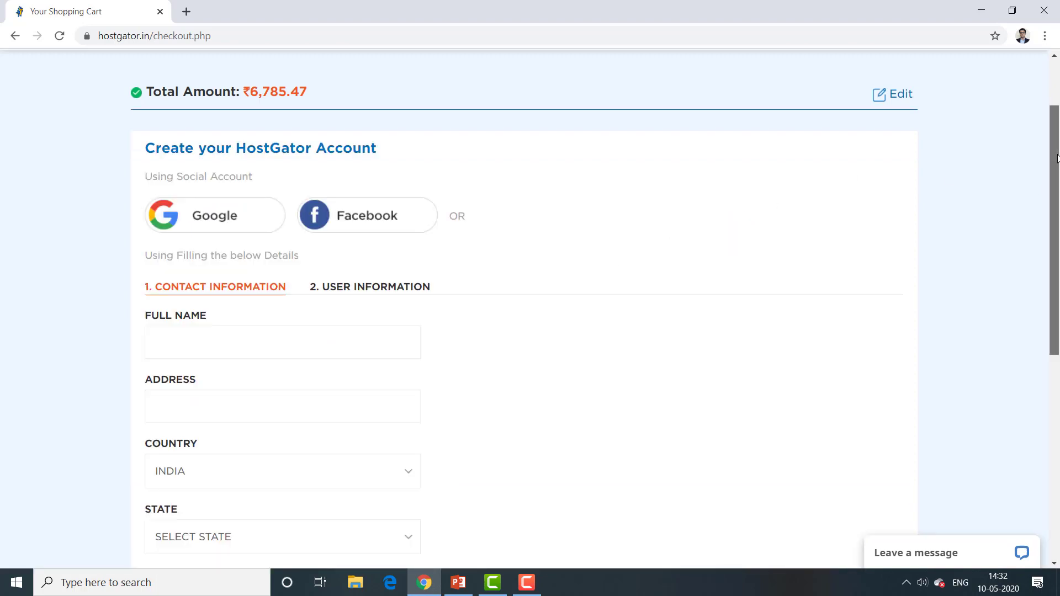
left_click_drag(1055, 159, 1051, 182)
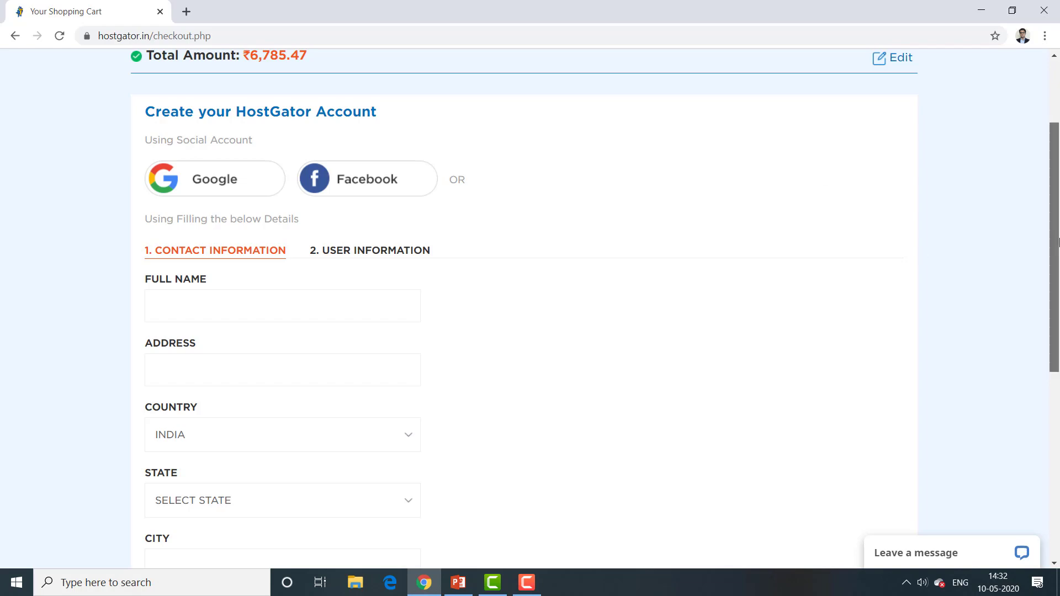
left_click_drag(1057, 270, 1057, 207)
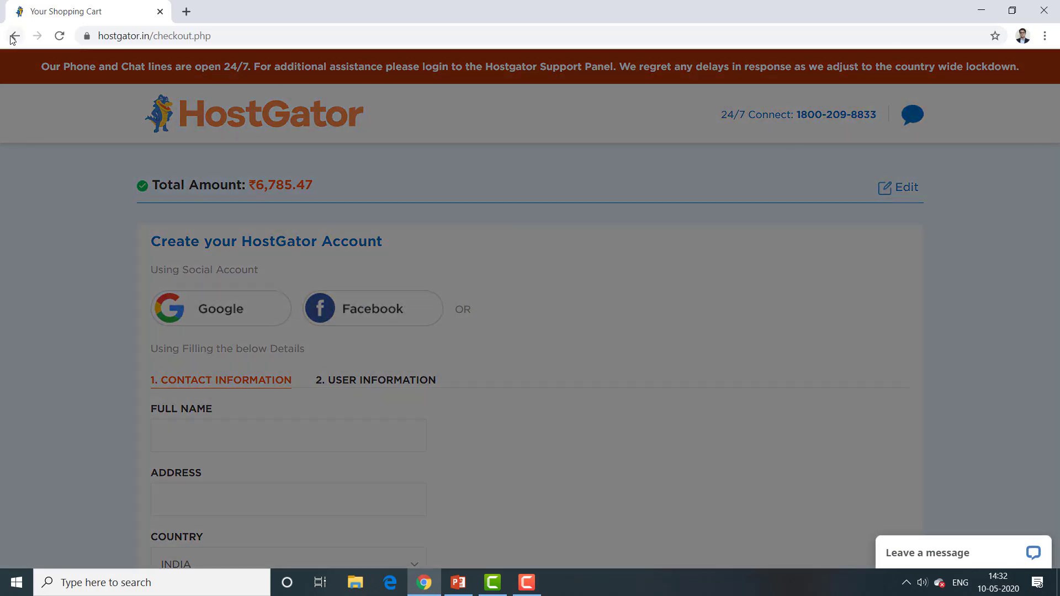
left_click(12, 37)
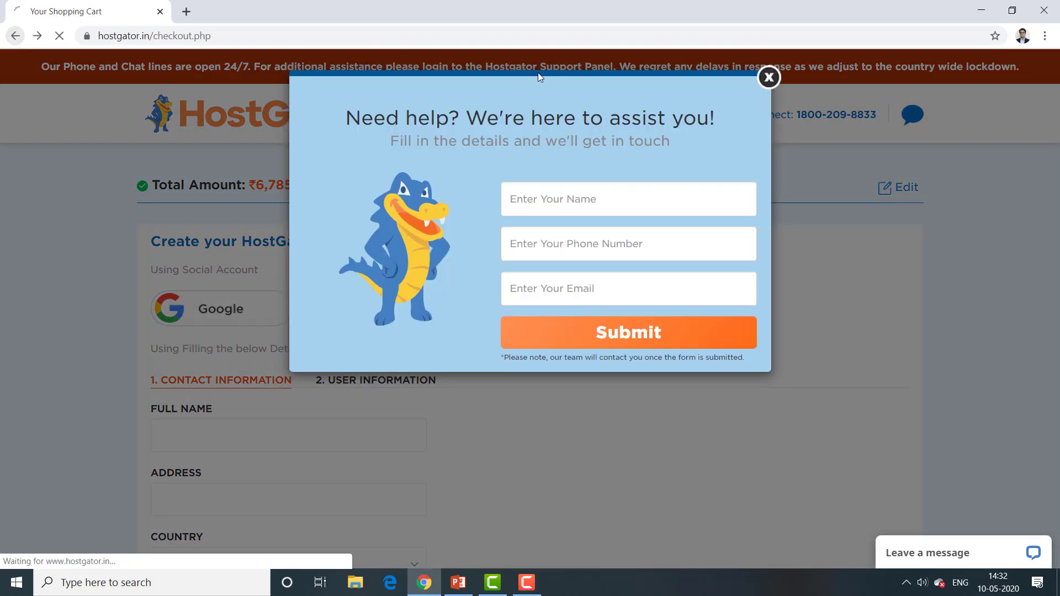
left_click(769, 79)
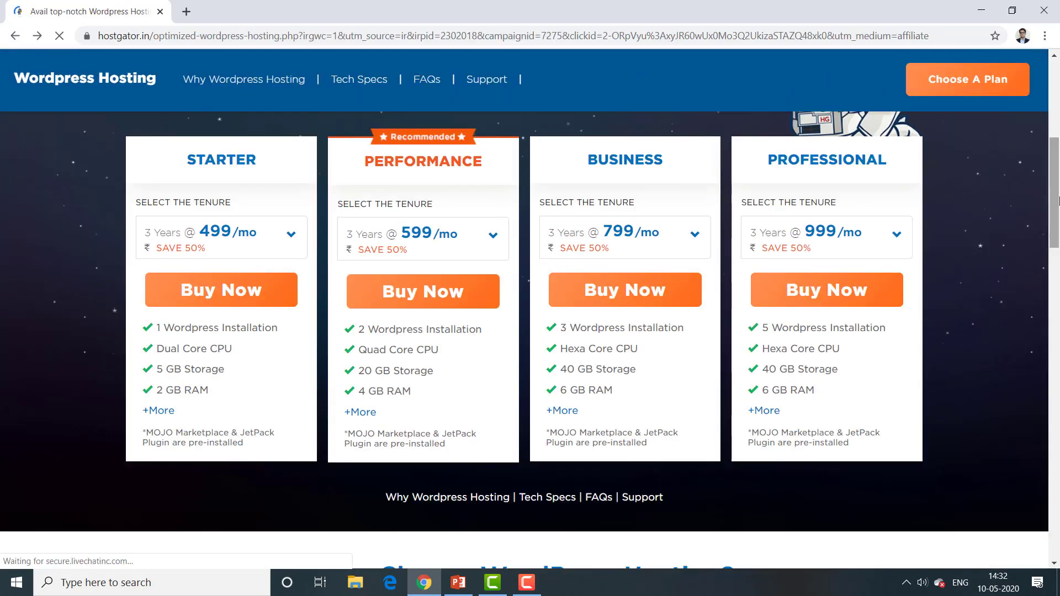
left_click_drag(1056, 204, 1058, 98)
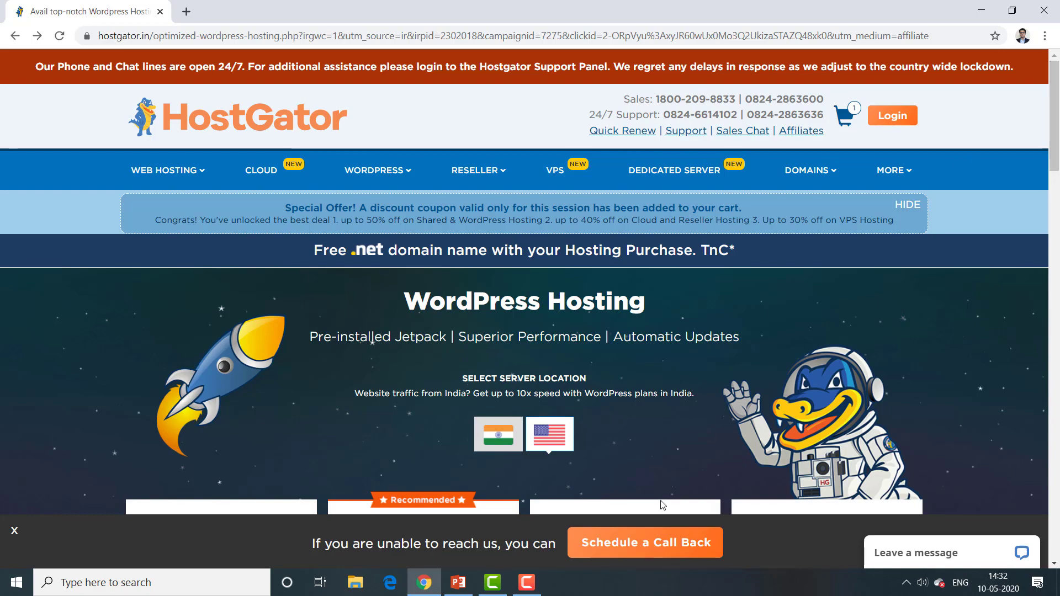
left_click(459, 586)
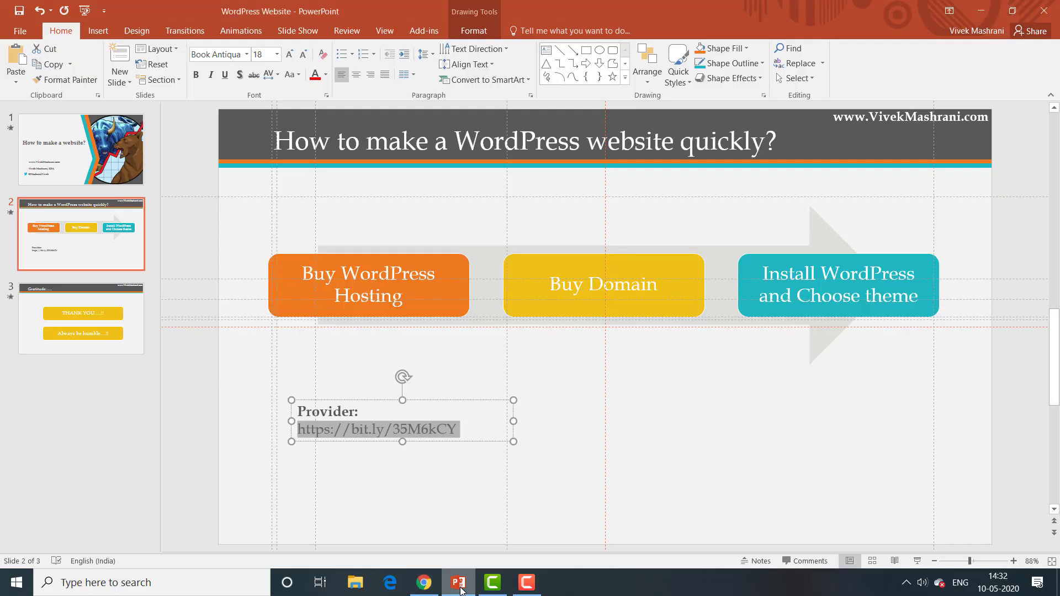
left_click(593, 412)
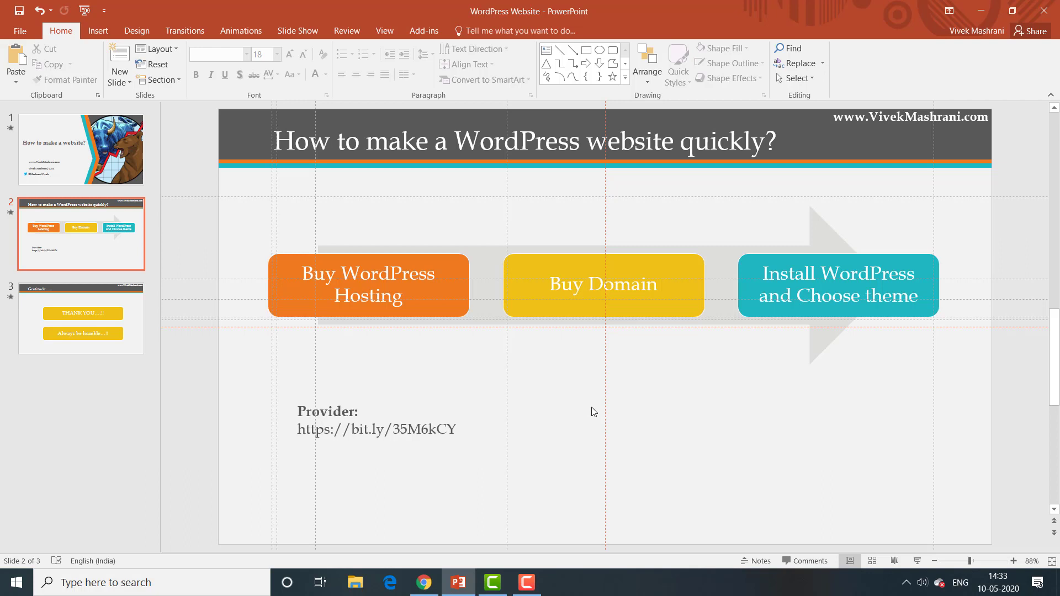
mouse_move(459, 582)
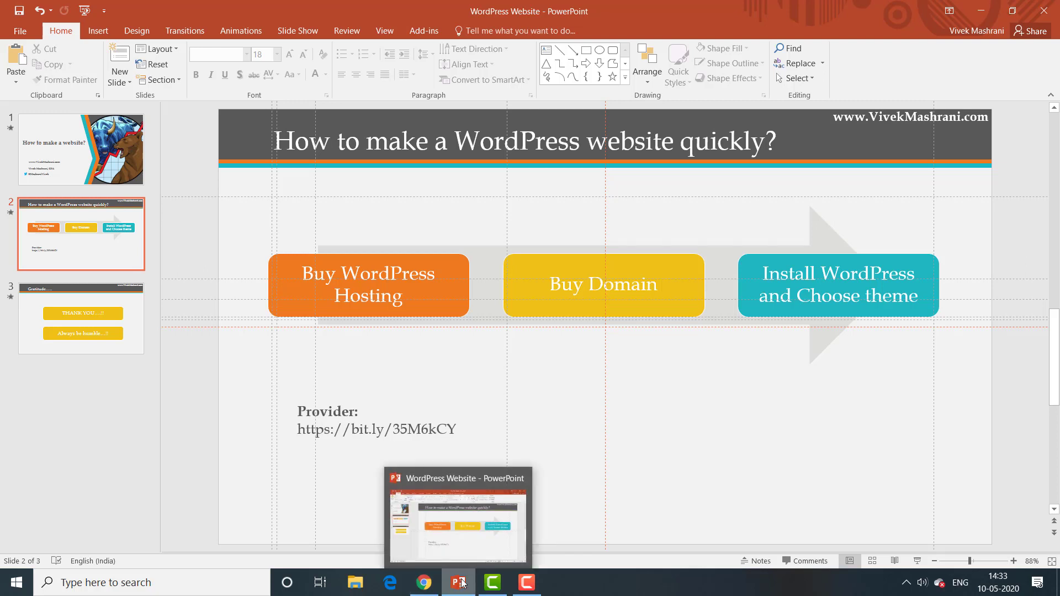
left_click(424, 583)
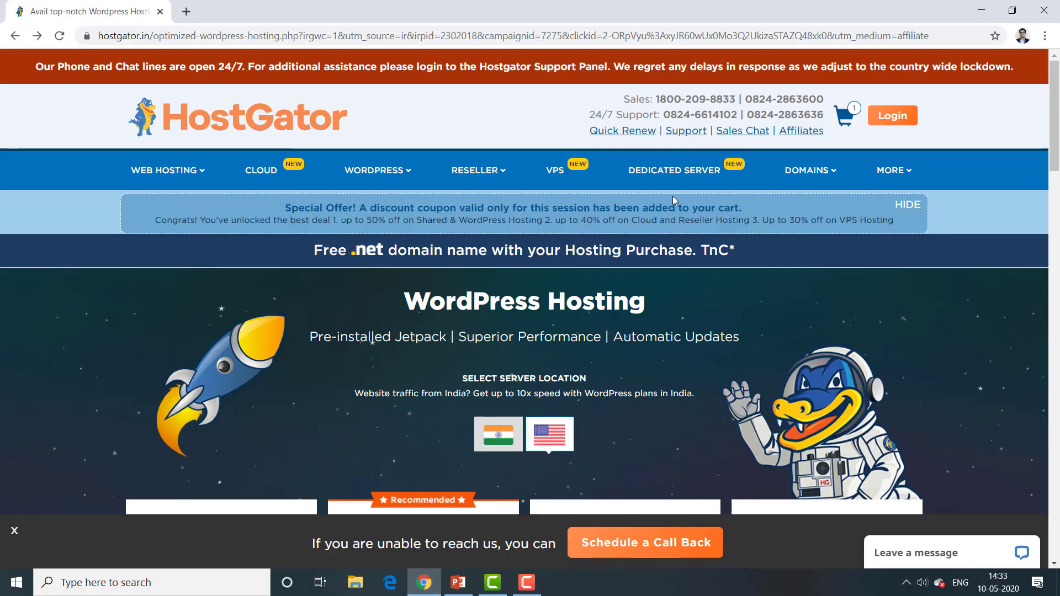
Step: Search Domain Registration for the owner's name and find the .in domain available at ₹699/yr
mouse_move(809, 170)
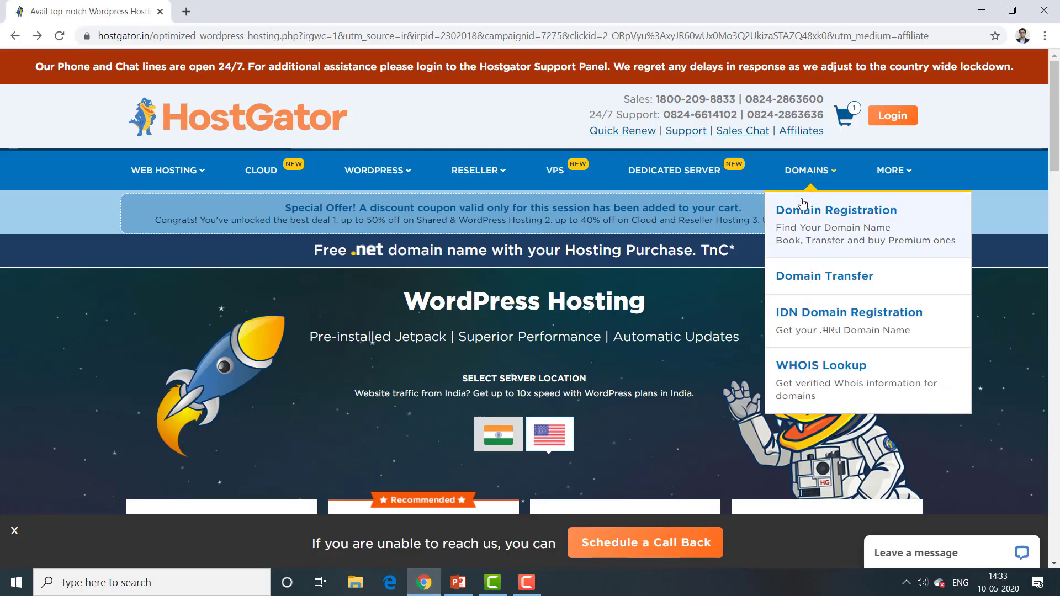
left_click(803, 222)
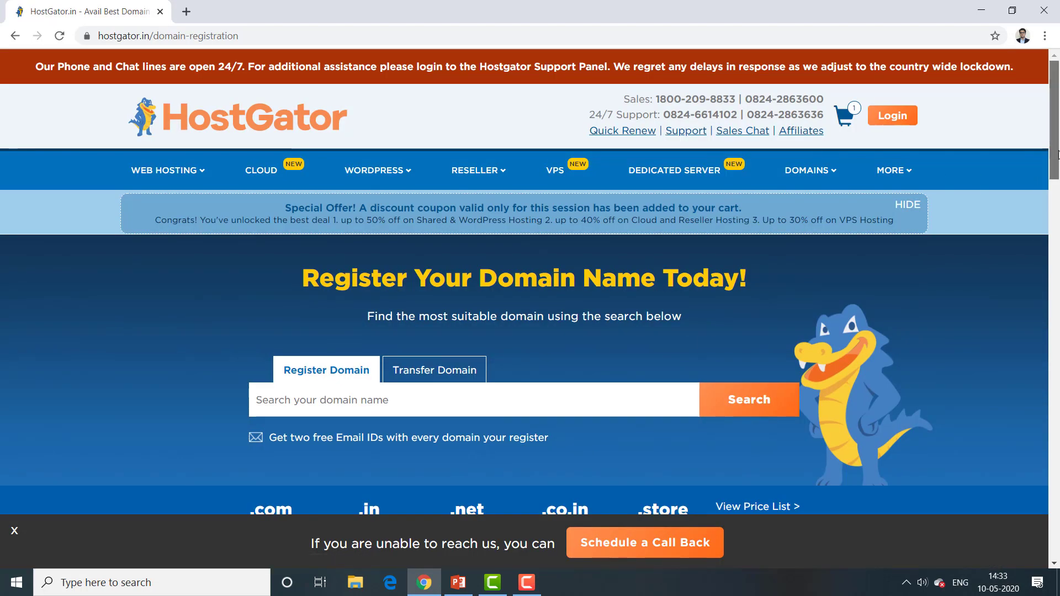
scroll(1055, 150, "down", 2)
left_click(385, 292)
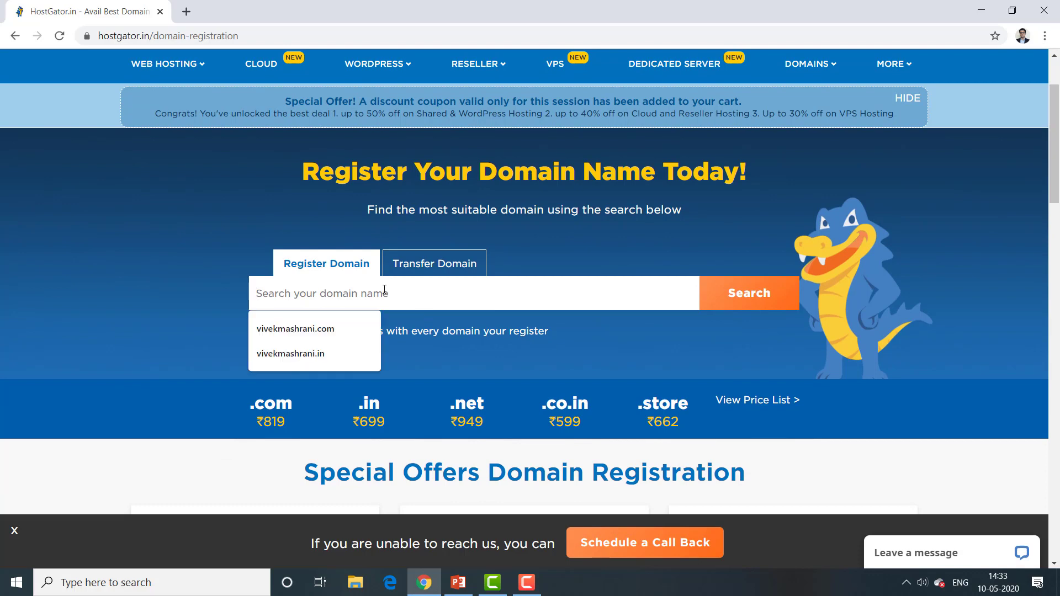
type("vivekmashrani.in")
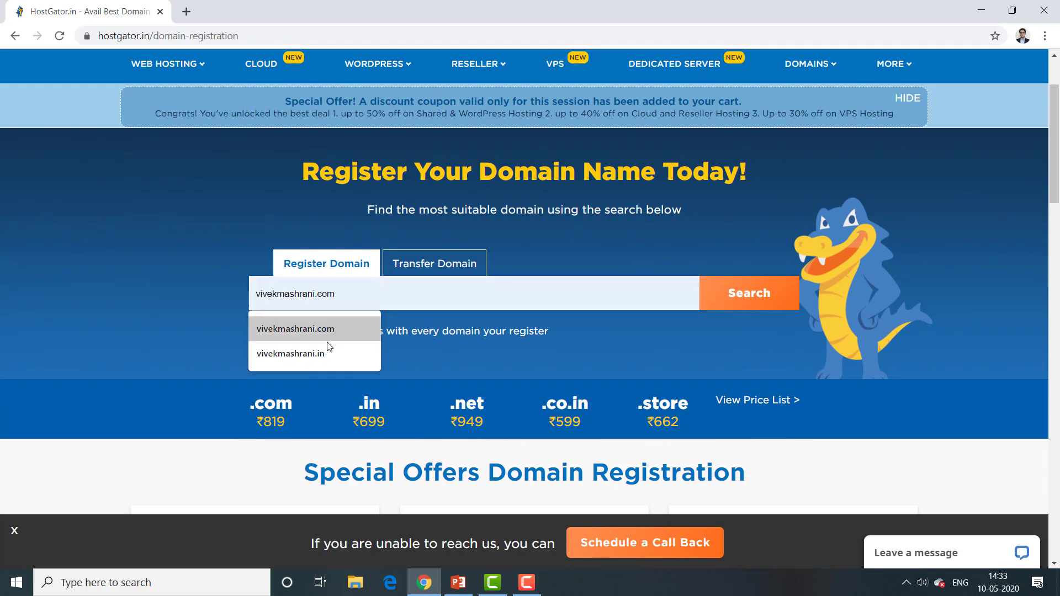
left_click(317, 353)
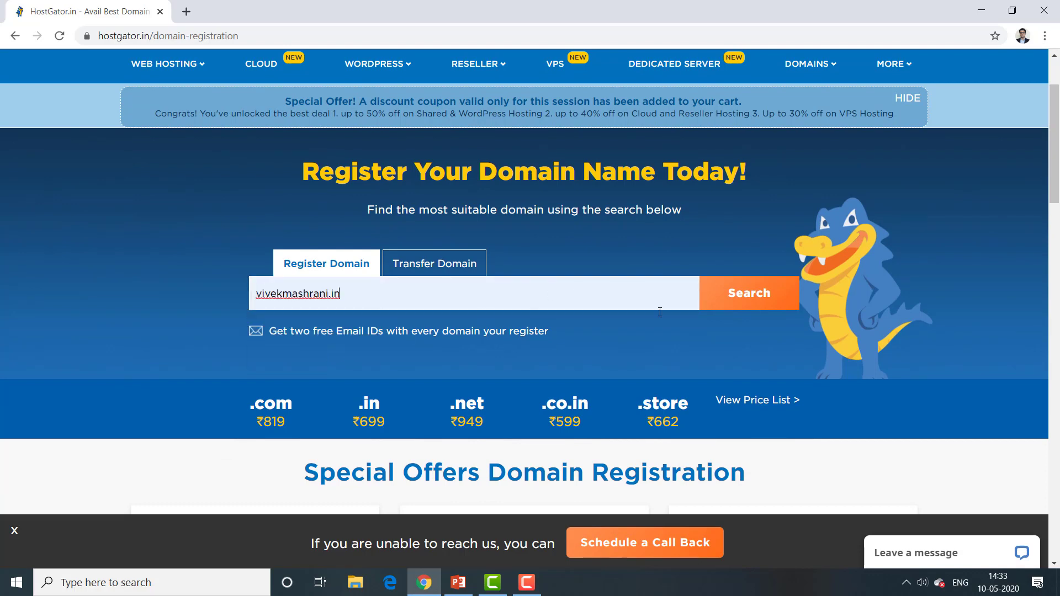
left_click(751, 299)
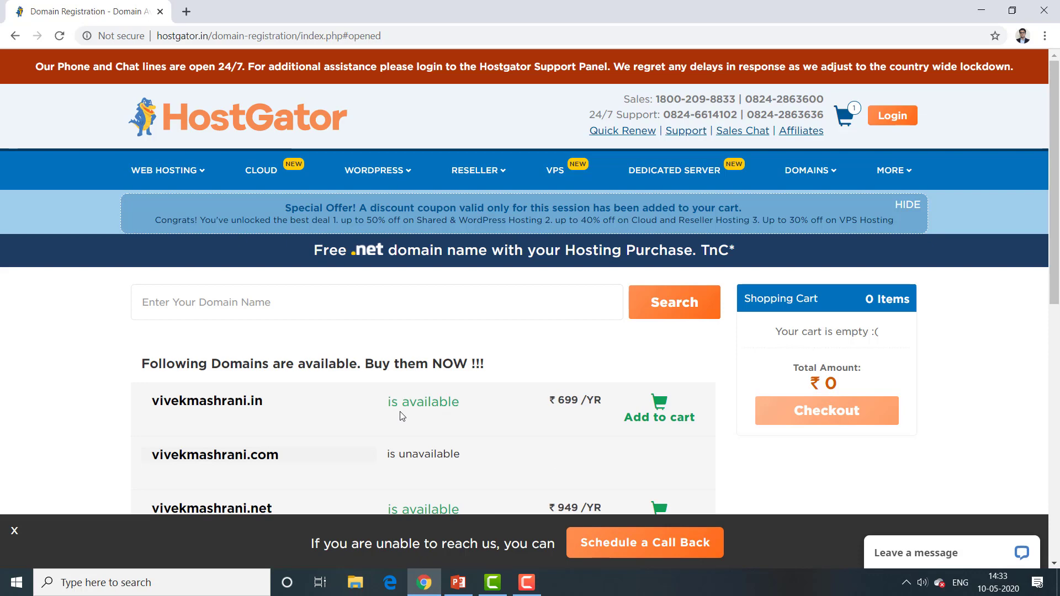
Step: Add the available .in domain (₹699/yr) to the cart and proceed to checkout
left_click(649, 420)
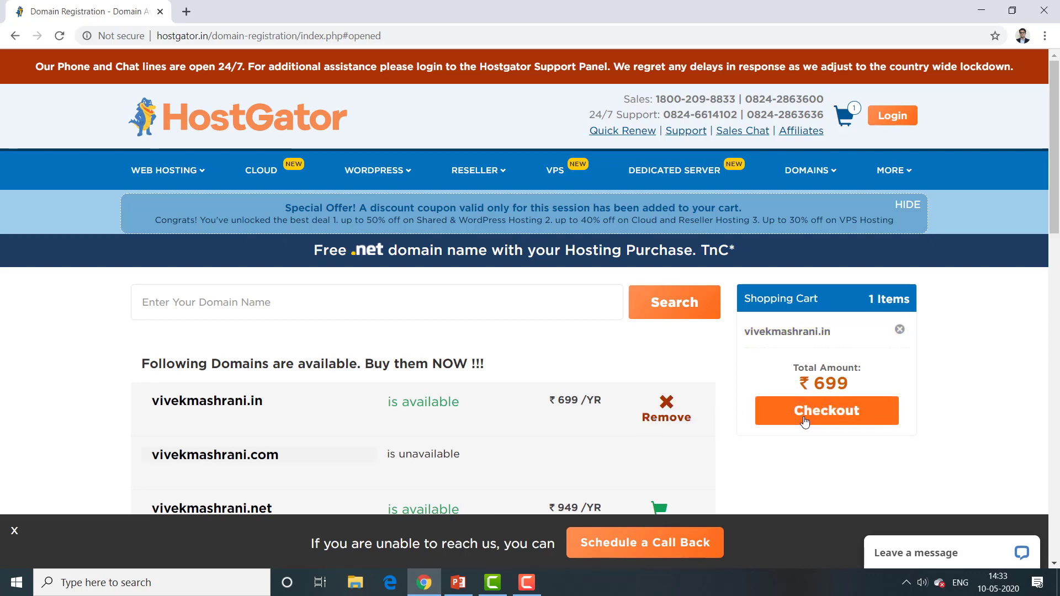
left_click(805, 421)
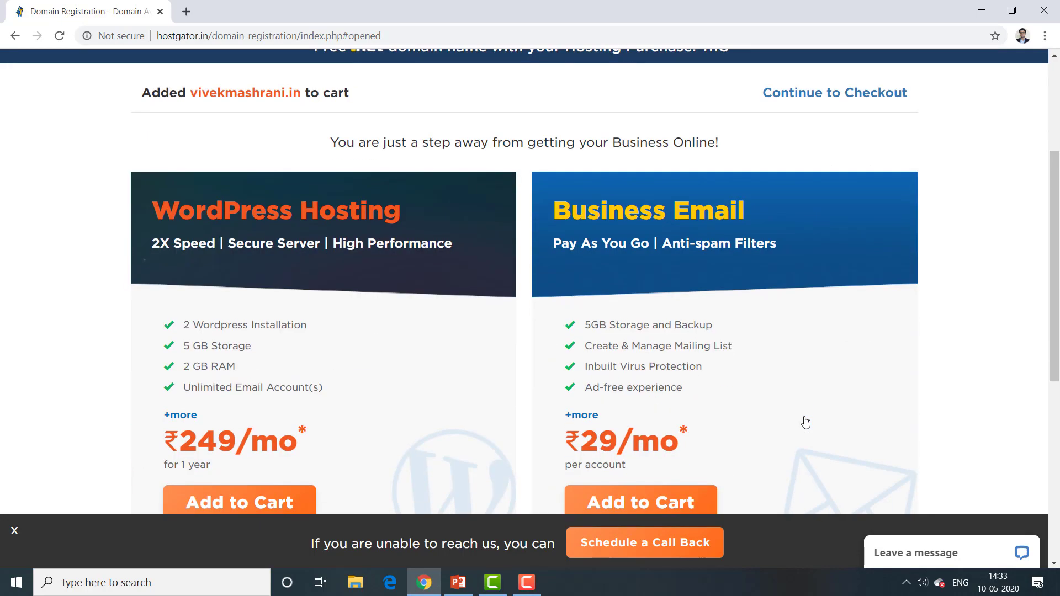
scroll(805, 420, "down", 4)
scroll(1057, 310, "up", 1)
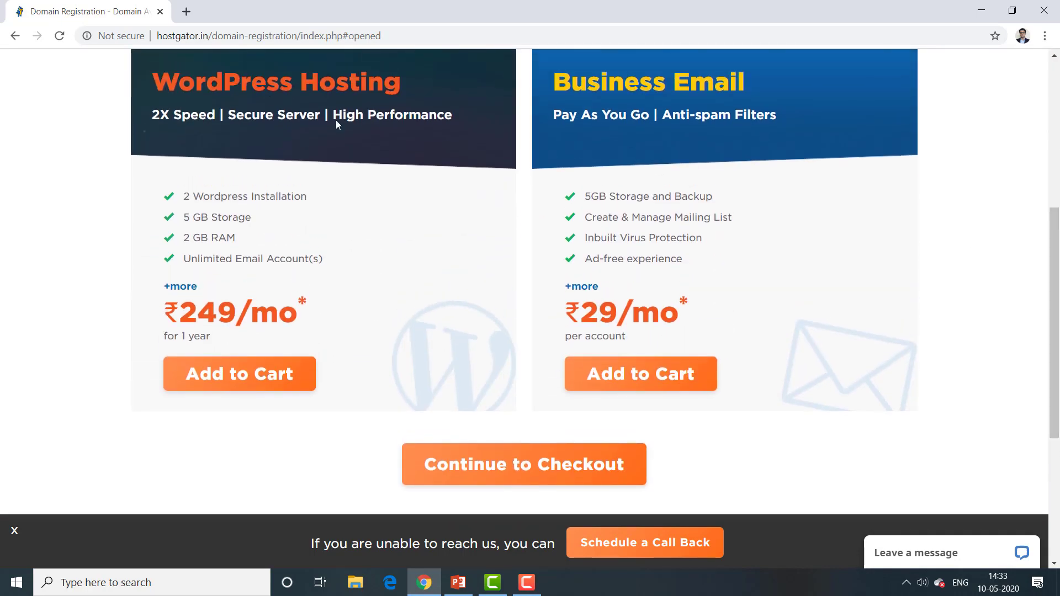
Step: Skip the WordPress Hosting and Business Email upsells and continue to the ₹7,610.29 cart
left_click_drag(164, 84, 401, 97)
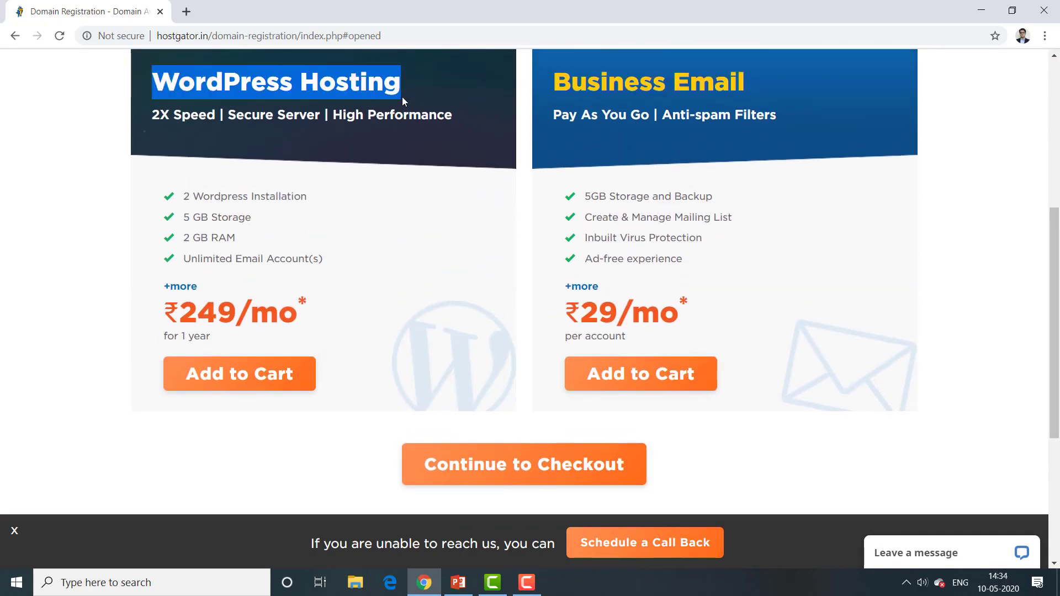
left_click(434, 170)
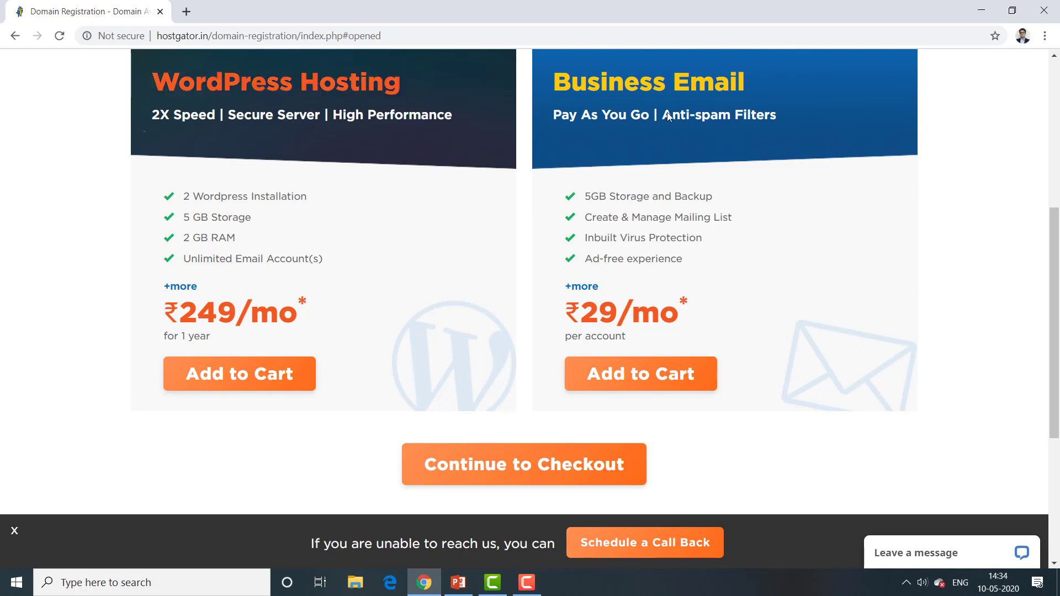
left_click_drag(723, 80, 545, 75)
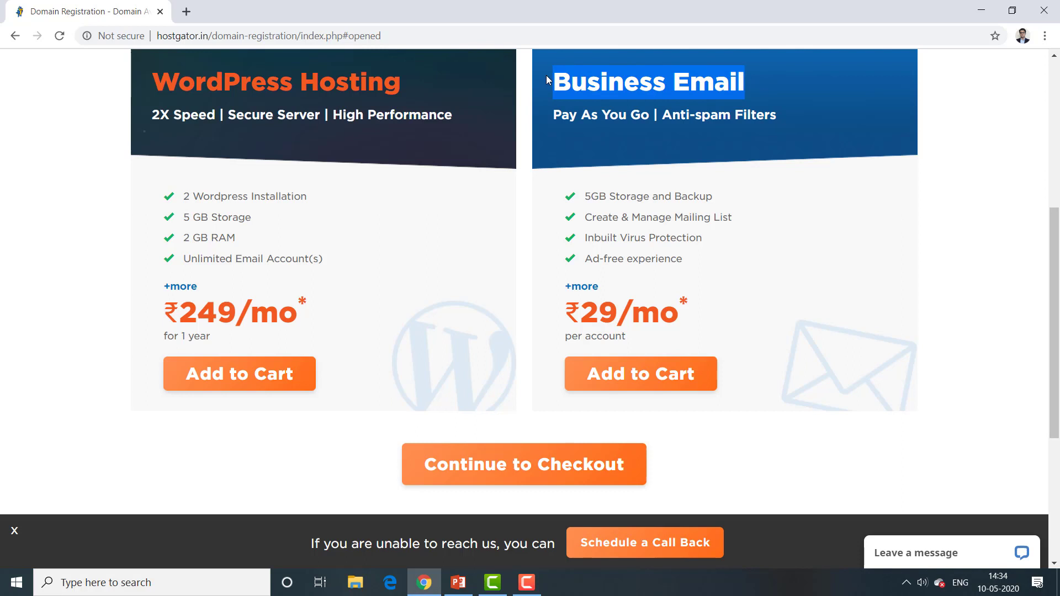
left_click(710, 162)
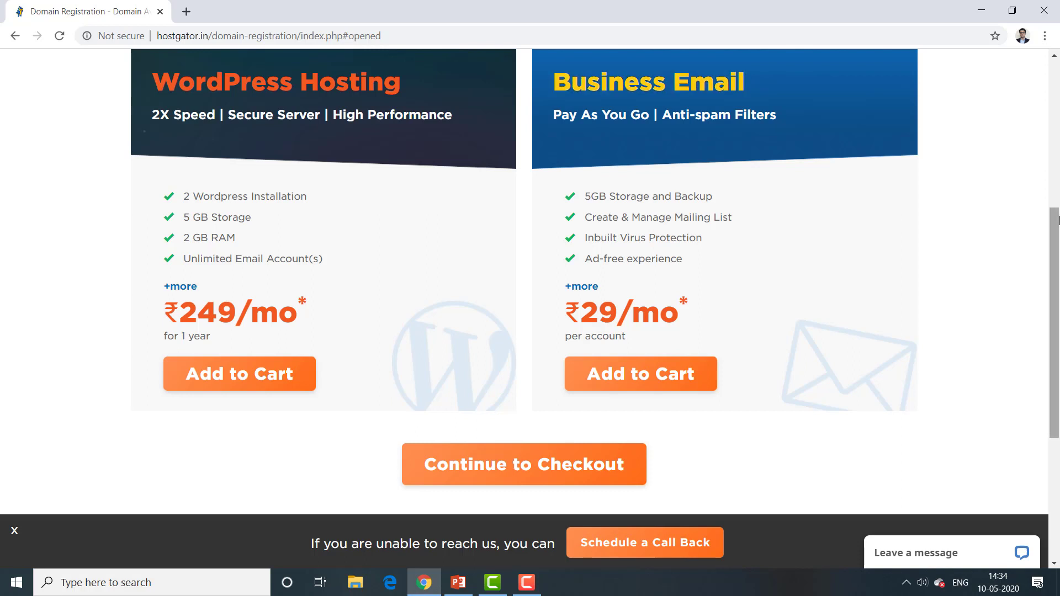
mouse_move(1055, 233)
left_mouse_down()
mouse_move(1057, 312)
mouse_move(1057, 233)
left_mouse_up()
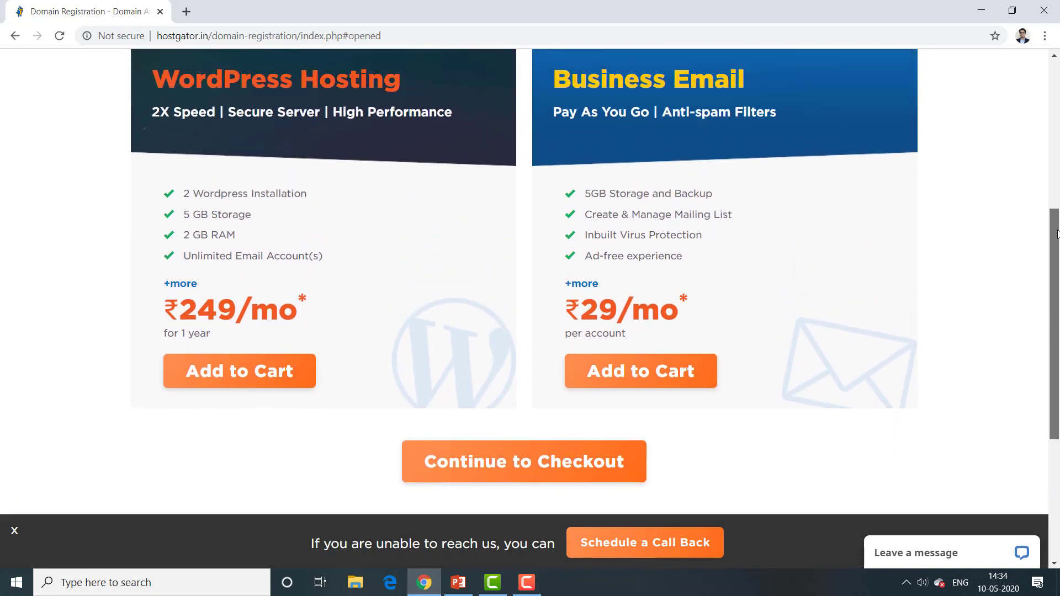
left_click_drag(1057, 234, 1057, 276)
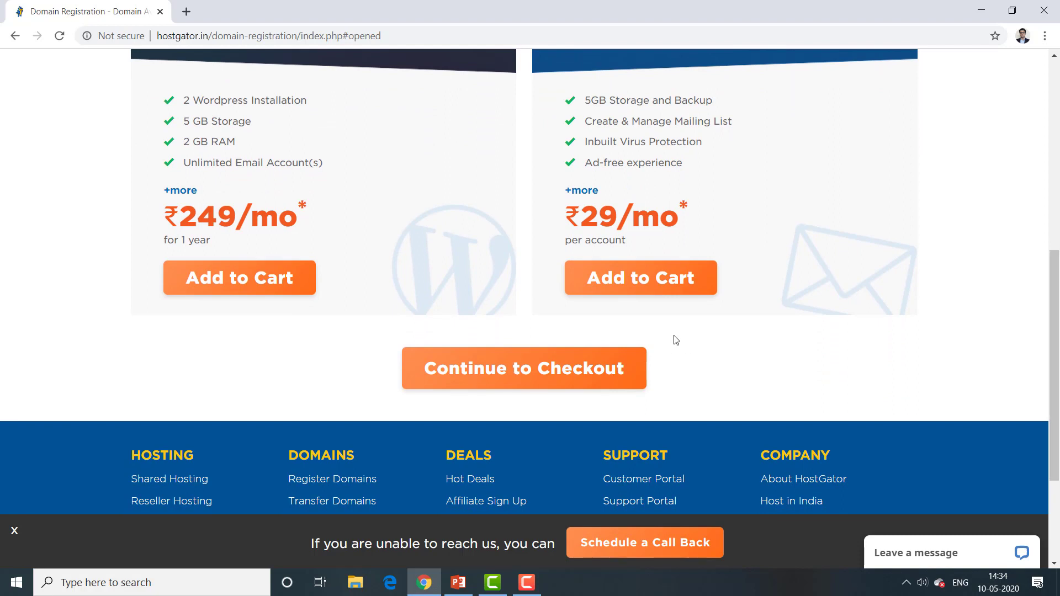
left_click(532, 374)
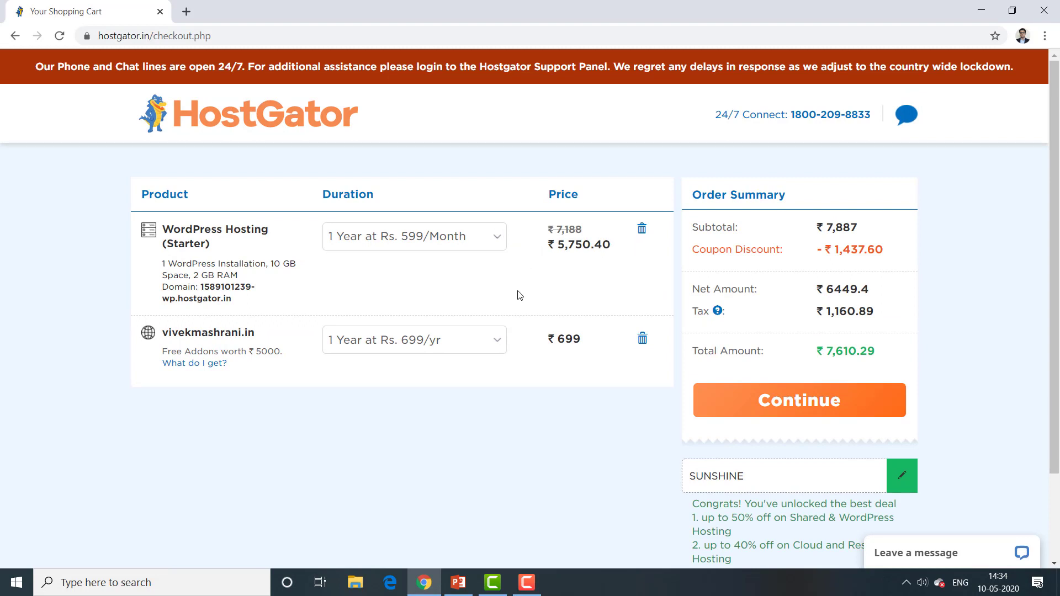
Step: Sign in to HostGator as a different user with the account password
left_click(727, 389)
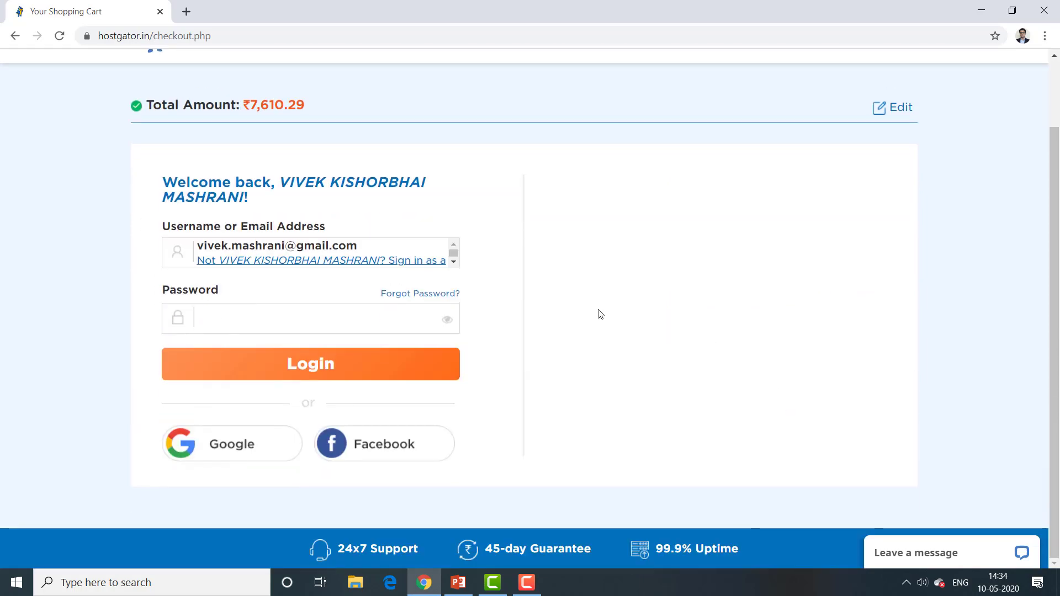
left_click(408, 264)
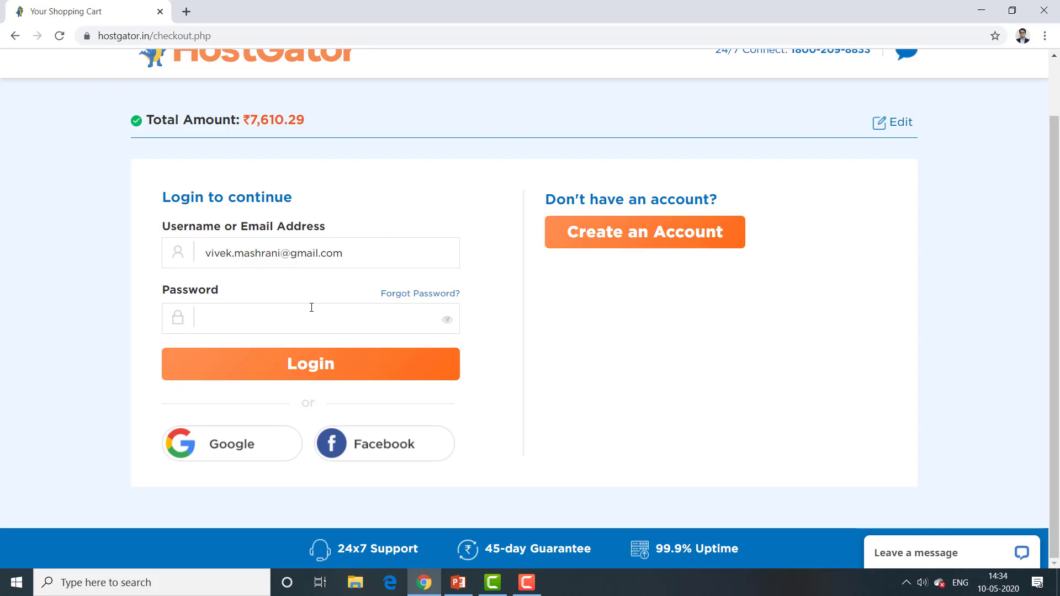
type("•••••••••••")
left_click(301, 363)
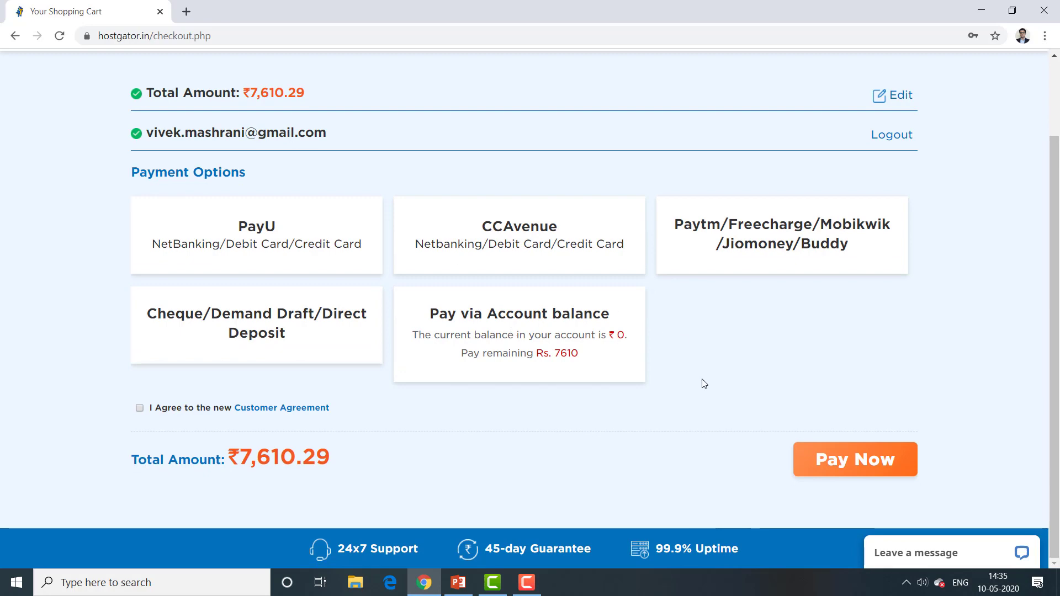
Step: Edit the cart and delete the WordPress Hosting plan and the .in domain
left_click_drag(1051, 255, 1058, 197)
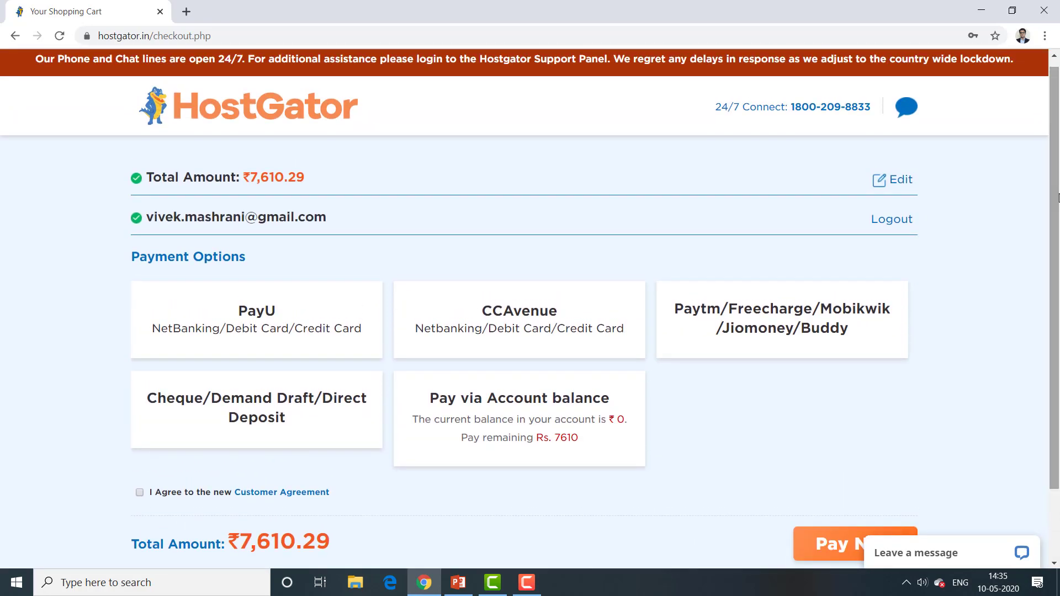
left_click(898, 180)
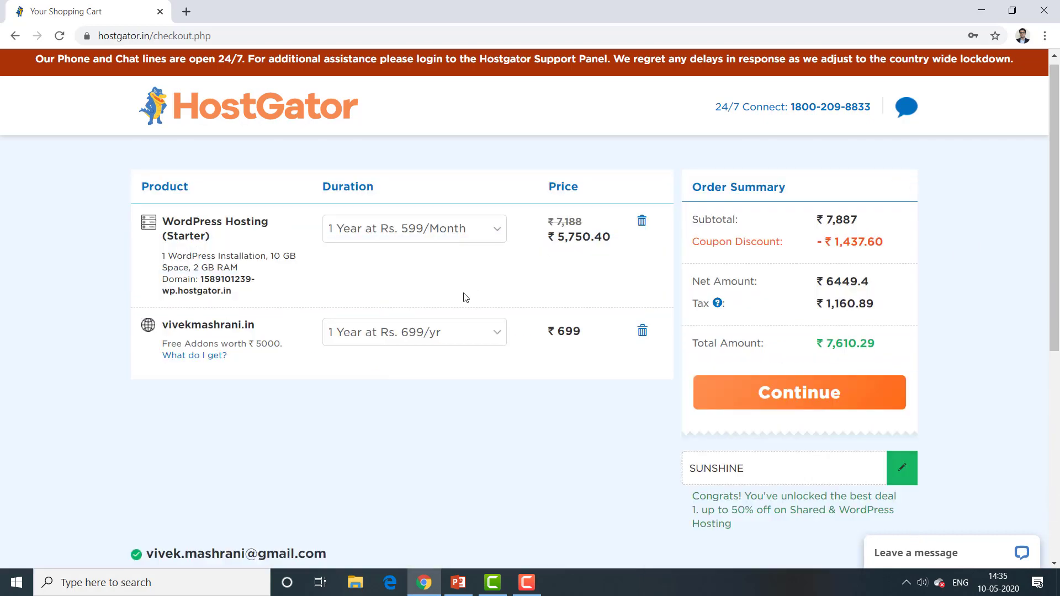
left_click(641, 226)
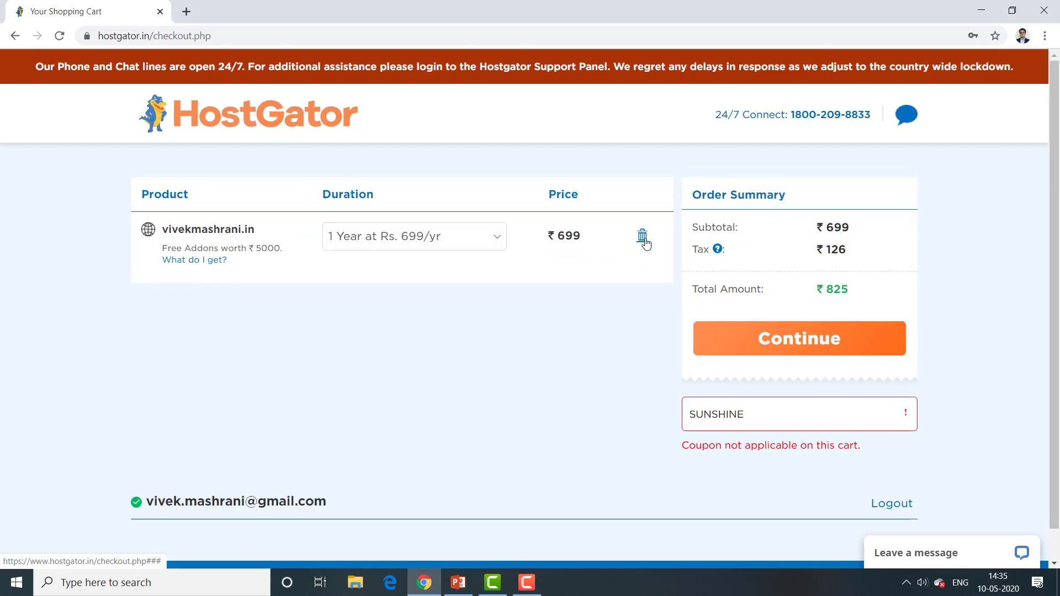
left_click(641, 237)
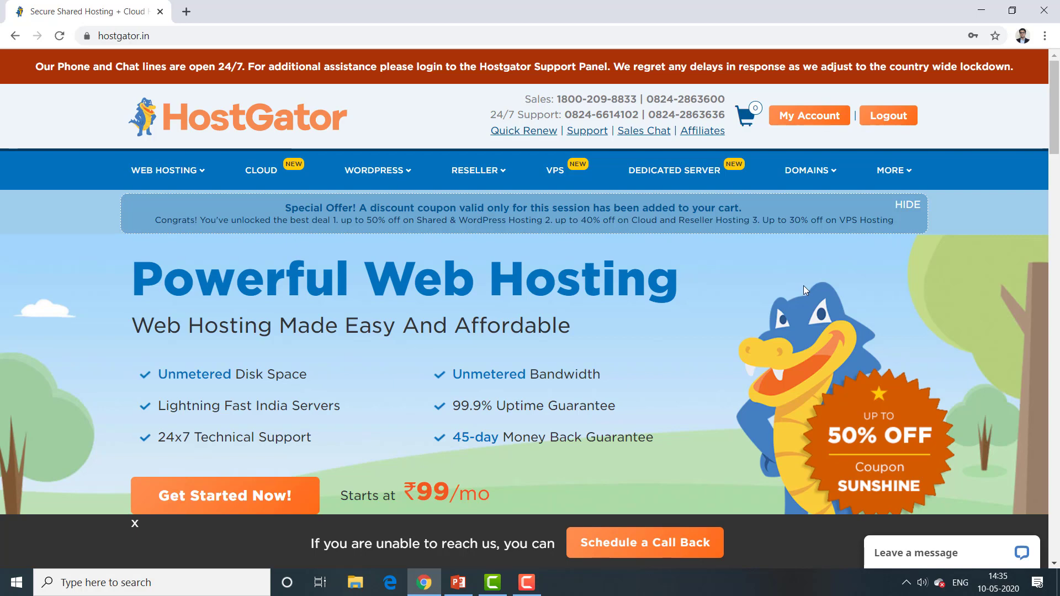
Step: From My Account, open Manage Orders > List/Search Orders to see both orders
left_click(805, 116)
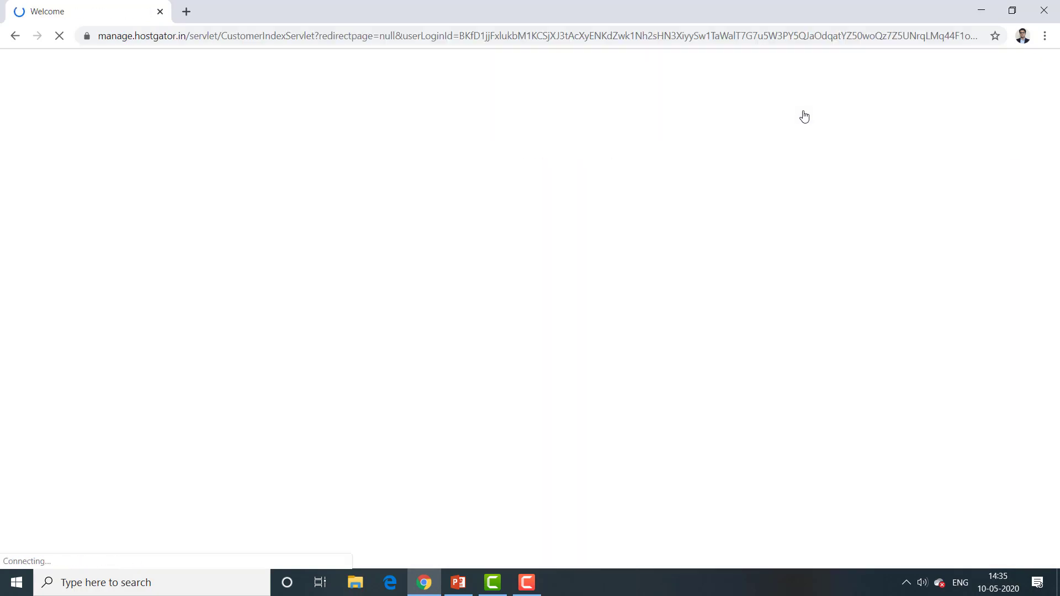
mouse_move(95, 157)
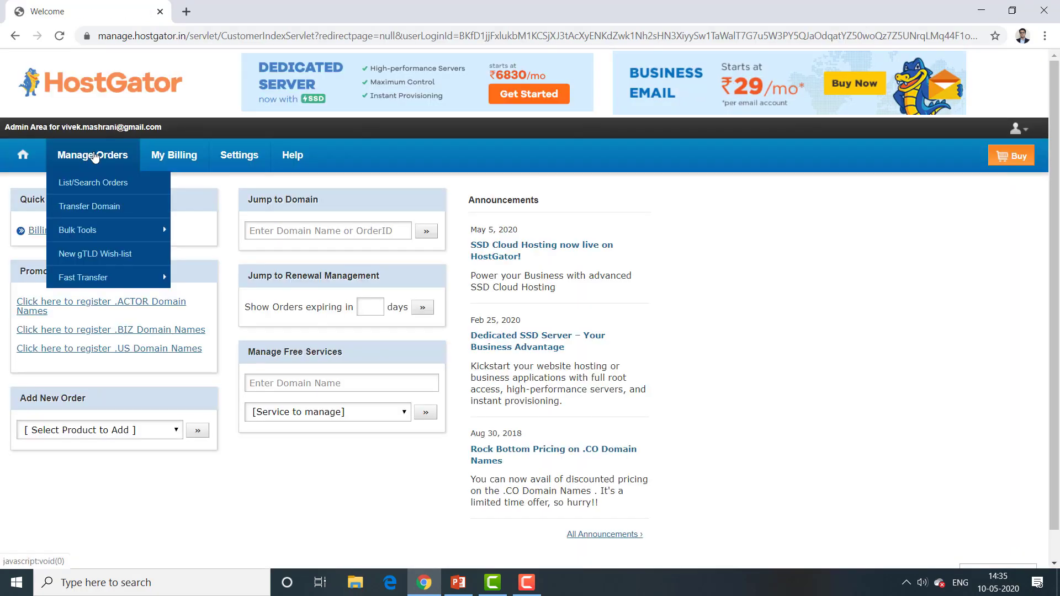
left_click(92, 185)
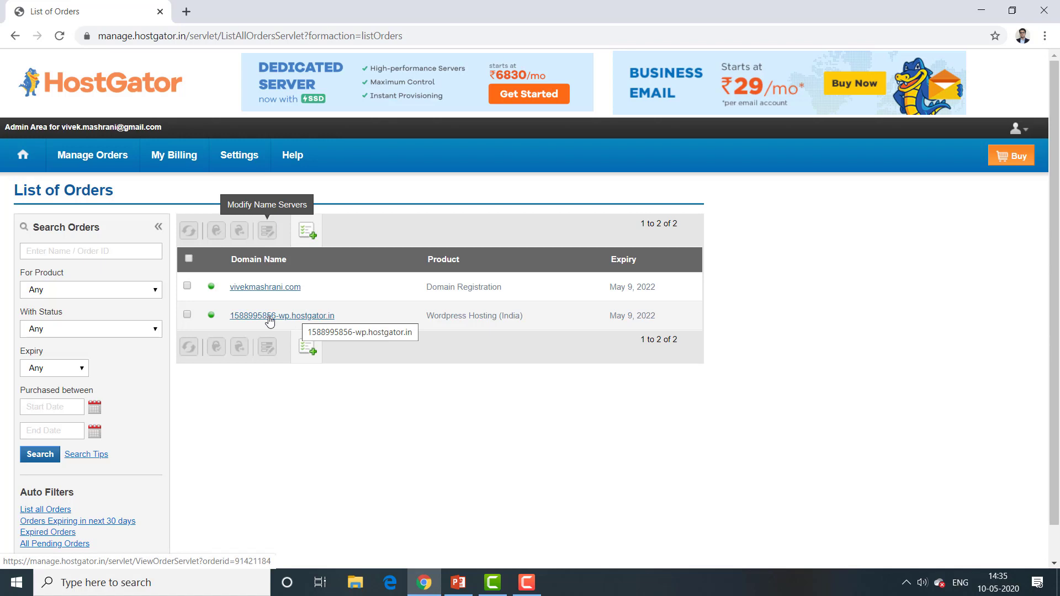
Step: Check both orders' expiry dates, each May 9, 2022
left_click_drag(657, 287, 606, 289)
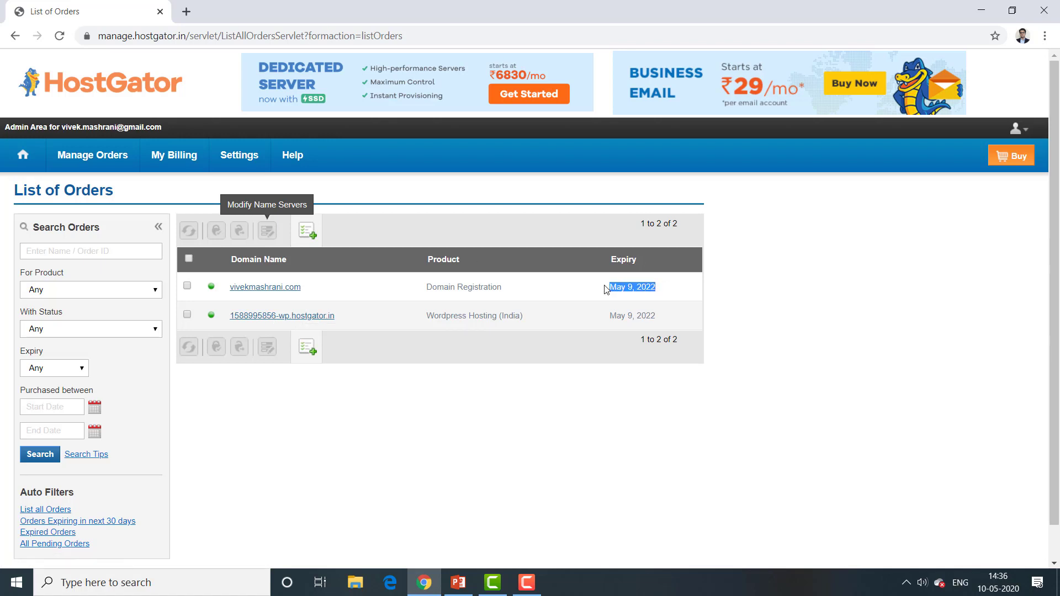
left_click(663, 322)
left_click_drag(657, 316, 607, 316)
left_click_drag(659, 287, 605, 285)
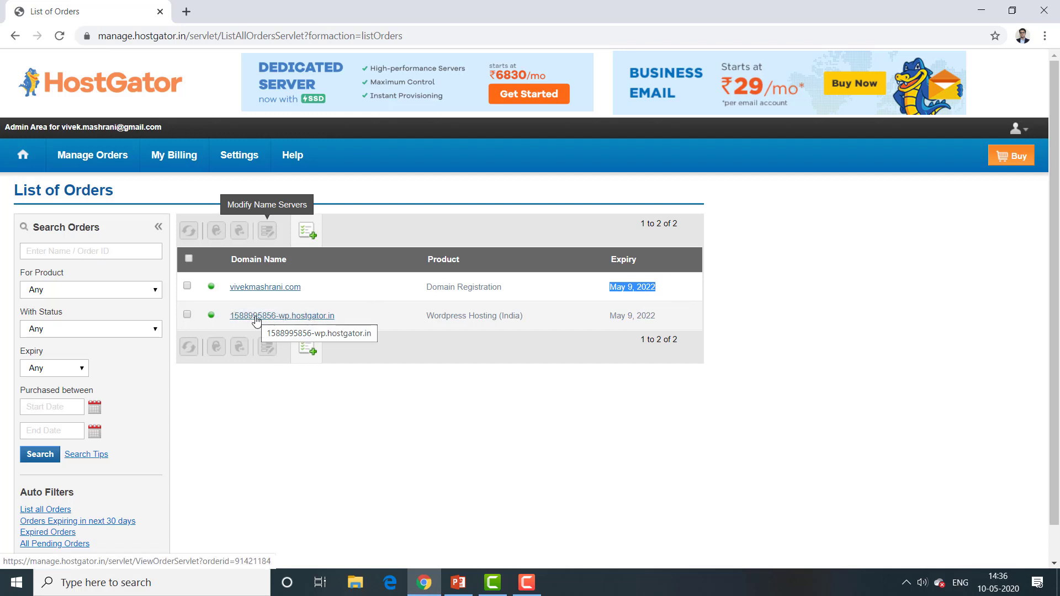
Step: Open the wp.hostgator.in order and launch Manage Service for WordPress Hosting (India)
left_click(256, 319)
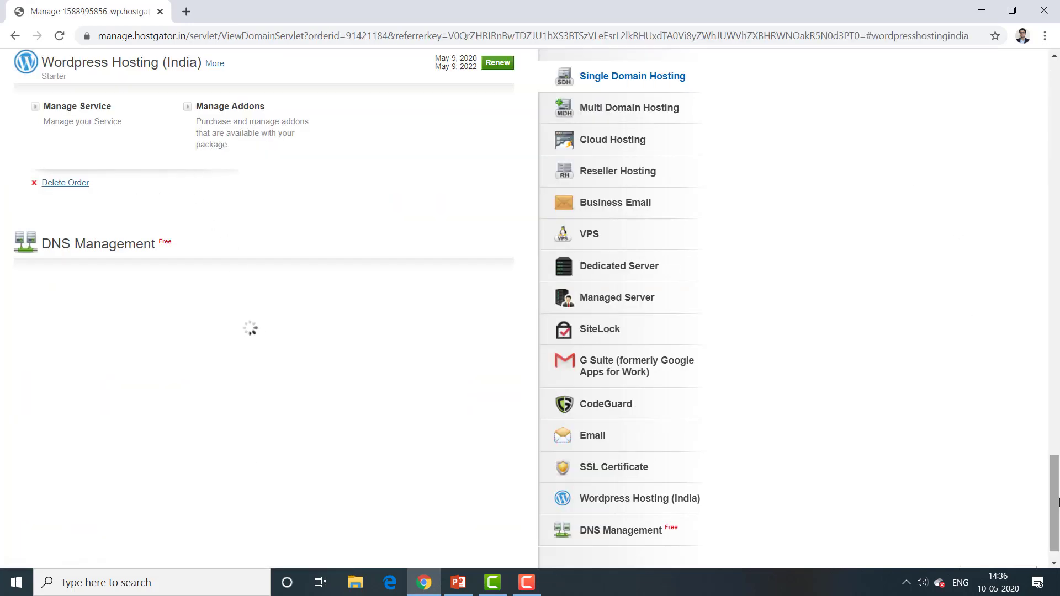
left_click(1056, 379)
scroll(1056, 380, "up", 15)
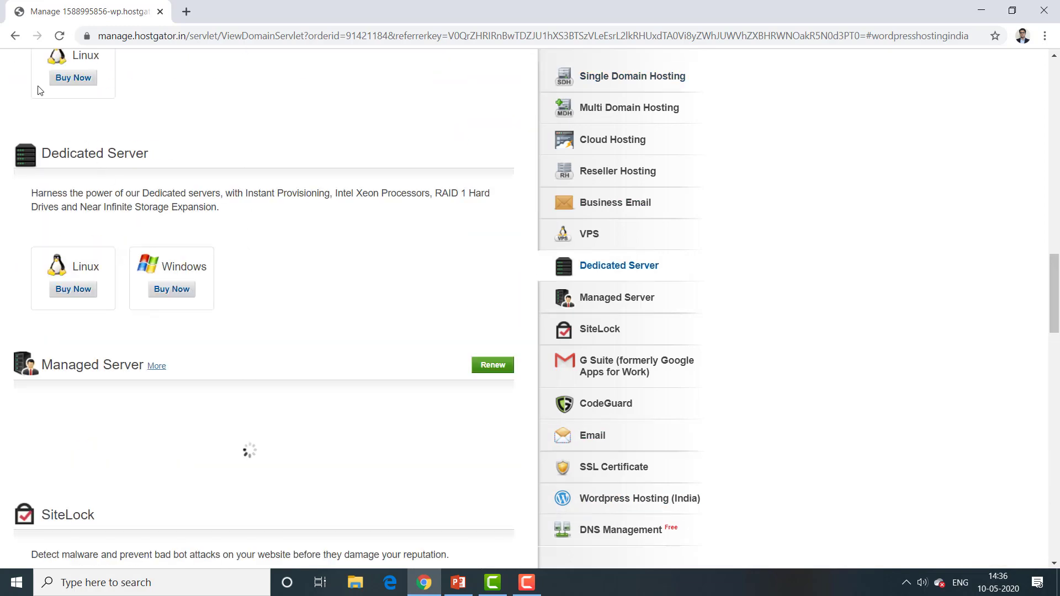
left_click(14, 37)
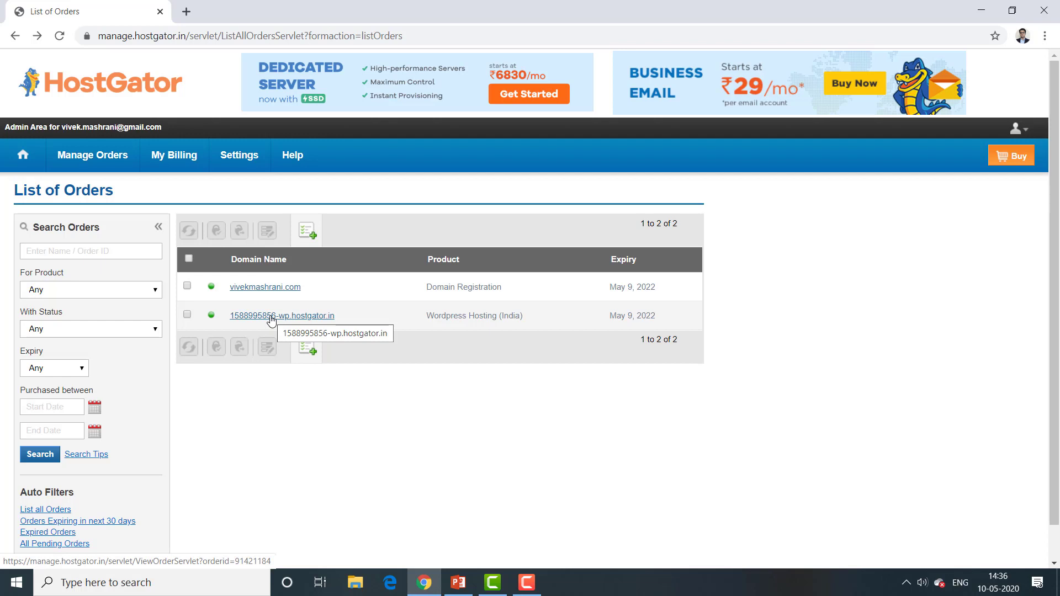
left_click(271, 320)
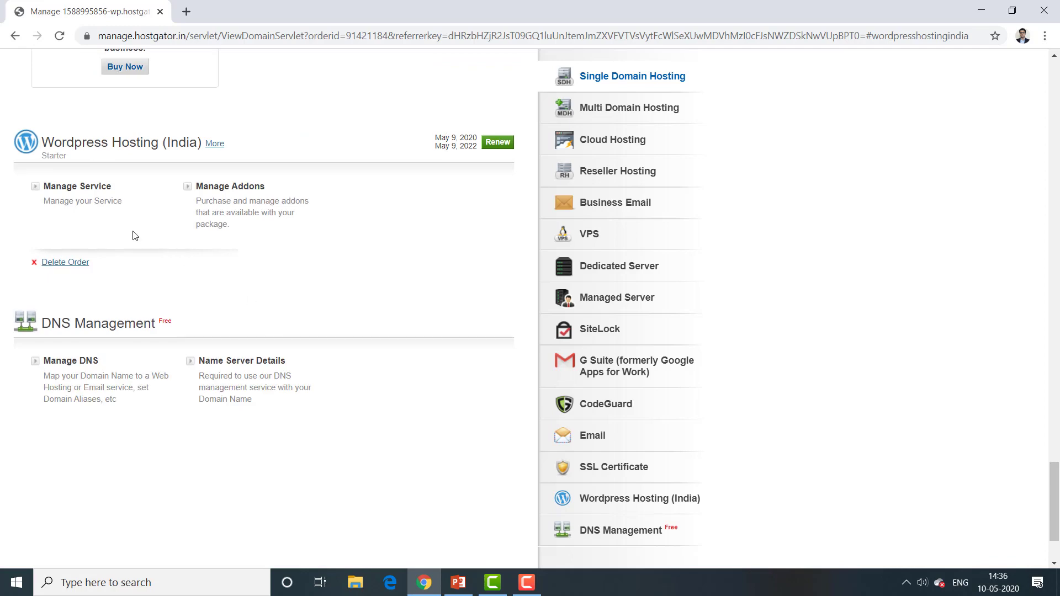
left_click(83, 188)
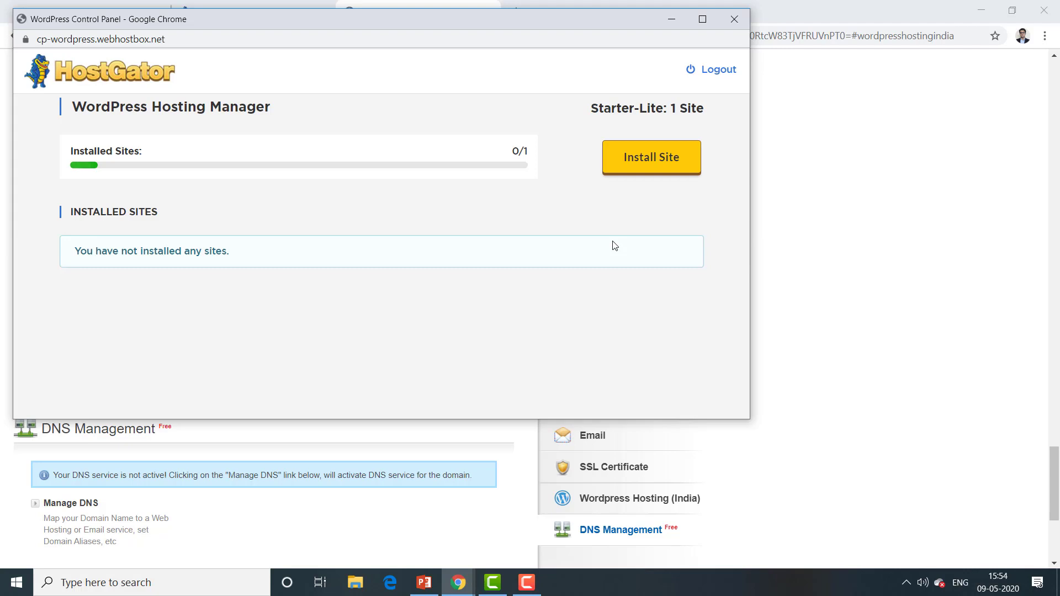
Step: Start a new WordPress site and set its URL to the owner's name-based .com domain
left_click(636, 162)
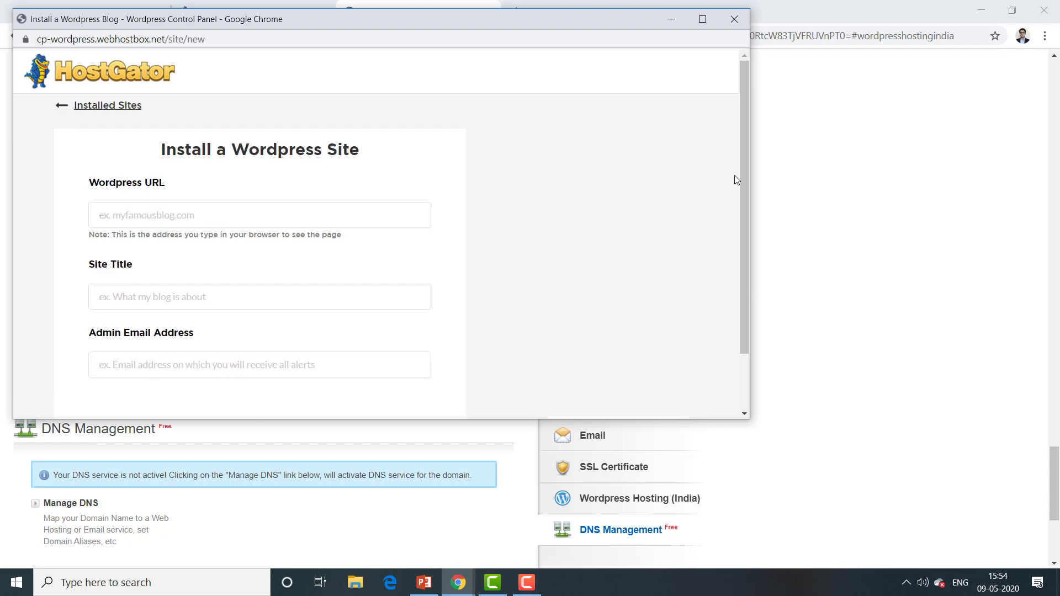
mouse_move(746, 177)
left_mouse_down()
mouse_move(743, 201)
mouse_move(744, 190)
left_mouse_up()
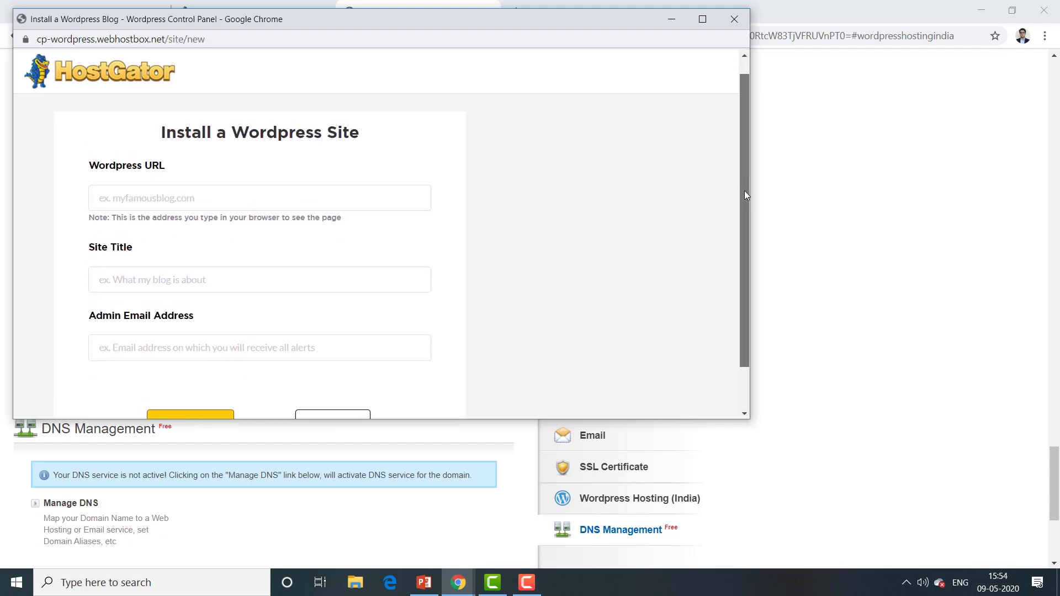
left_click(276, 196)
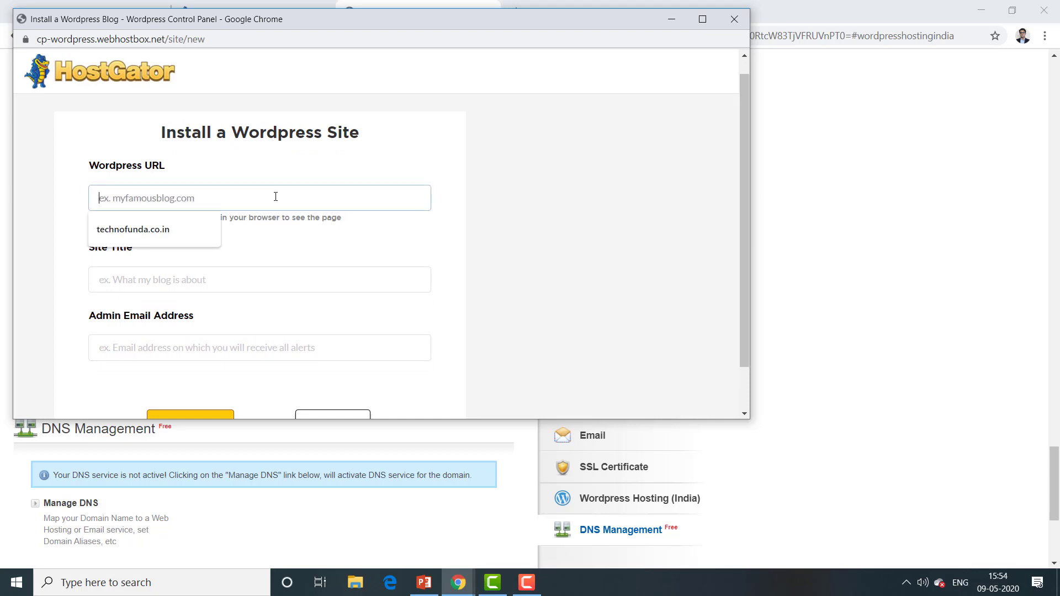
type("vivek.mashra")
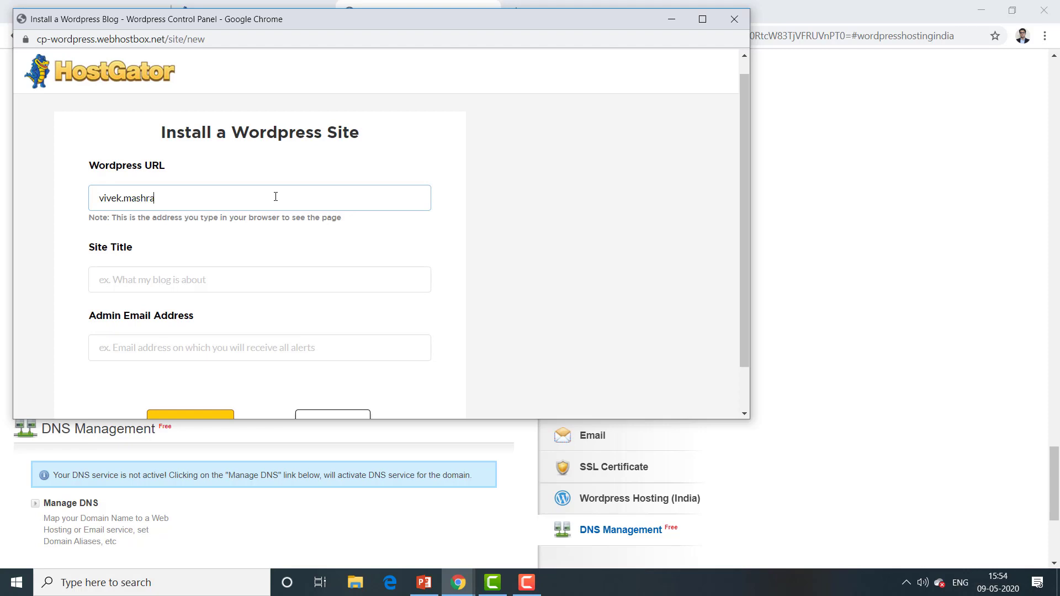
type("ni")
key("BackSpace")
key("BackSpace")
key("BackSpace")
key("BackSpace")
key("BackSpace")
key("BackSpace")
key("BackSpace")
key("BackSpace")
key("BackSpace")
type("mashrani@")
key("BackSpace")
type(".com")
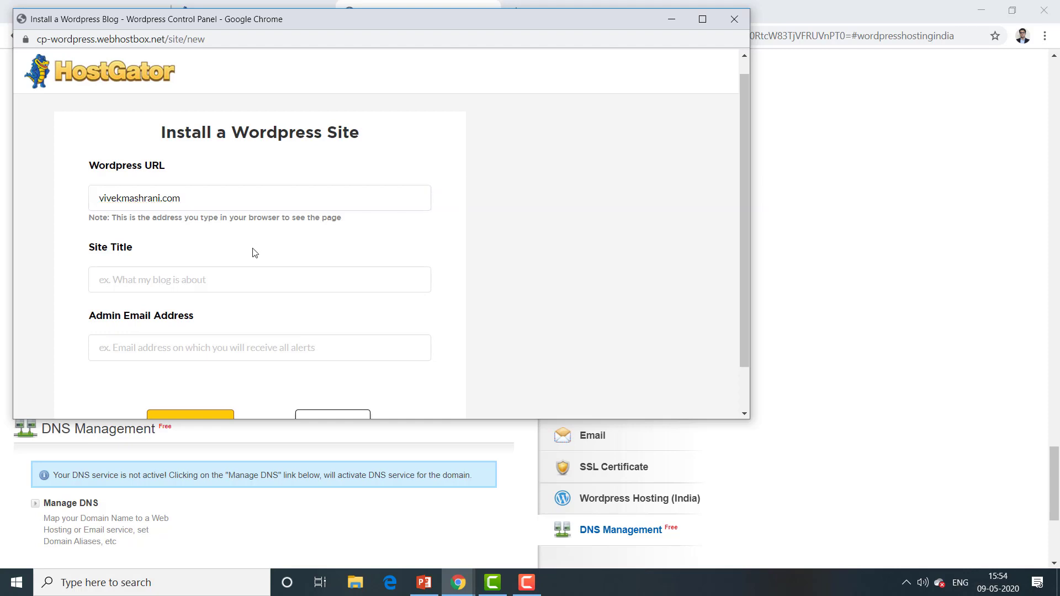
Step: Enter the owner's name as site title, pick a saved admin e-mail, and add the site
left_click(196, 282)
type("Viv")
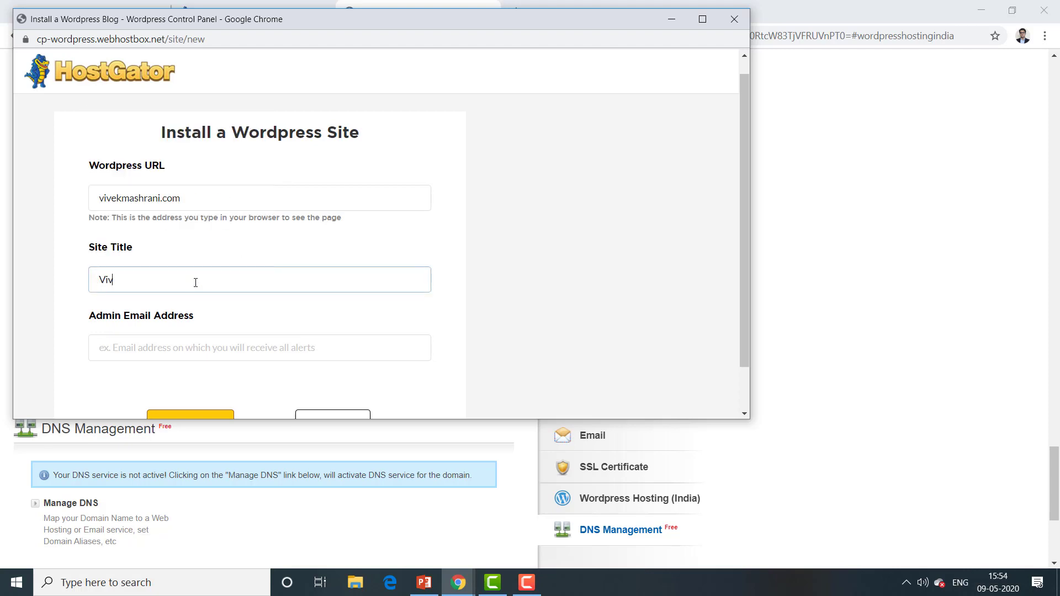
type("ek Mashrani")
left_click(165, 350)
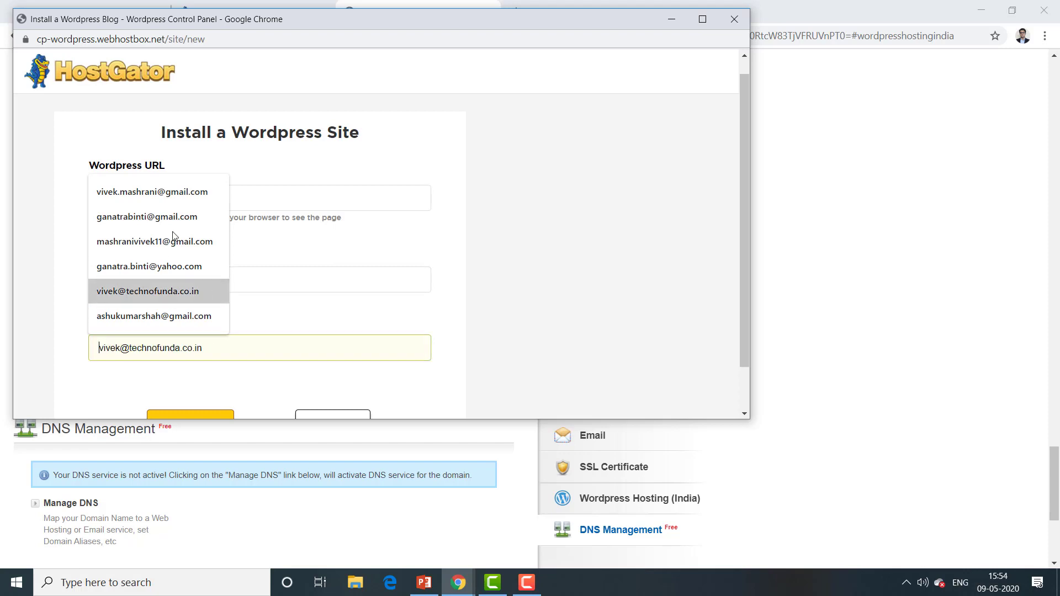
left_click(171, 196)
left_click(424, 327)
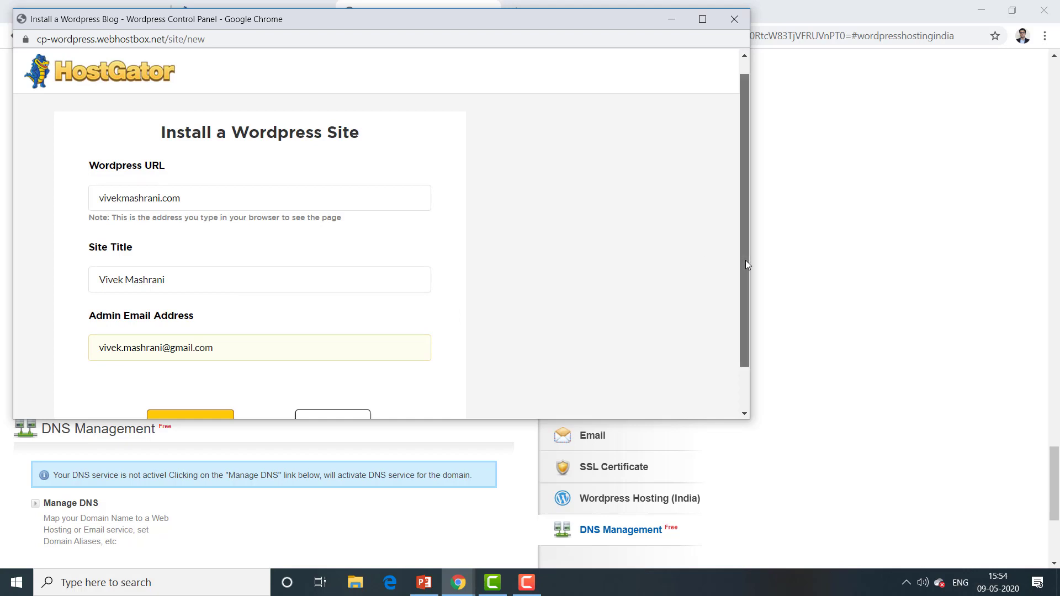
left_click_drag(745, 260, 744, 319)
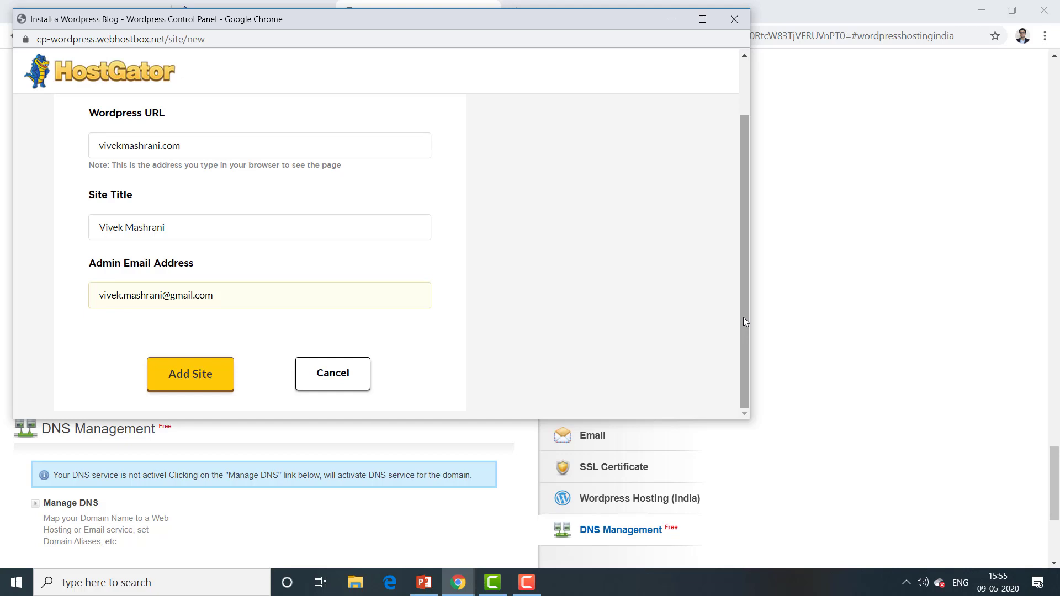
left_click(196, 379)
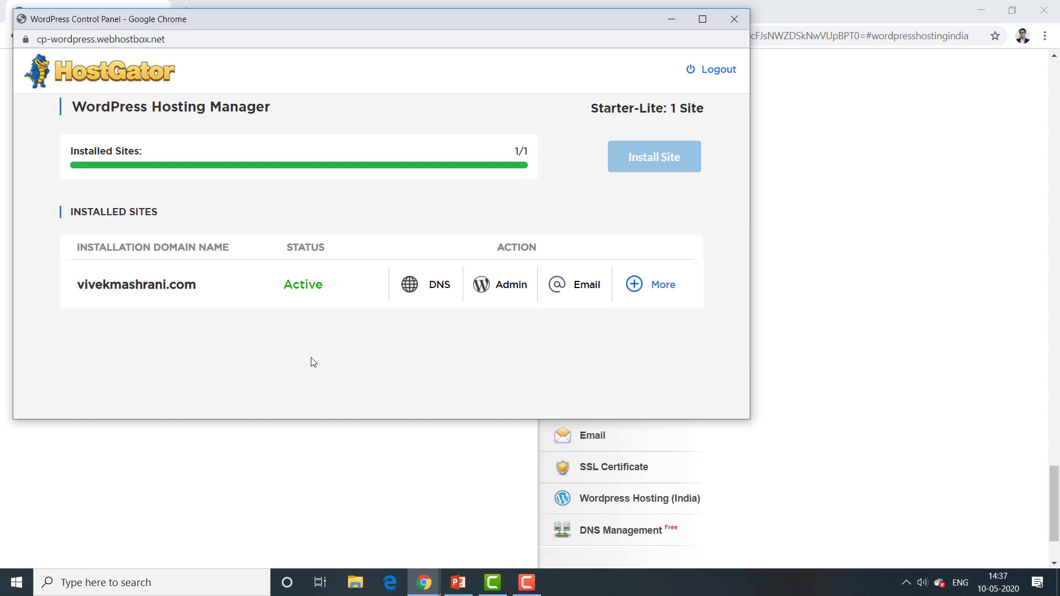
Step: Copy the ns1/ns2.wp-mum-1.hostgatorwebservers.com nameservers from the site's DNS details, then close the panel
left_click(437, 281)
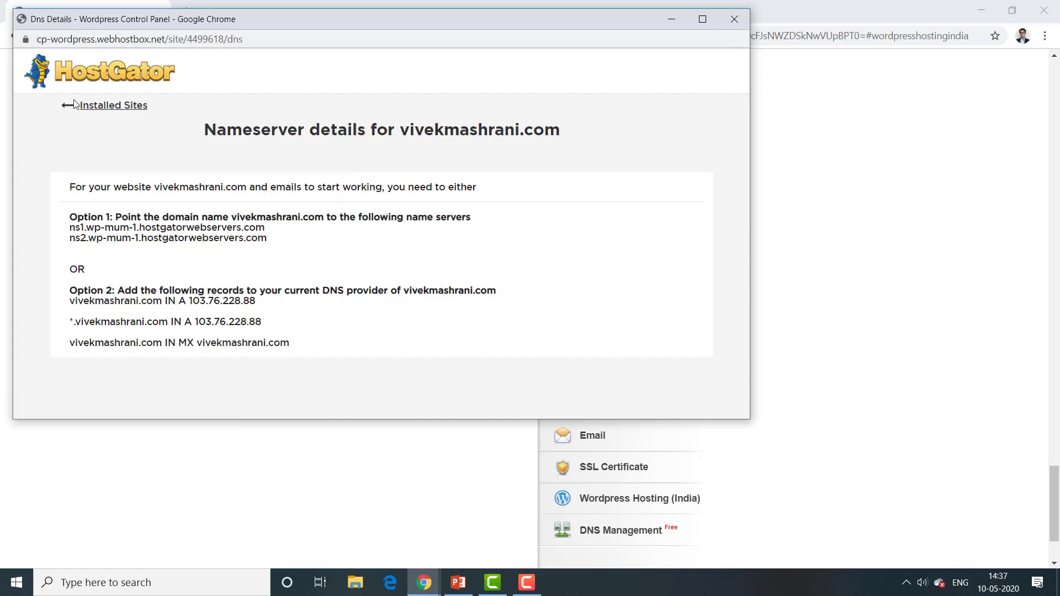
left_click(105, 108)
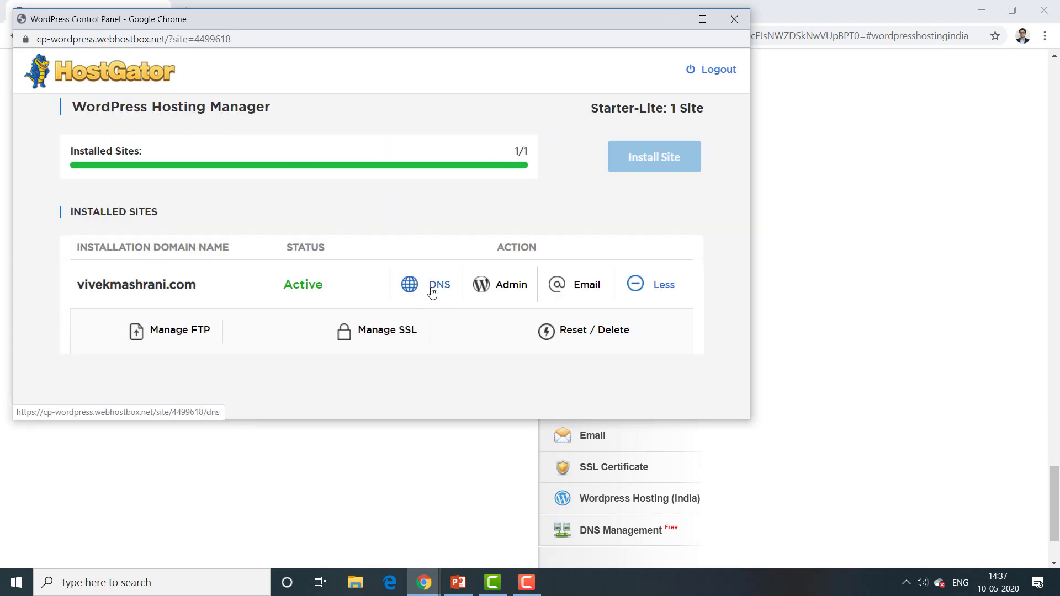
left_click(432, 292)
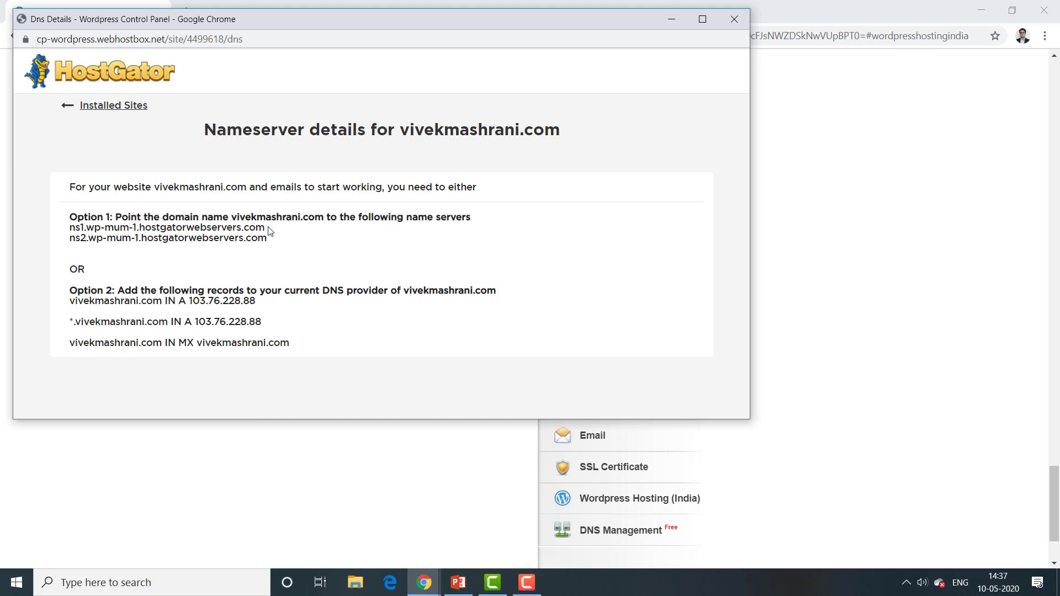
left_click_drag(270, 230, 69, 228)
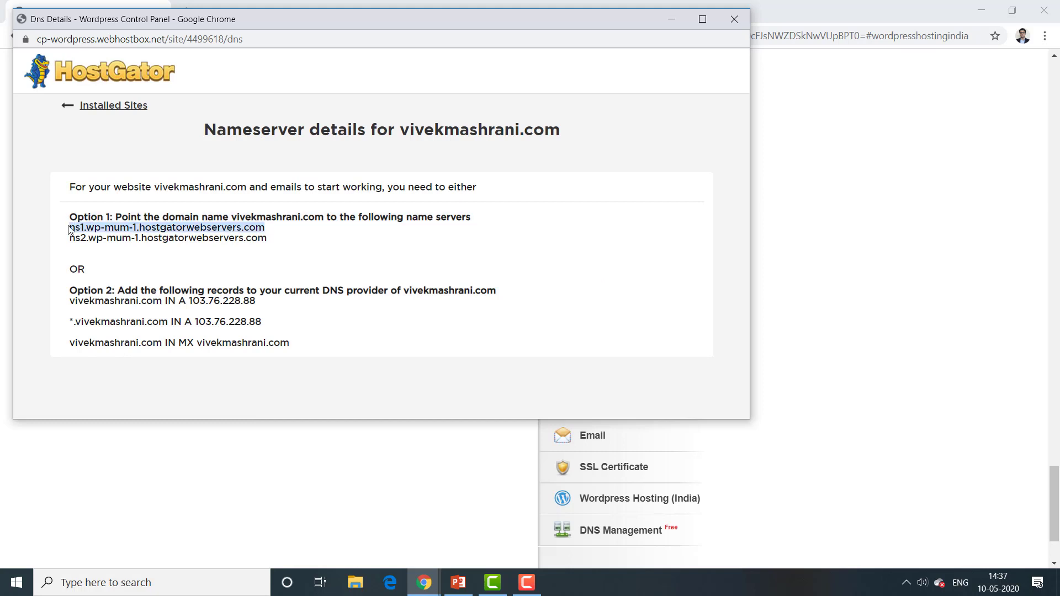
left_click_drag(270, 240, 67, 242)
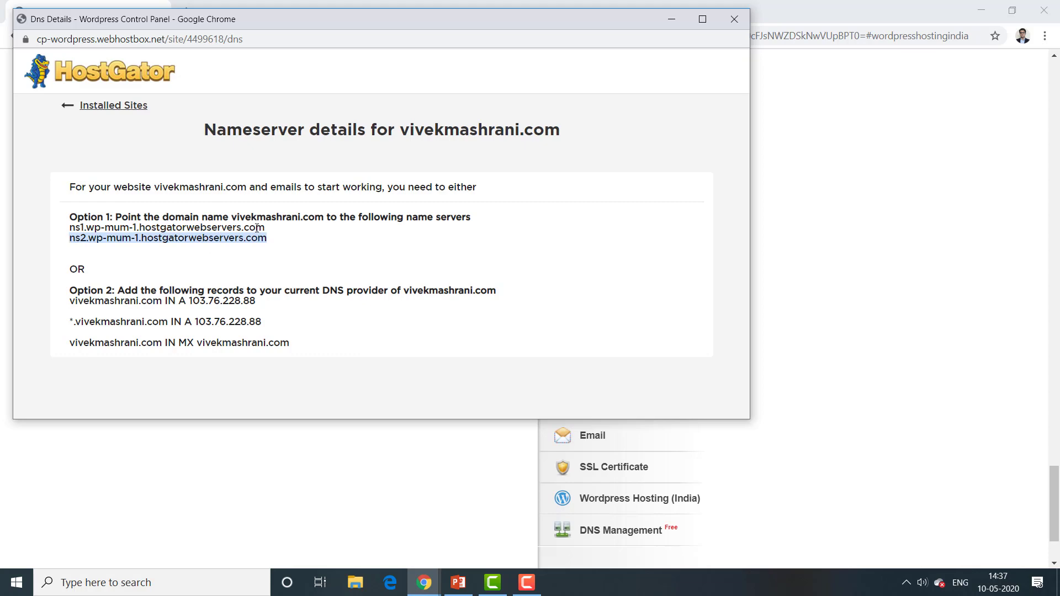
left_click_drag(269, 229, 70, 229)
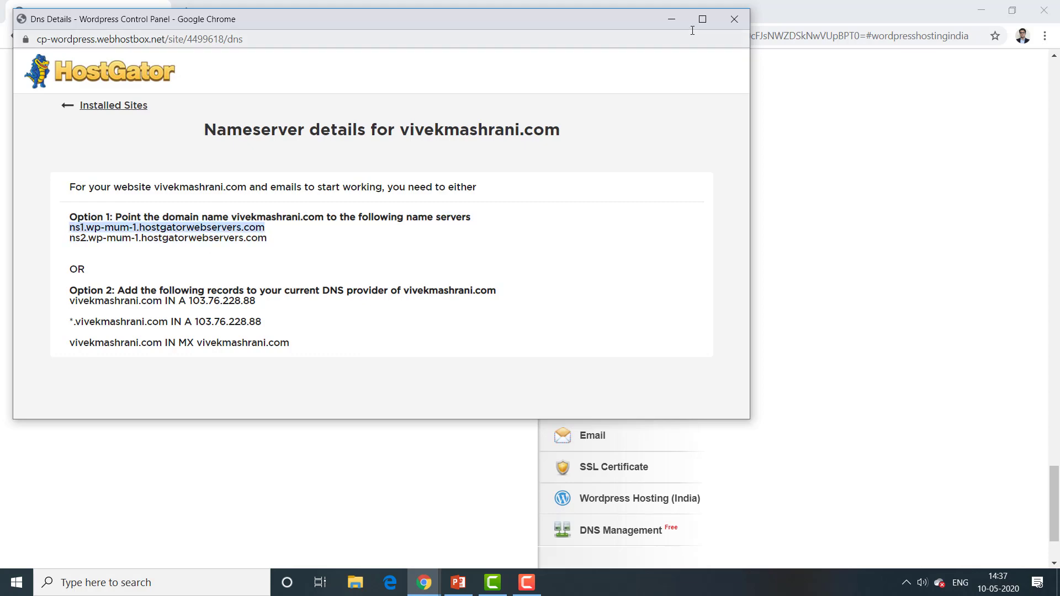
left_click(729, 28)
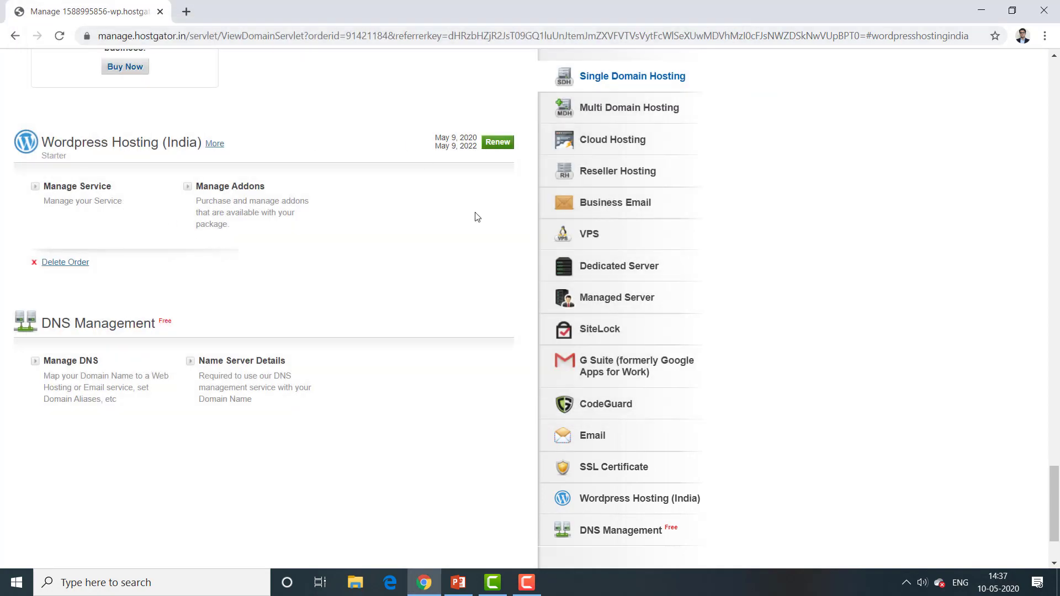
Step: Open the domain registration order from the List/Search Orders page
left_click_drag(1053, 512, 1056, 93)
mouse_move(71, 152)
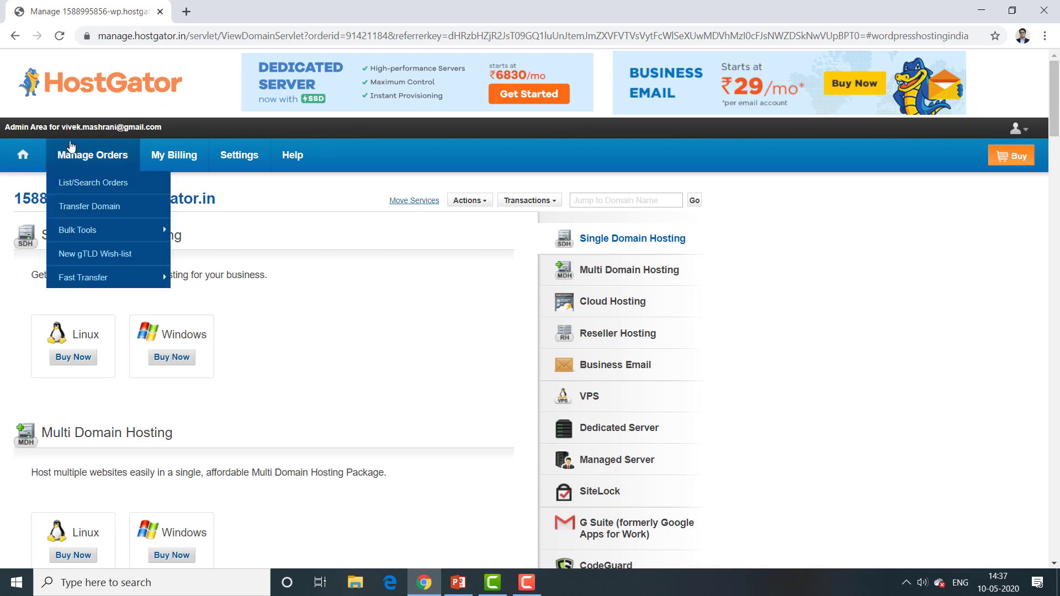
left_click(82, 183)
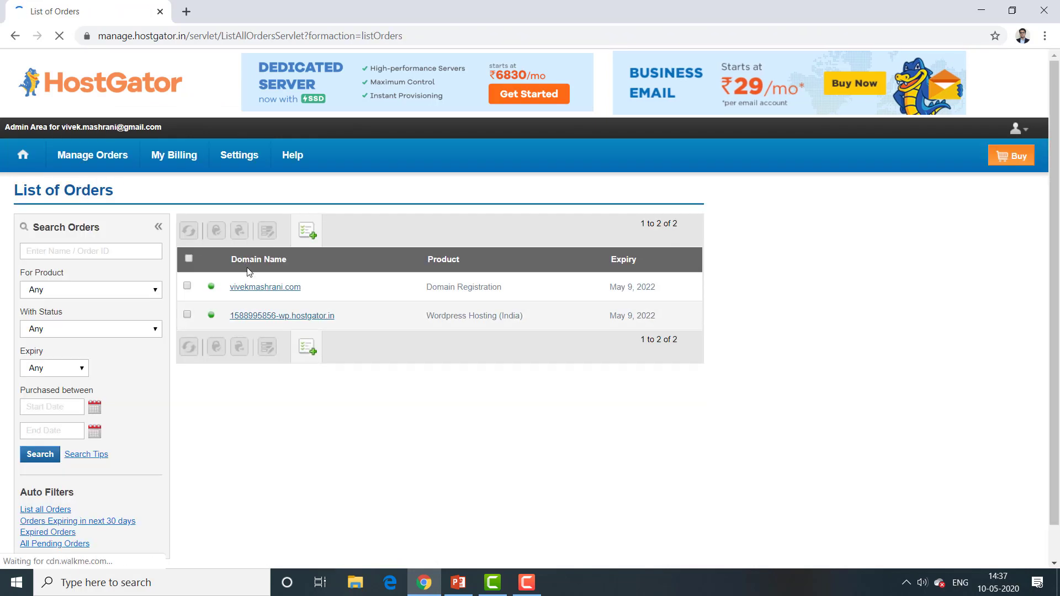
left_click(255, 290)
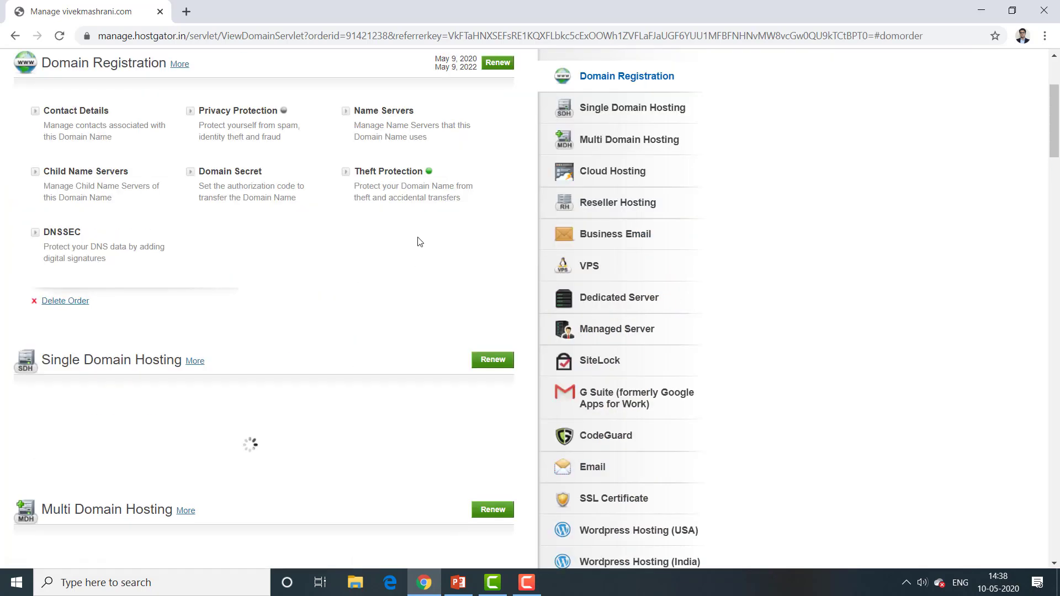
Step: Set name servers to ns1.wp-mum-1.hostgatorwebservers.com and ns2.wp-mum-1.hostgatorwebservers.com and update them
left_click(392, 111)
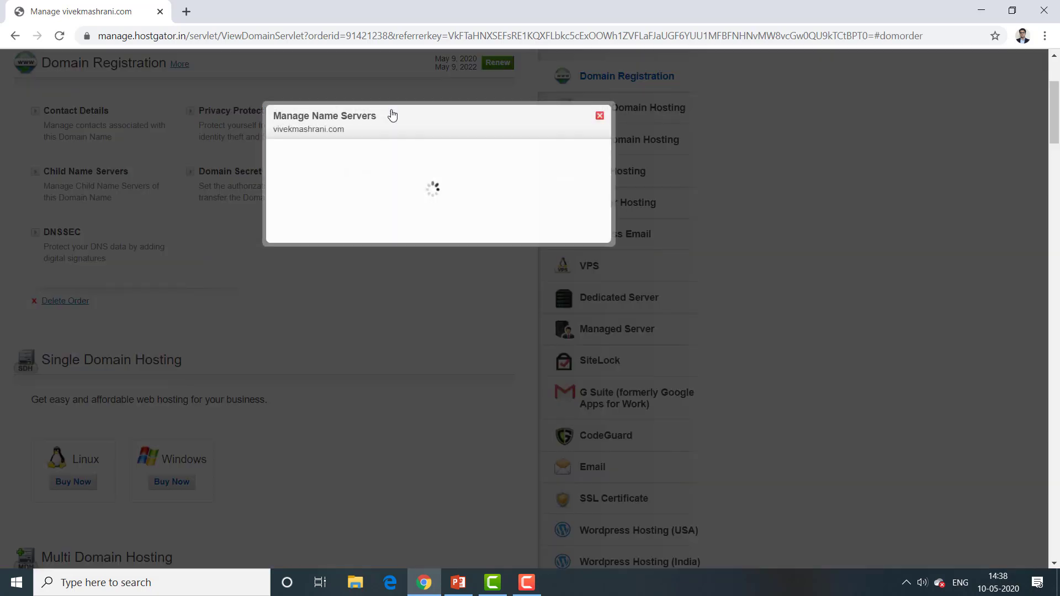
left_click(369, 166)
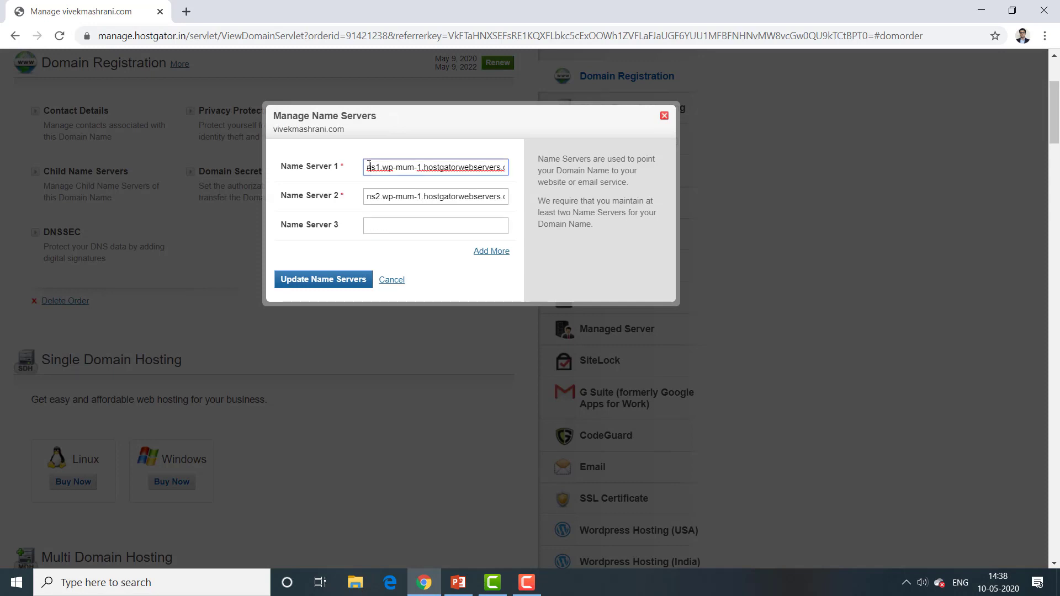
left_click_drag(370, 166, 563, 173)
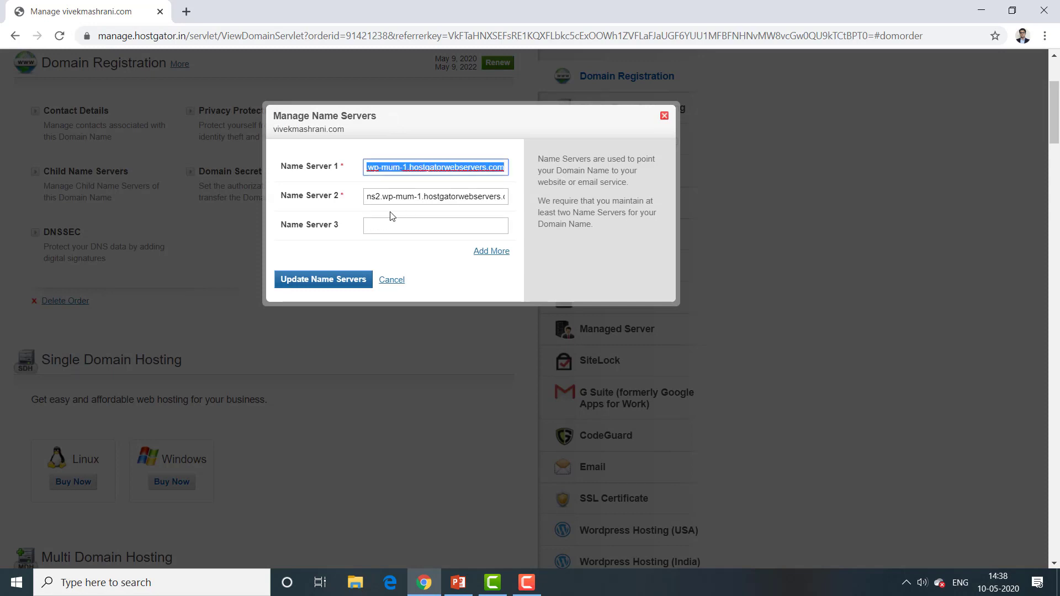
left_click(380, 198)
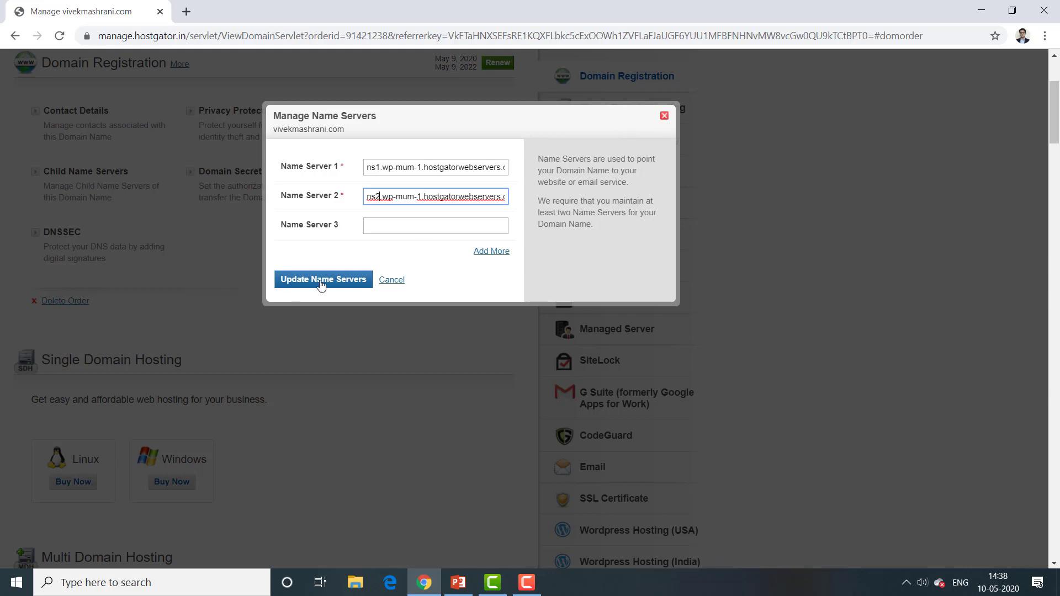
left_click(664, 116)
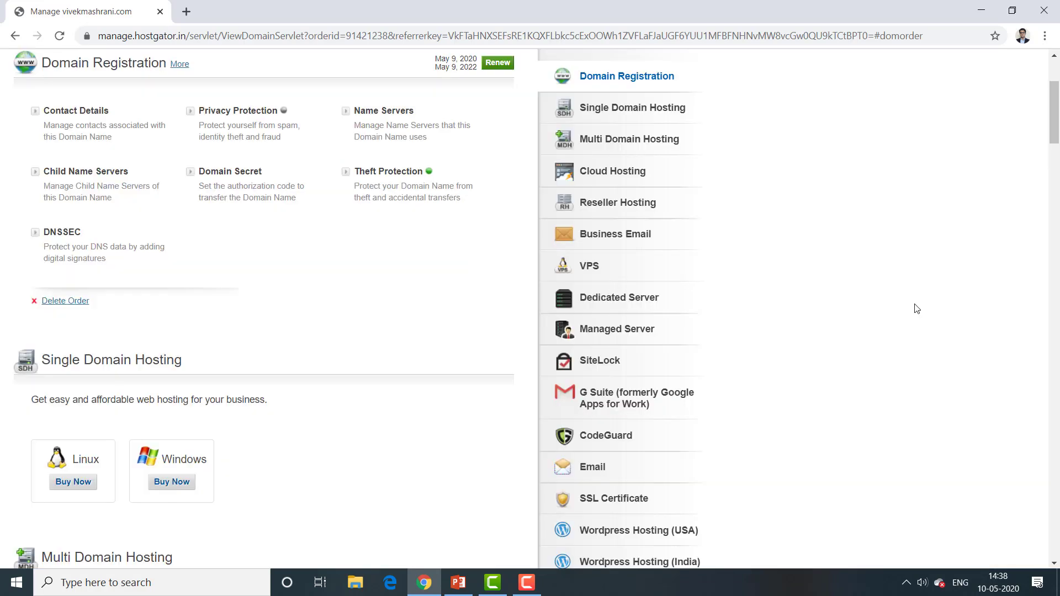
Step: Open the WordPress Hosting order from the orders list and go to Manage Service
left_click_drag(1057, 109, 1056, 89)
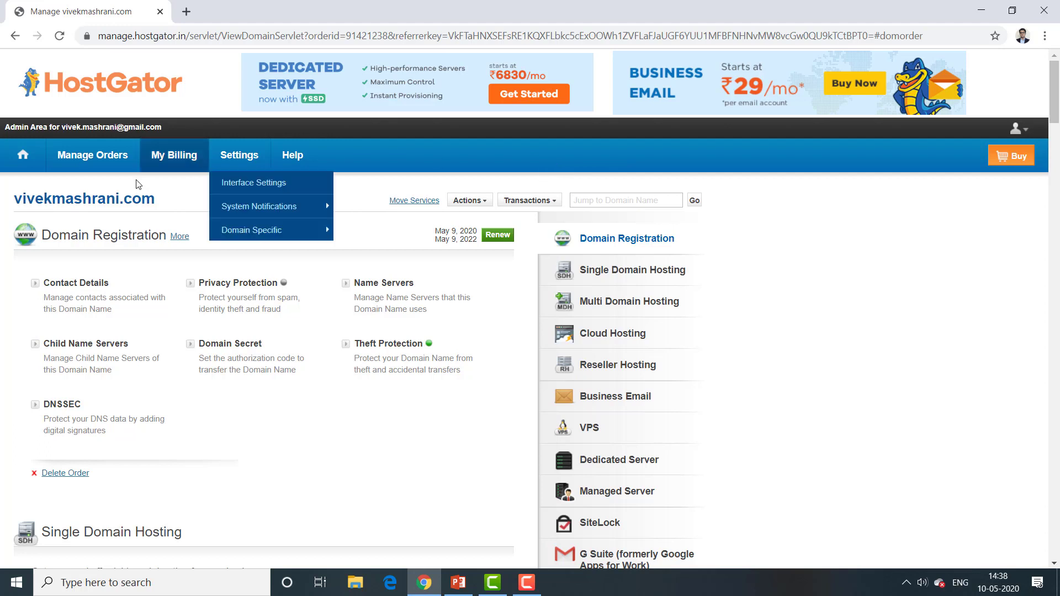
mouse_move(80, 156)
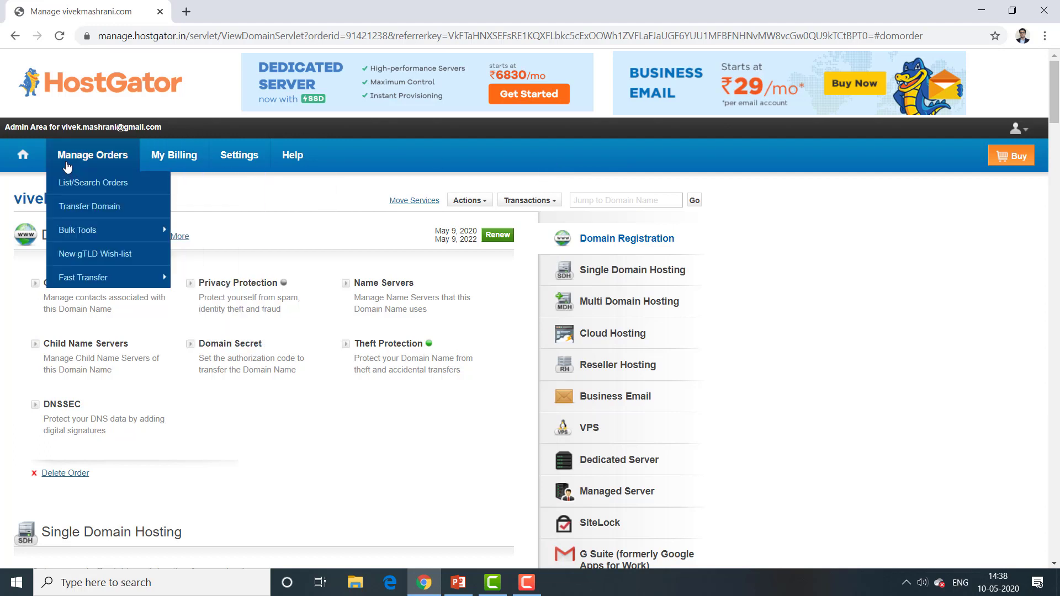
left_click(86, 185)
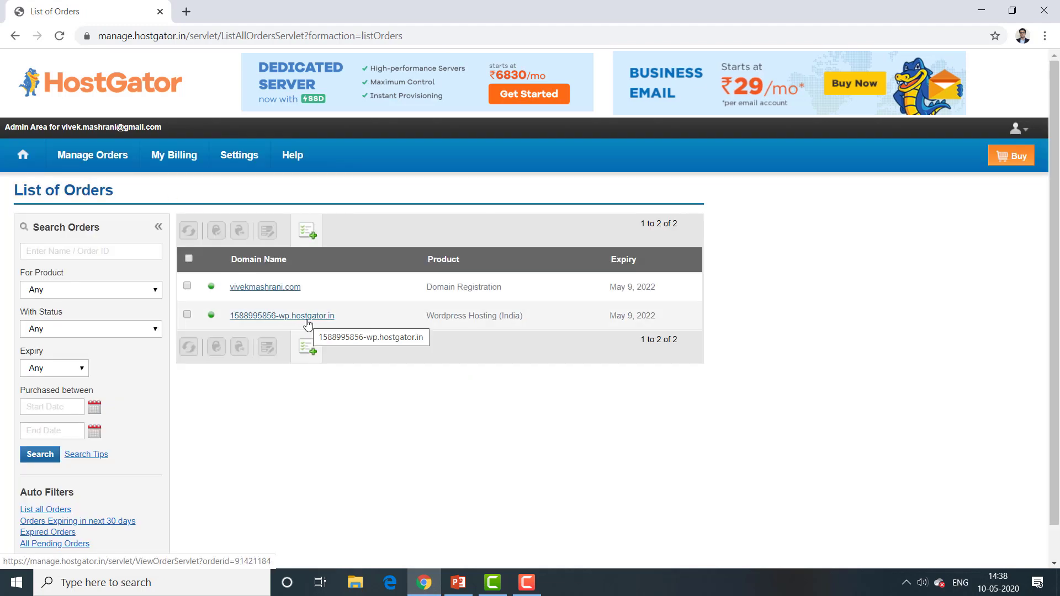
left_click(307, 320)
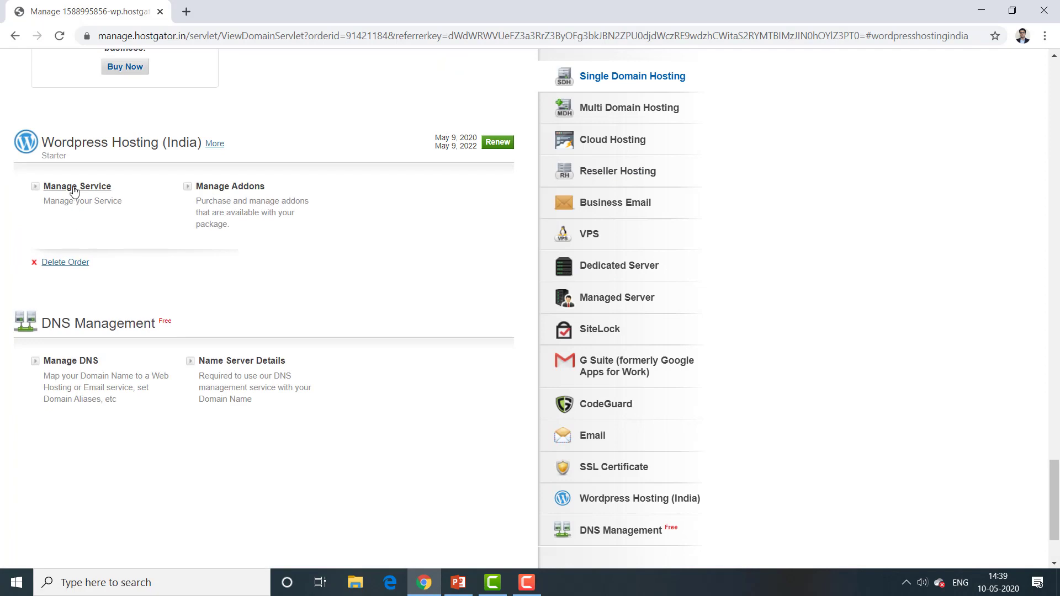
left_click(74, 188)
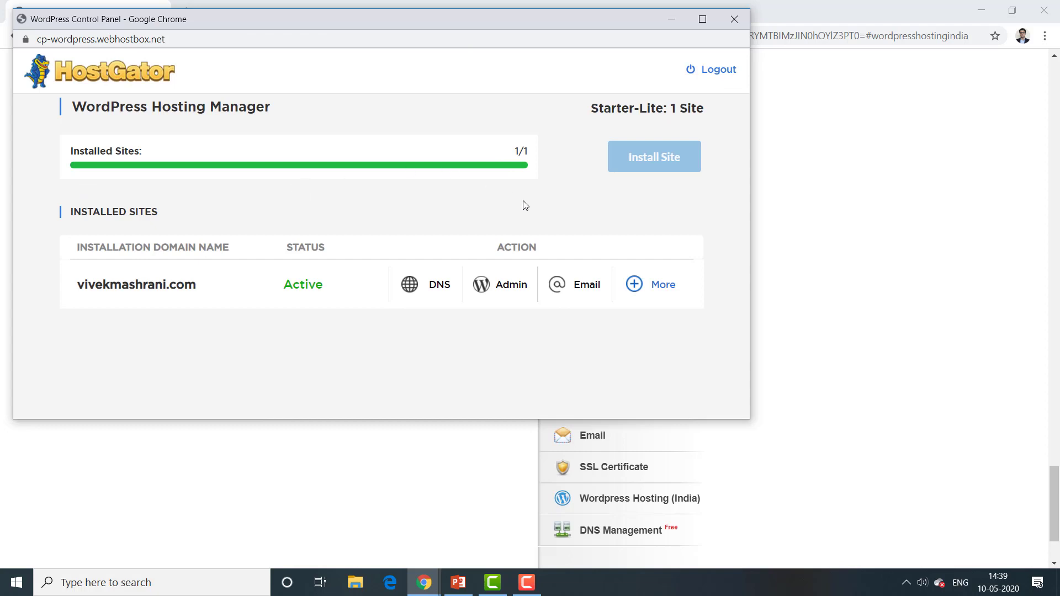
Step: Launch the site's WordPress admin dashboard via the Admin link
left_click(506, 287)
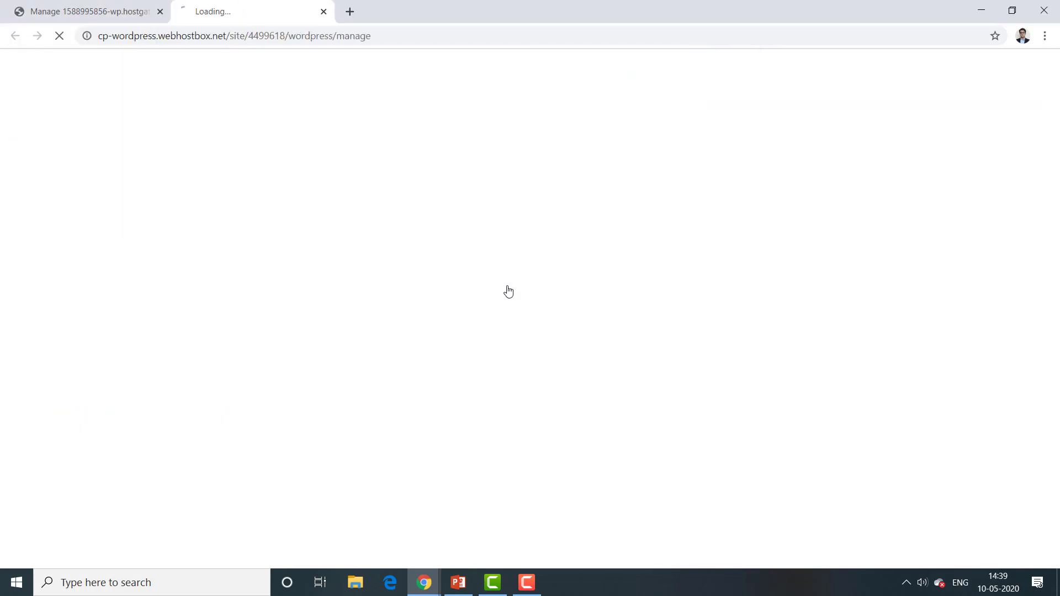
left_click(325, 12)
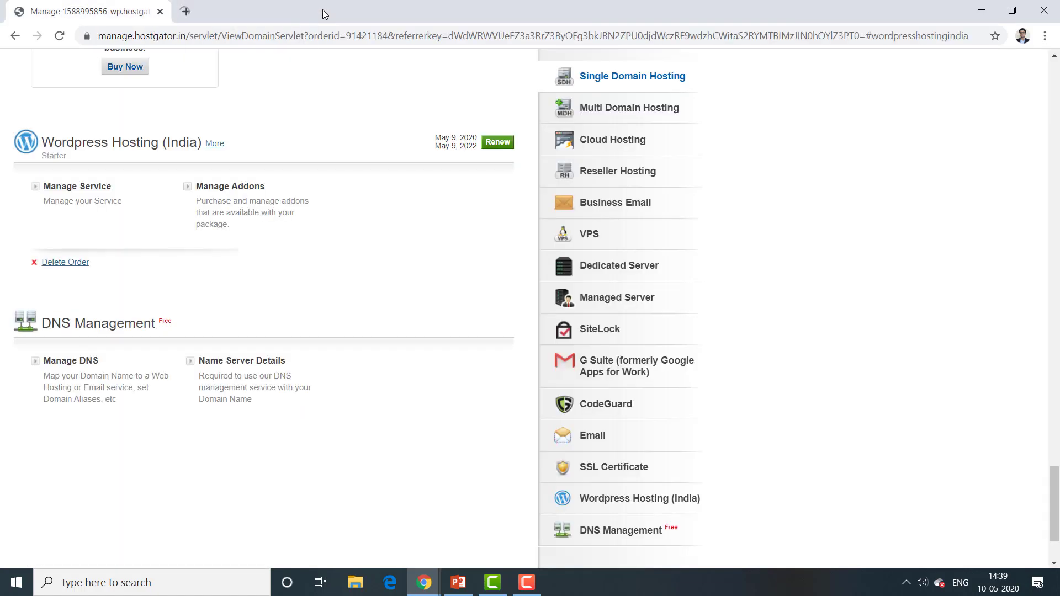
left_click(91, 196)
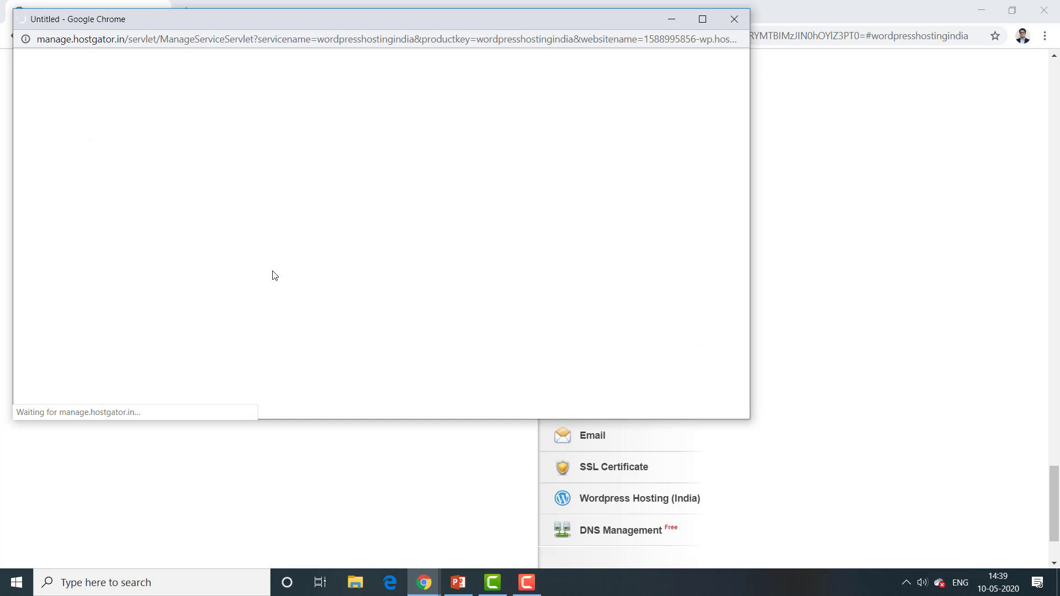
left_click_drag(300, 22, 564, 63)
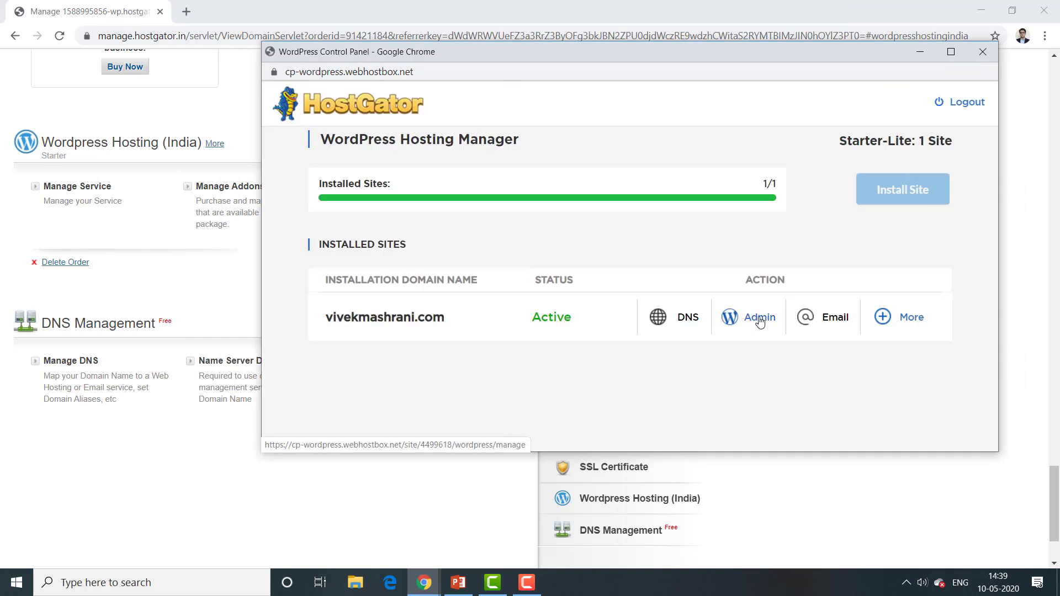
left_click(759, 318)
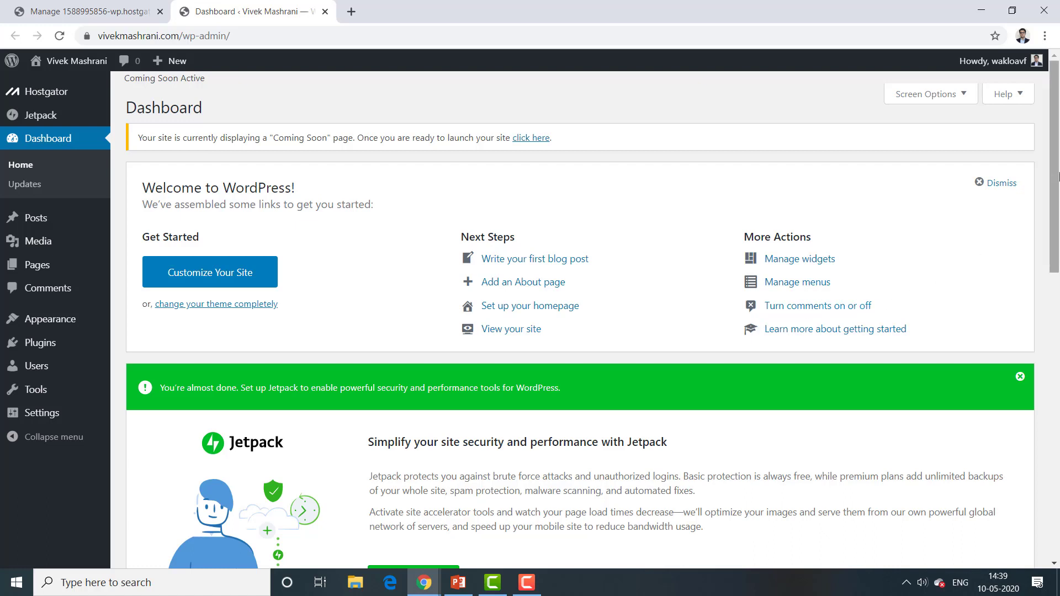
left_click_drag(1058, 175, 1058, 270)
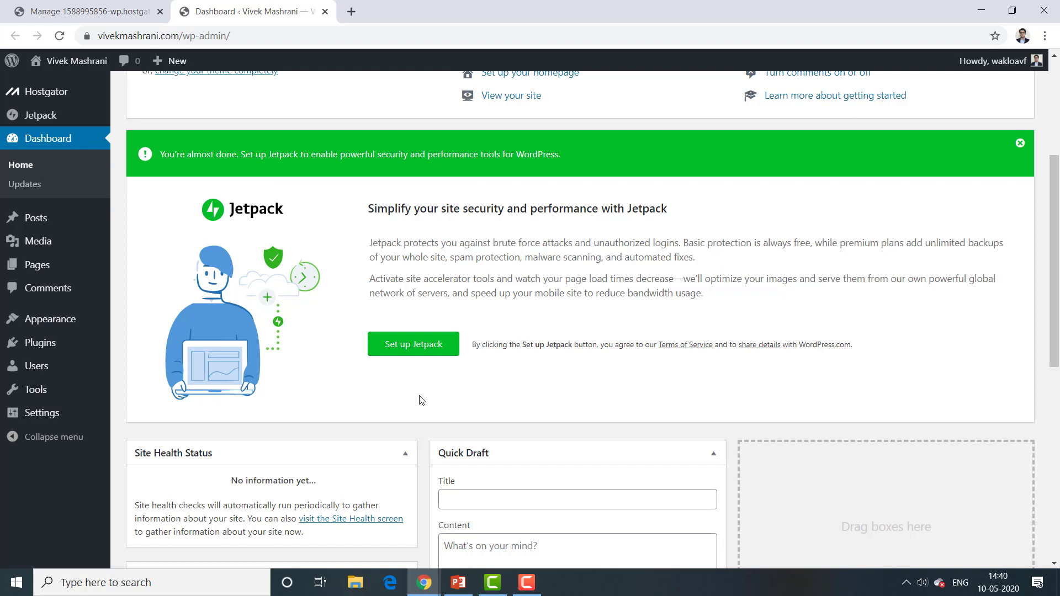
left_click(412, 356)
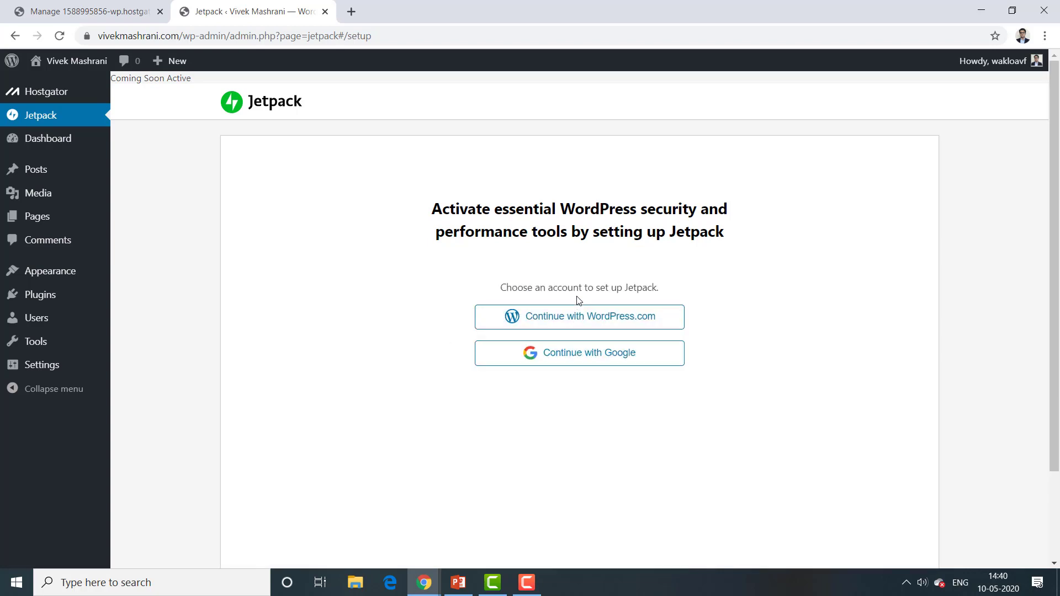
left_click(649, 356)
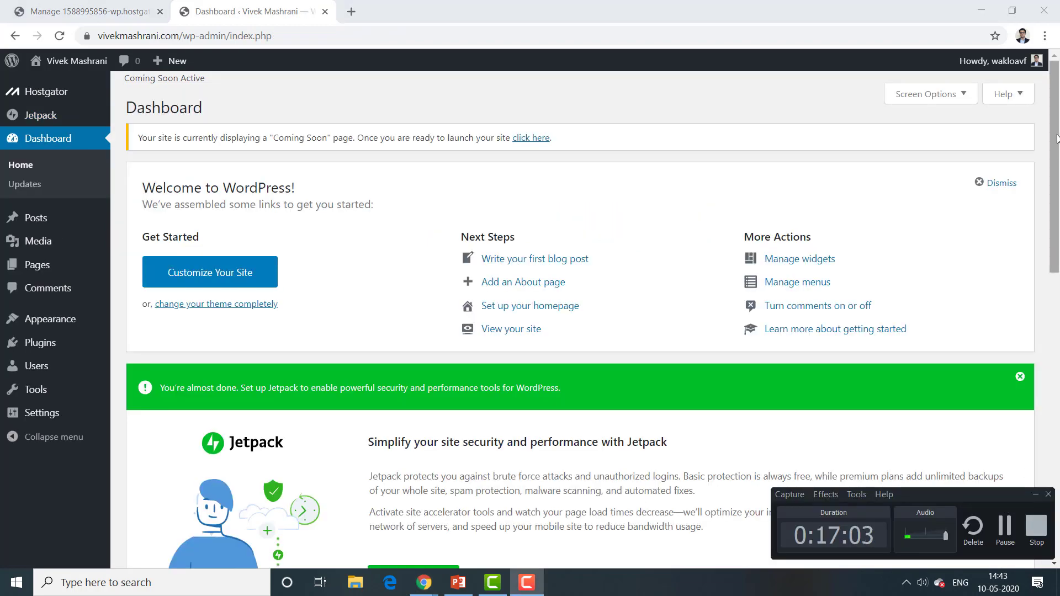
Step: Open Visit Site in a new tab, view the Hello world! front page, then return to the Dashboard
mouse_move(1055, 139)
left_mouse_down()
mouse_move(1057, 446)
mouse_move(1057, 135)
left_mouse_up()
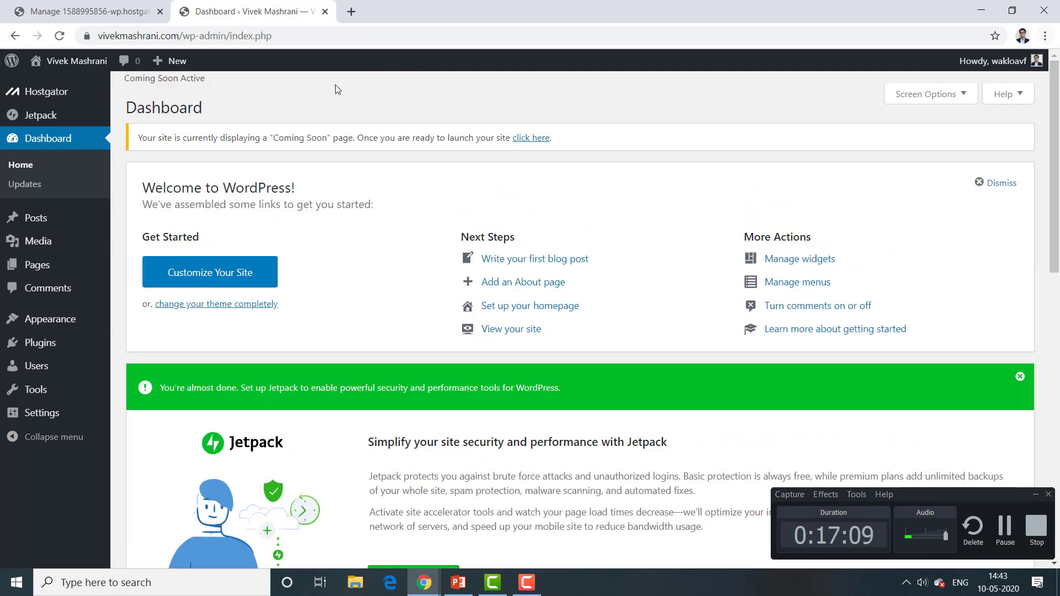
mouse_move(76, 64)
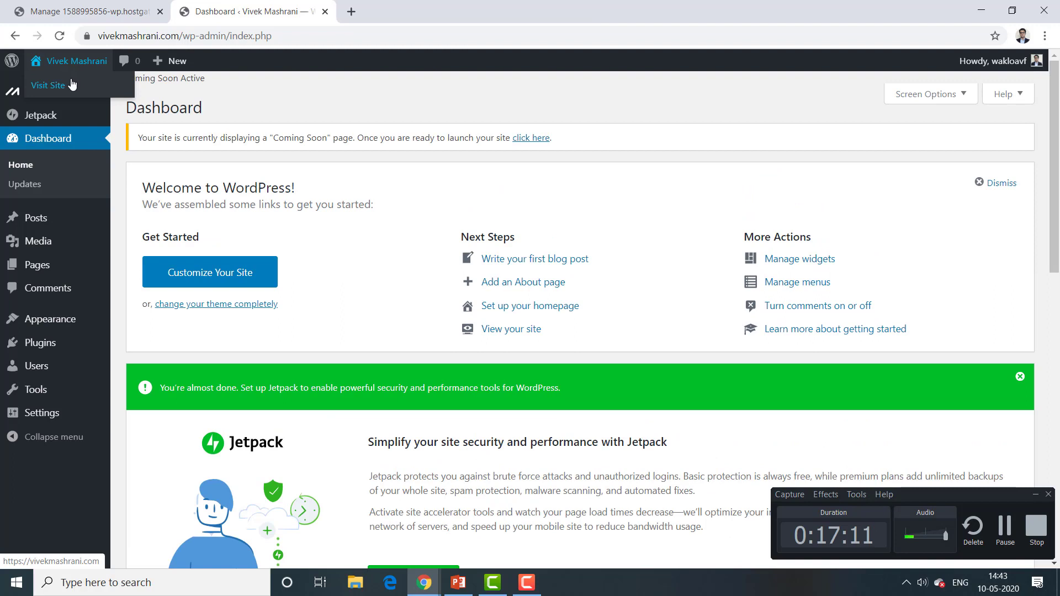
right_click(49, 86)
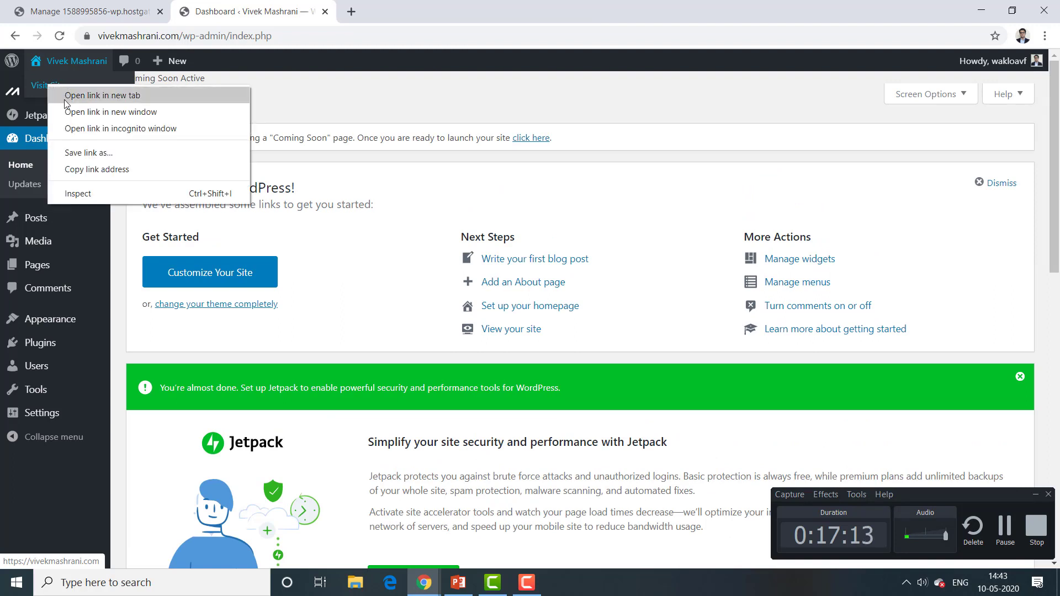
left_click(64, 97)
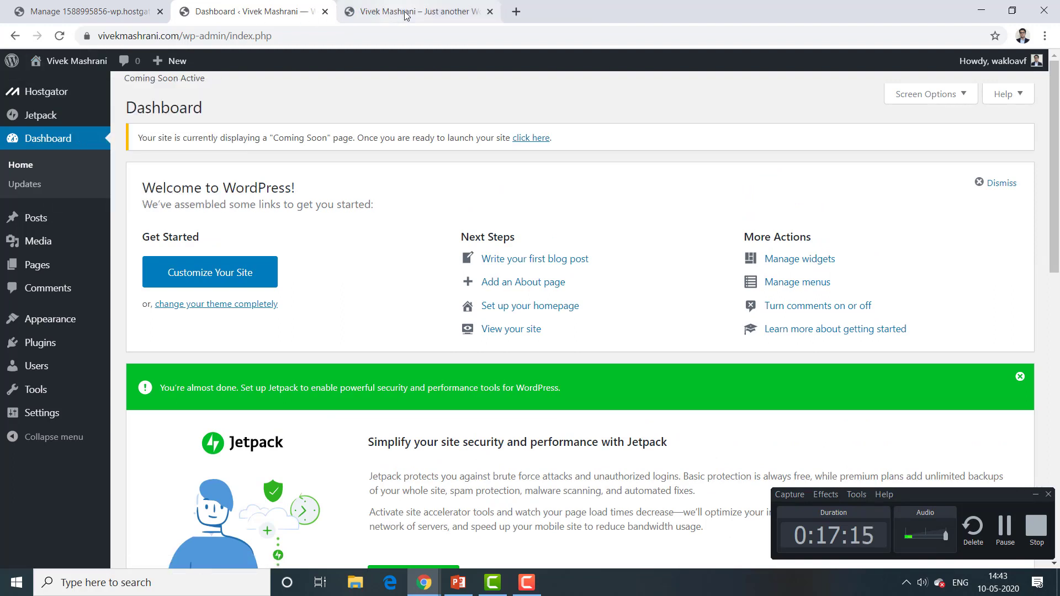
left_click(406, 15)
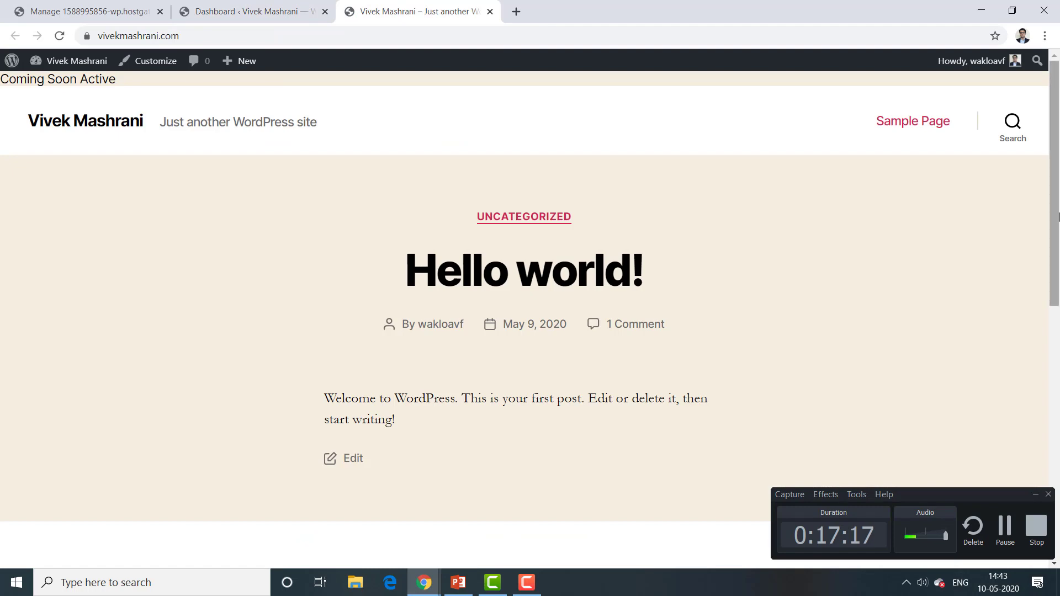
mouse_move(1058, 207)
left_mouse_down()
mouse_move(1058, 457)
mouse_move(1058, 218)
left_mouse_up()
left_click(238, 12)
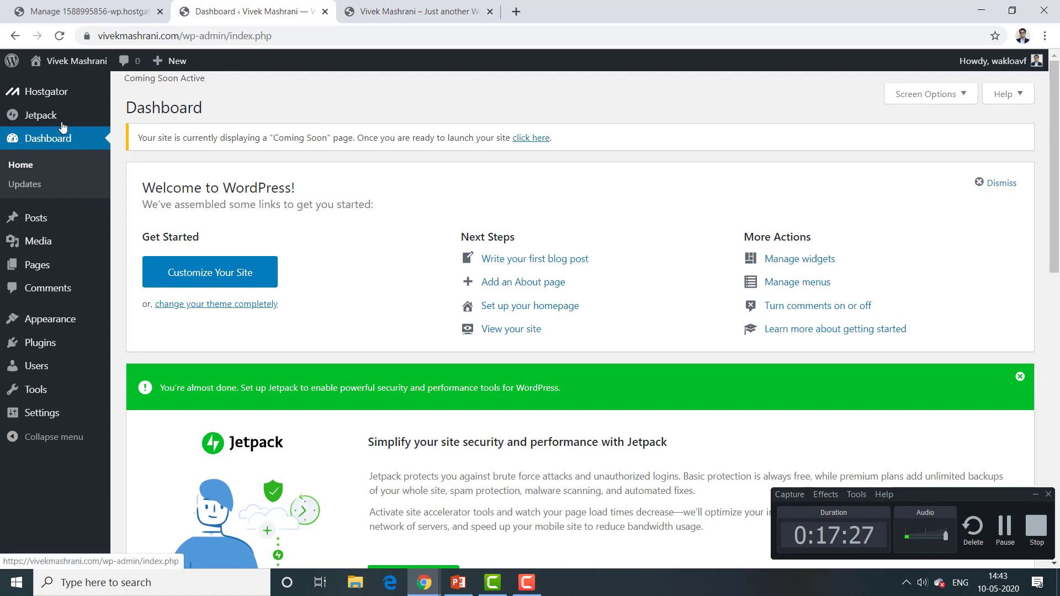
left_click(189, 276)
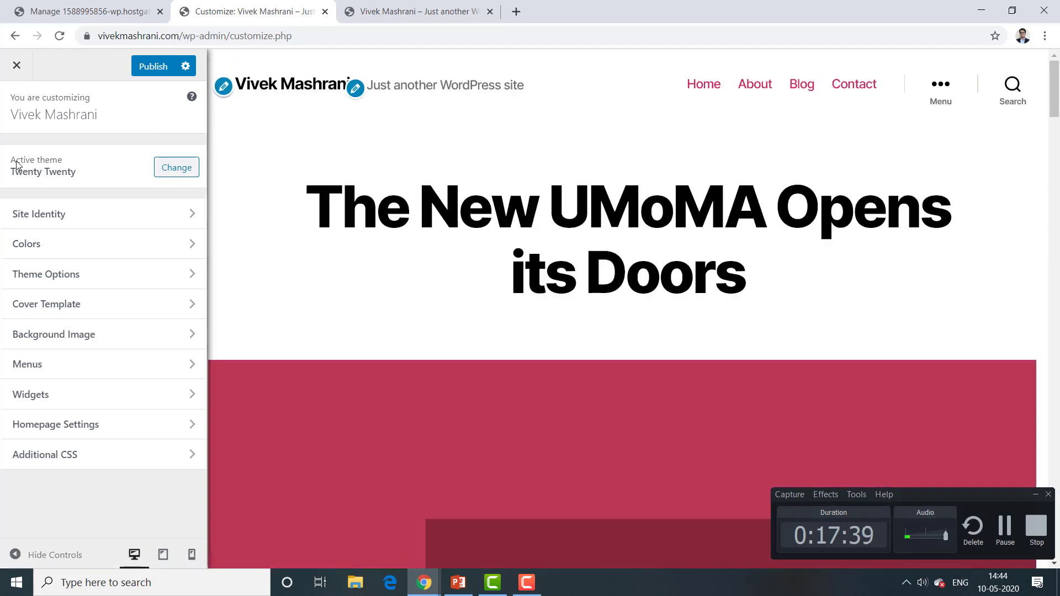
left_click(177, 167)
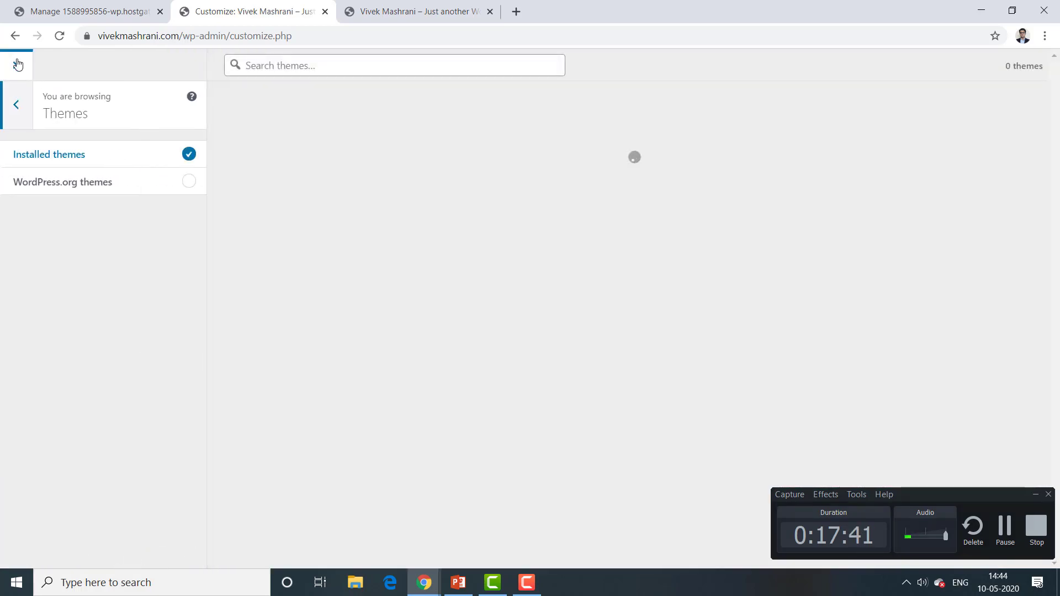
left_click(17, 70)
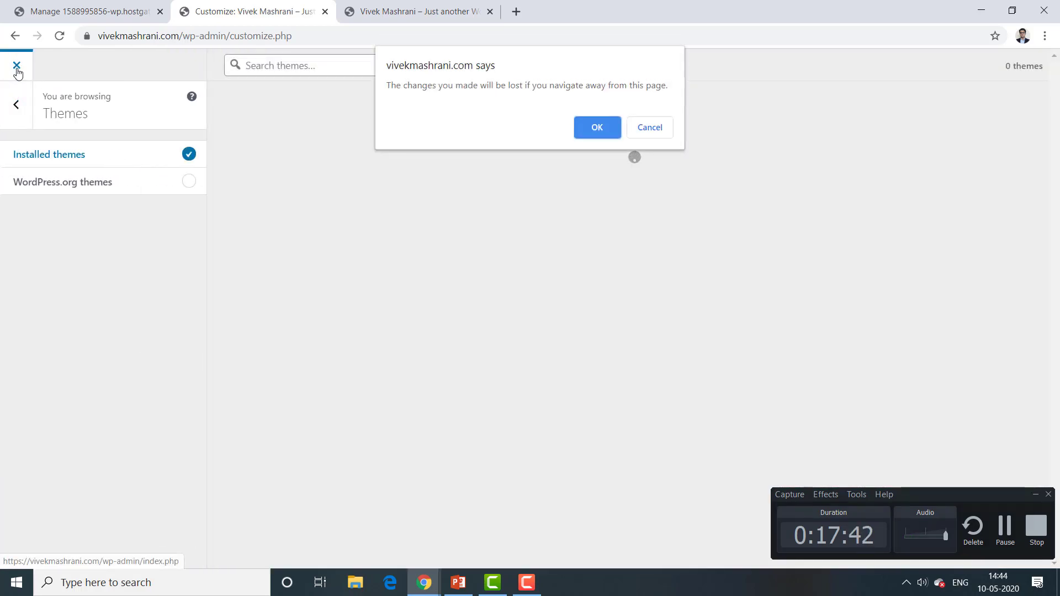
left_click(596, 128)
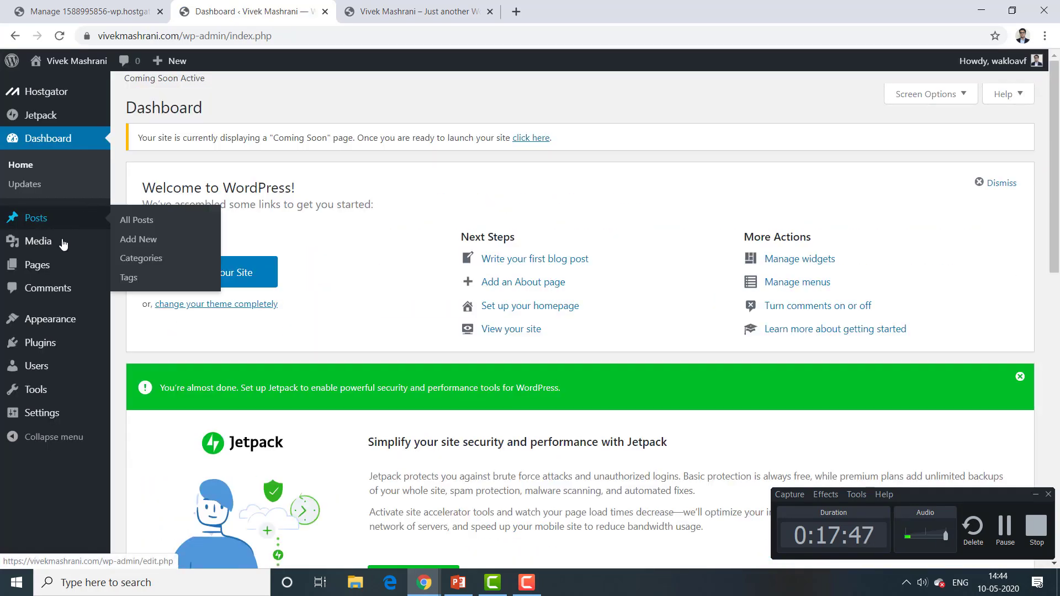
mouse_move(110, 327)
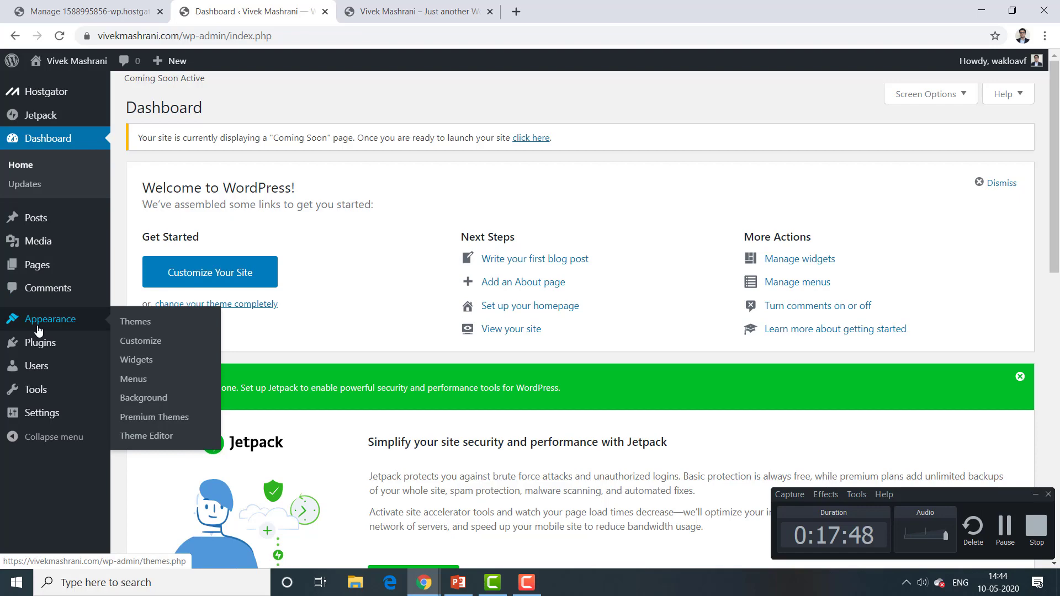
Step: Search Add New Themes for the Astral theme
left_click(147, 326)
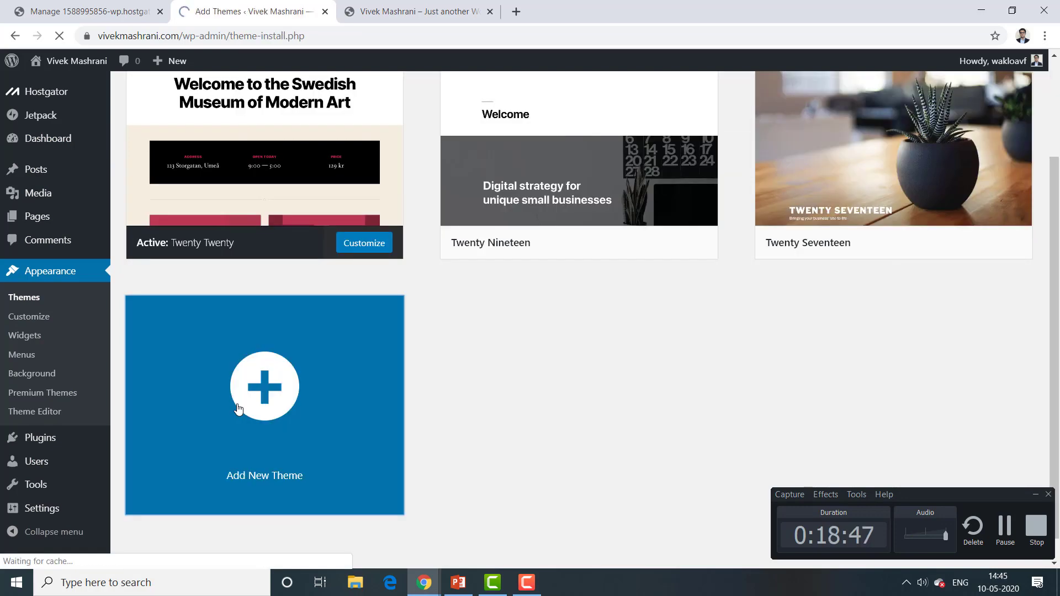
left_click(381, 342)
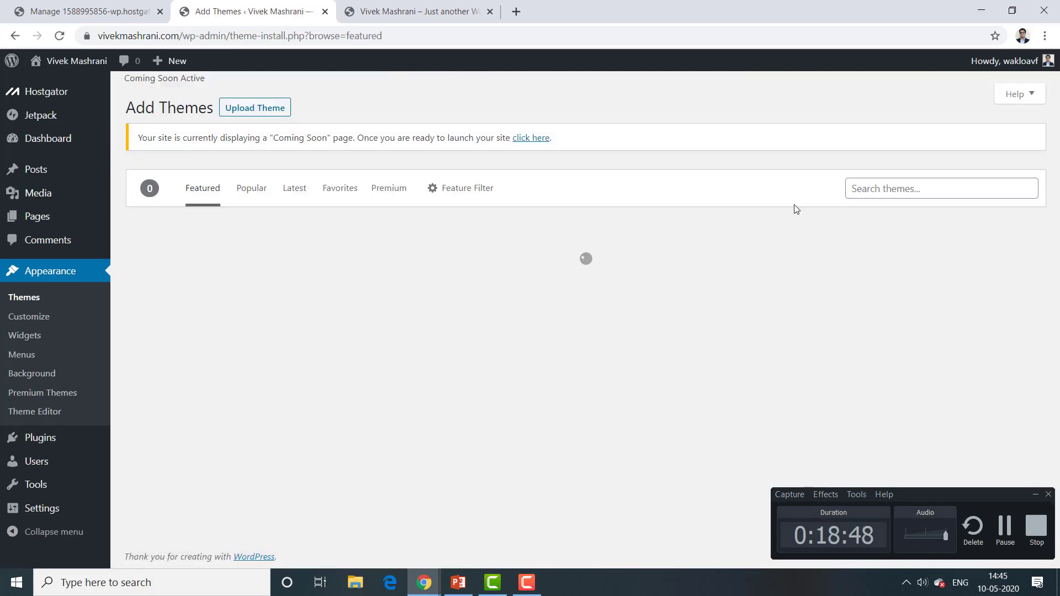
left_click(874, 191)
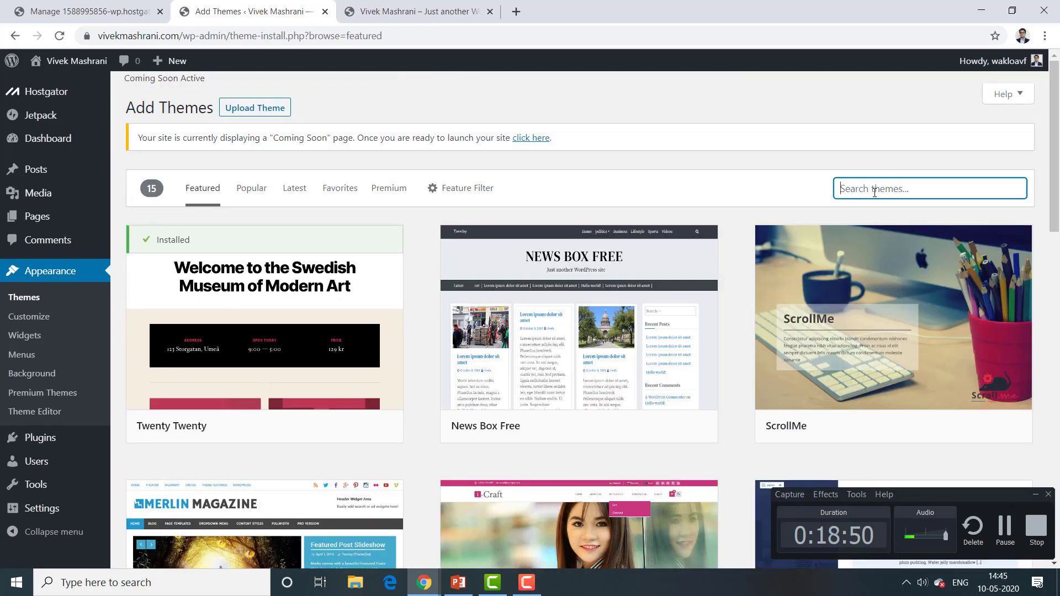
left_click(869, 213)
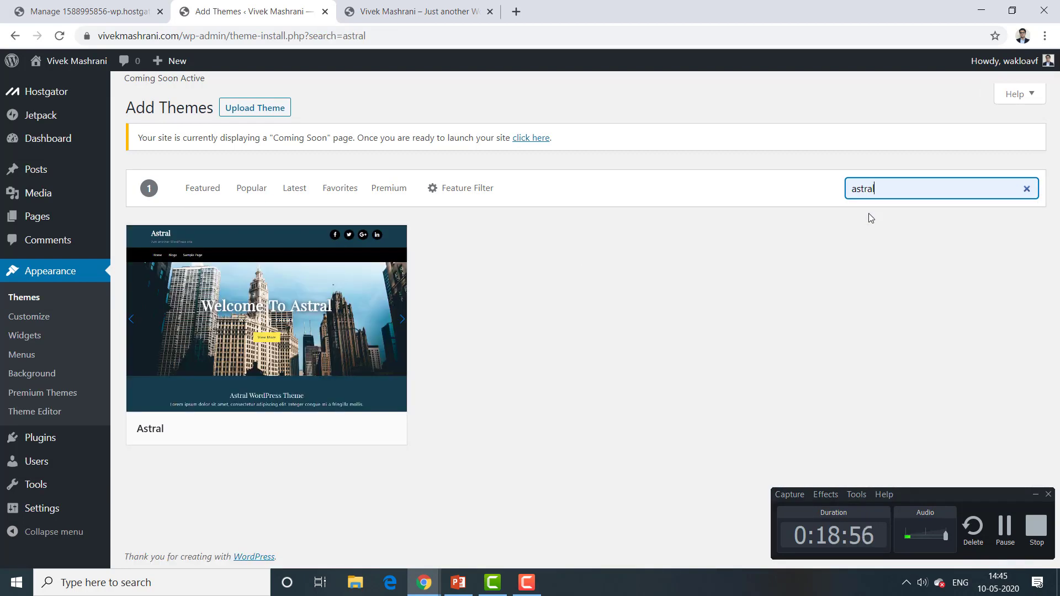
Step: Install the Astral theme and activate it
mouse_move(254, 287)
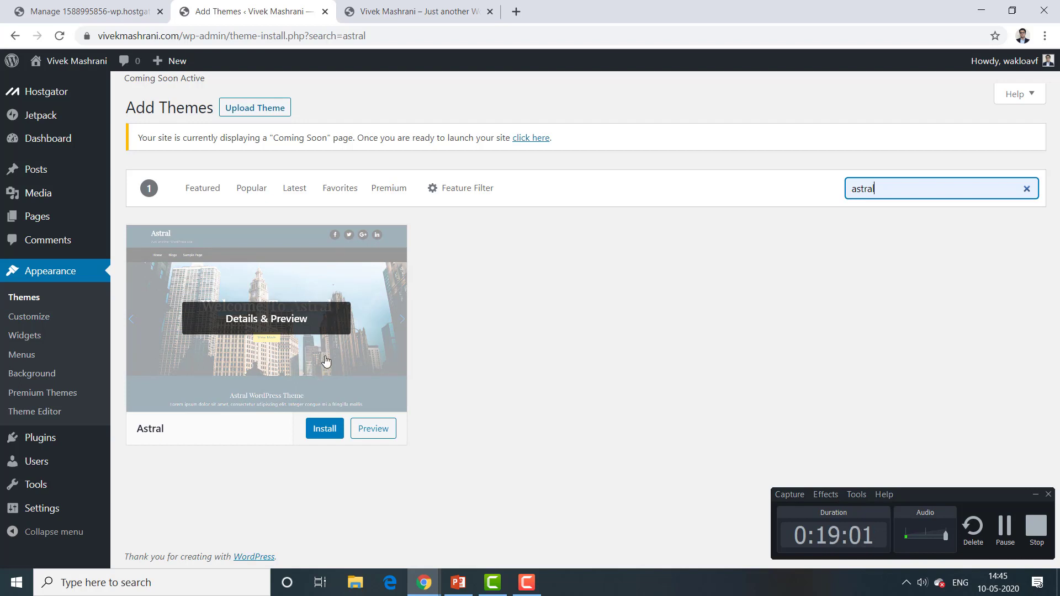
left_click(320, 437)
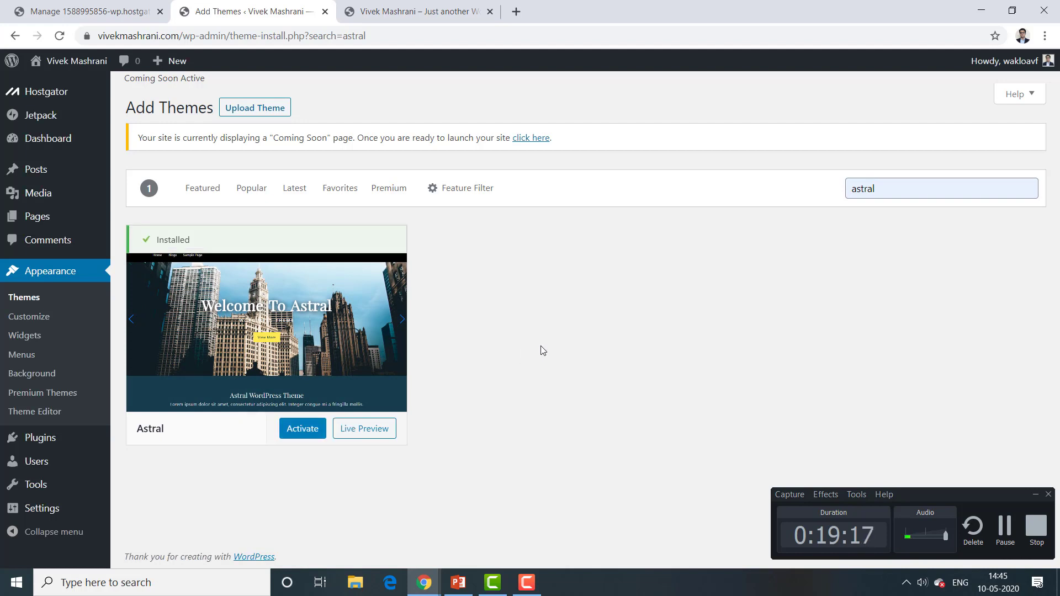
mouse_move(339, 266)
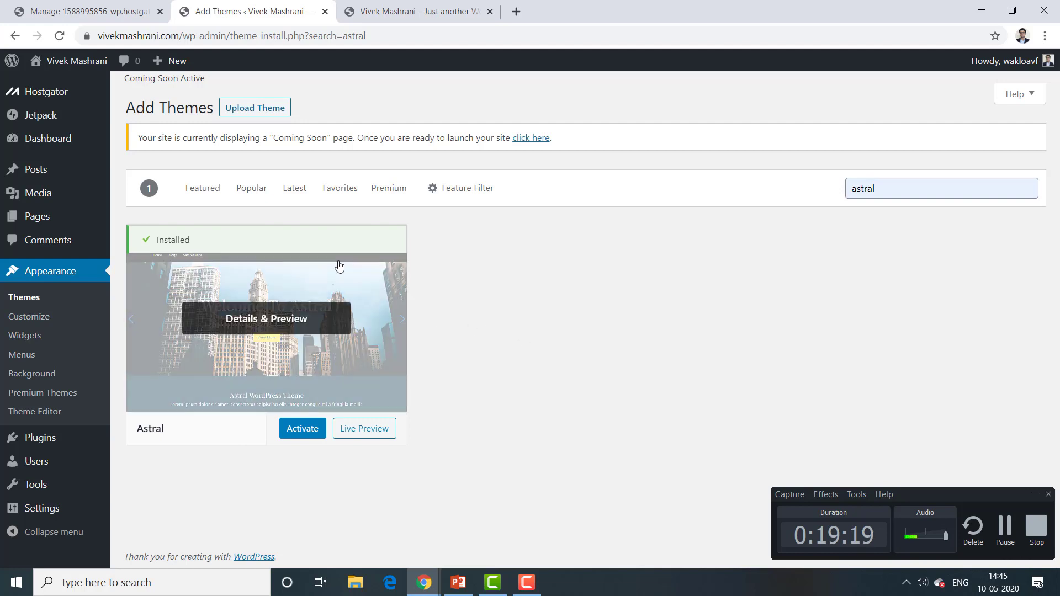
left_click(298, 430)
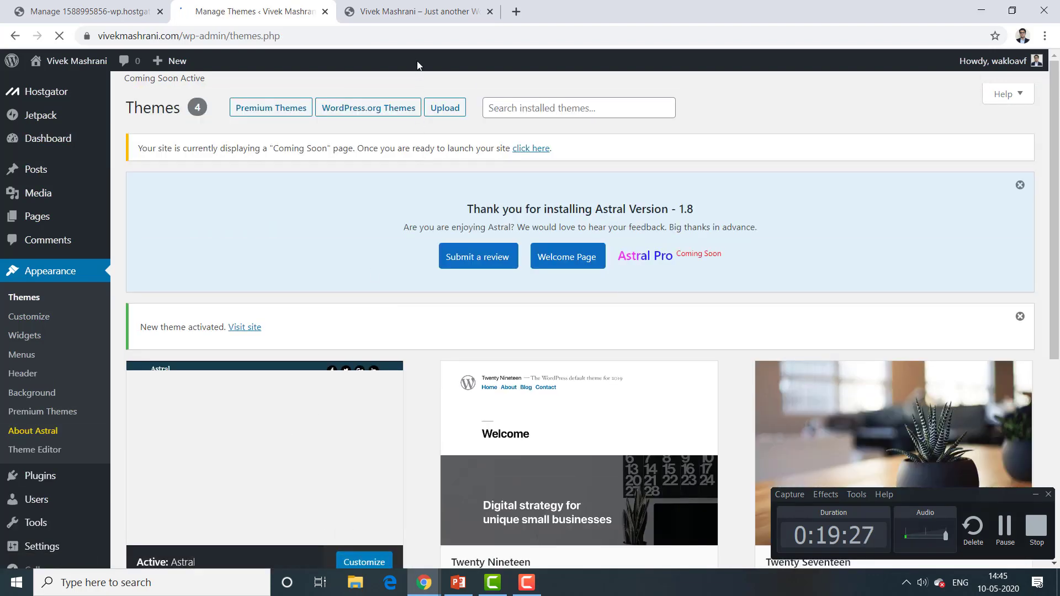
Step: Reload the live site to see the Astral design, then dismiss Astral's thank-you notice
left_click(417, 11)
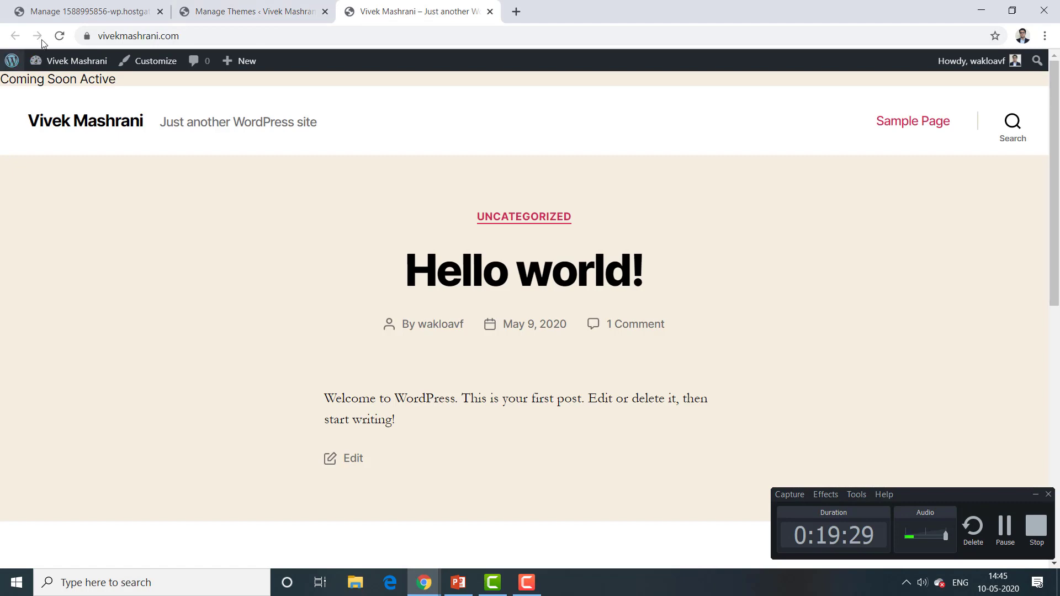
left_click(58, 39)
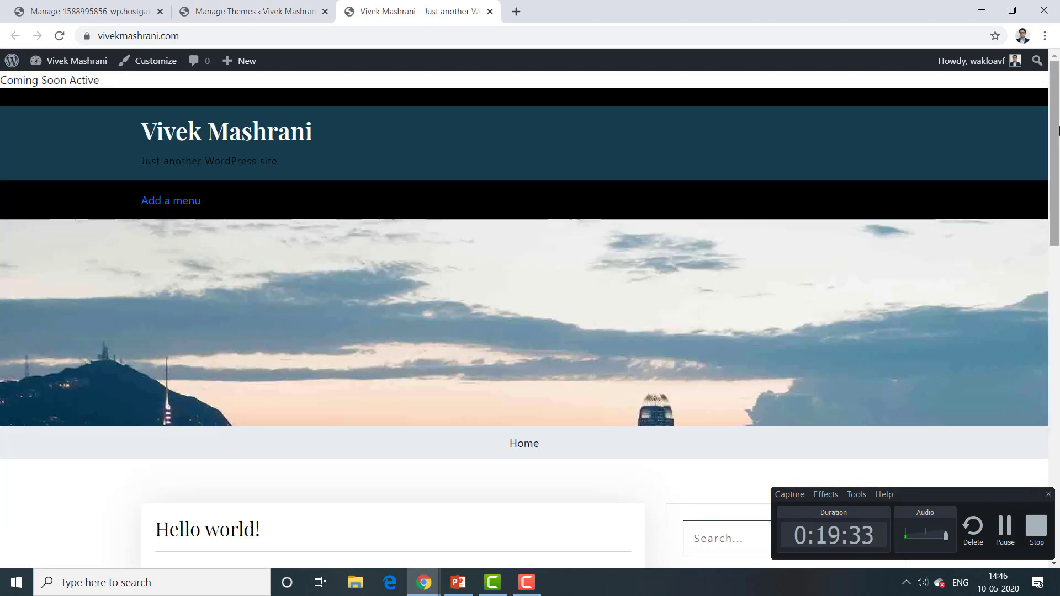
left_click_drag(1058, 129, 182, 140)
left_click(216, 8)
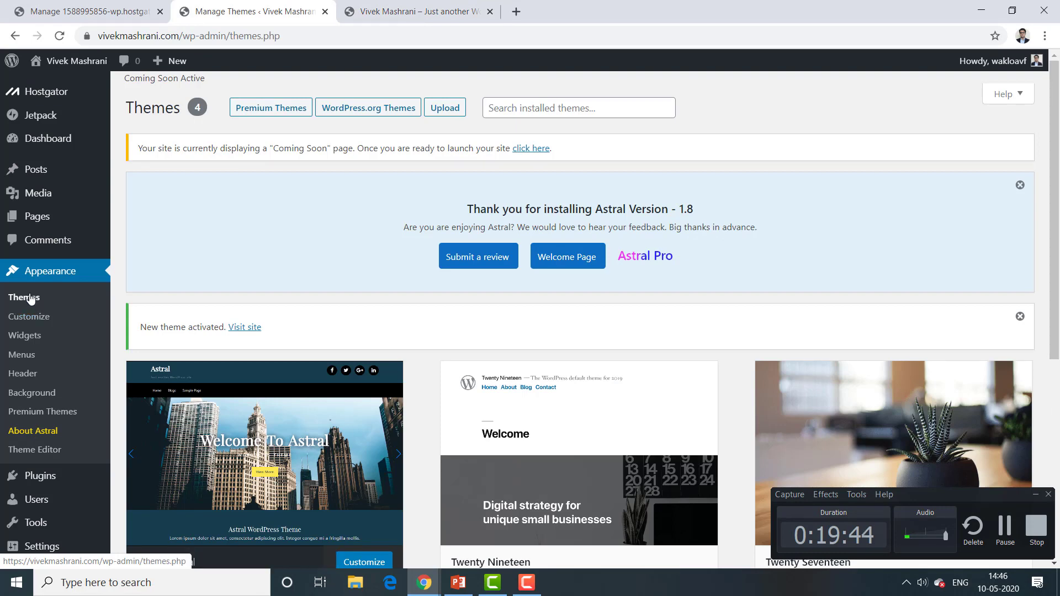
left_click(1019, 186)
mouse_move(40, 180)
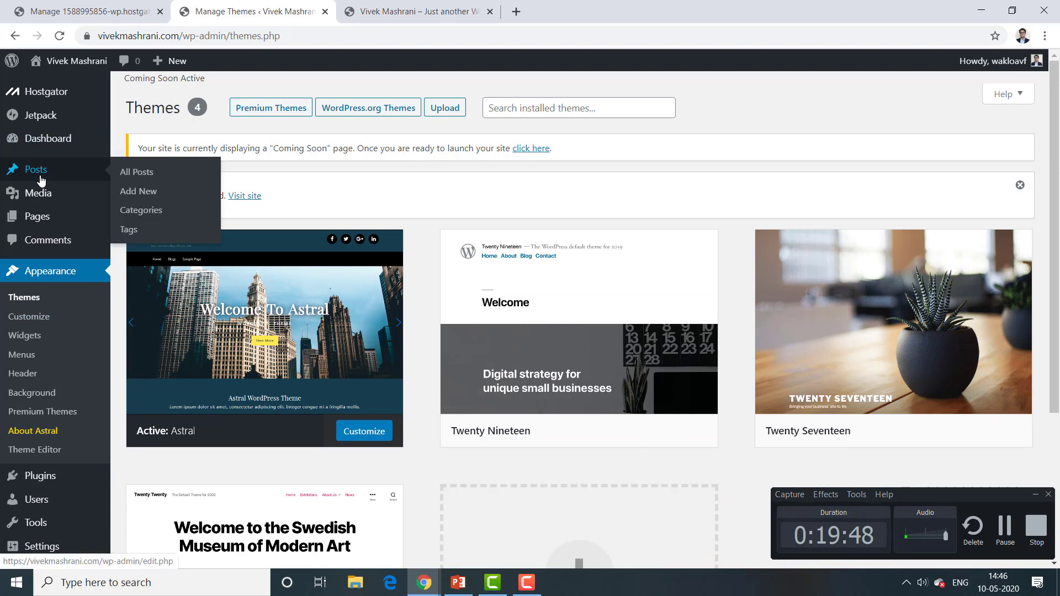
mouse_move(48, 150)
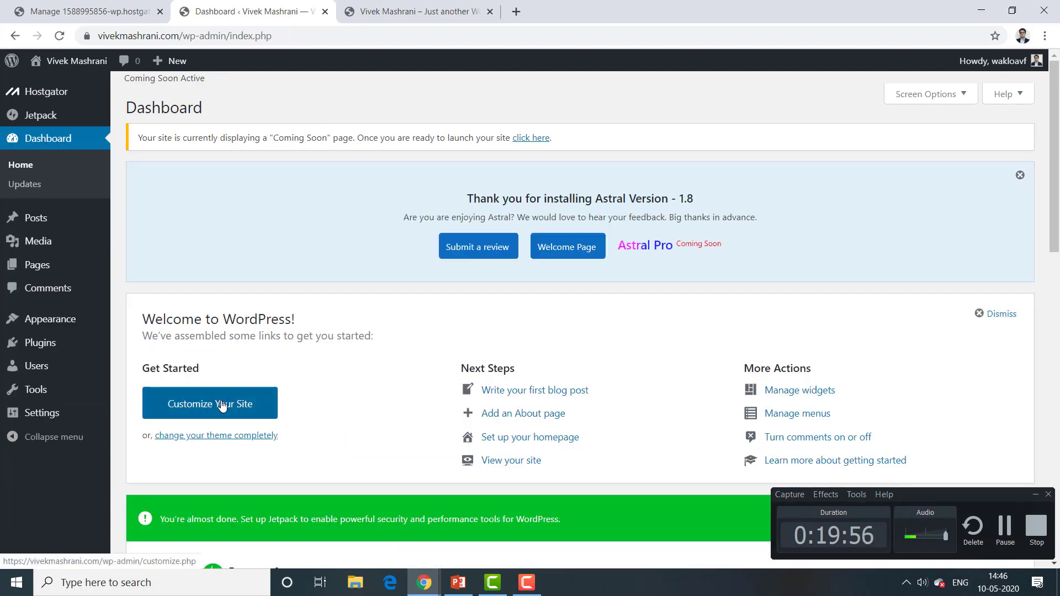
Step: Open the Customizer's Menus panel
left_click(221, 404)
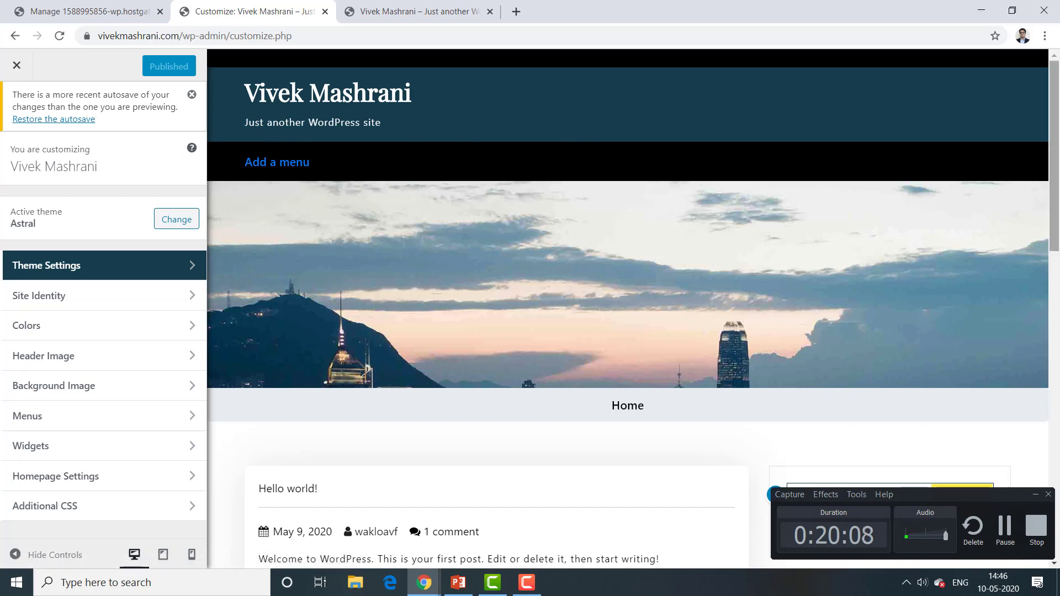
left_click_drag(1055, 141, 1056, 370)
scroll(783, 316, "up", 10)
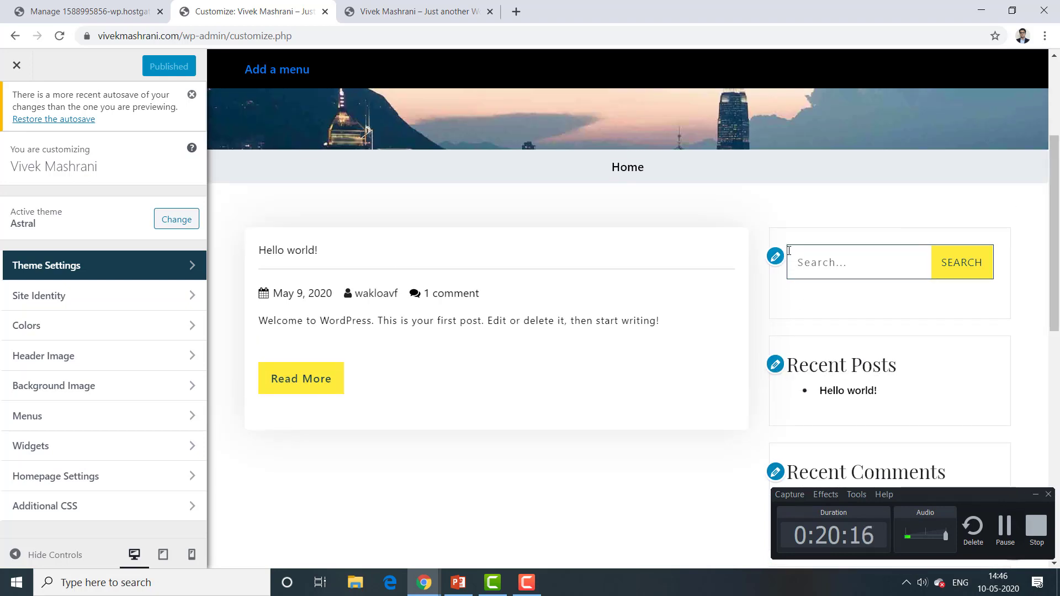
left_click_drag(1054, 235, 1056, 130)
left_click(69, 415)
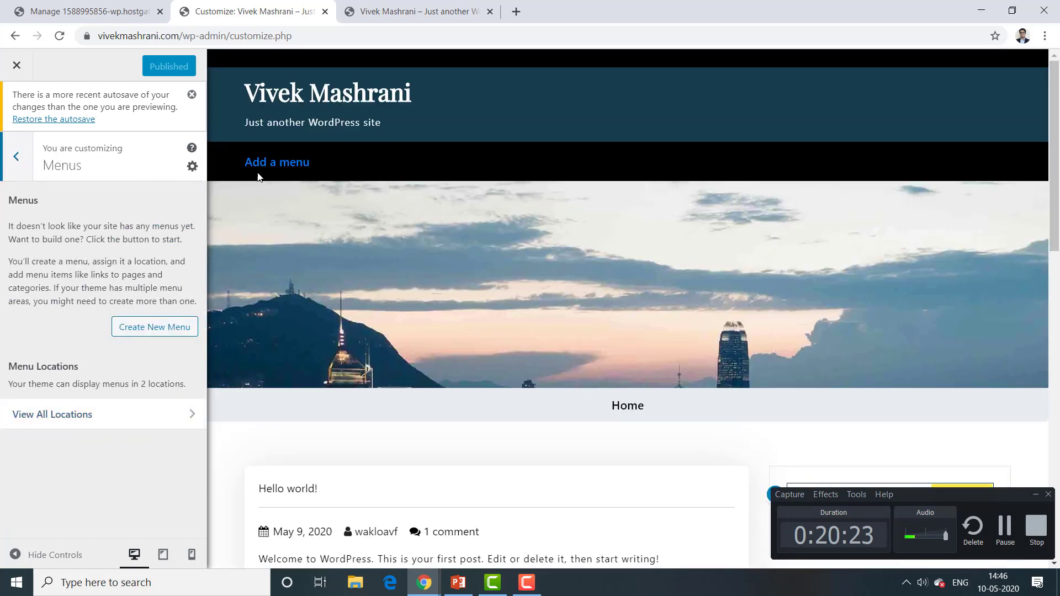
left_click(275, 163)
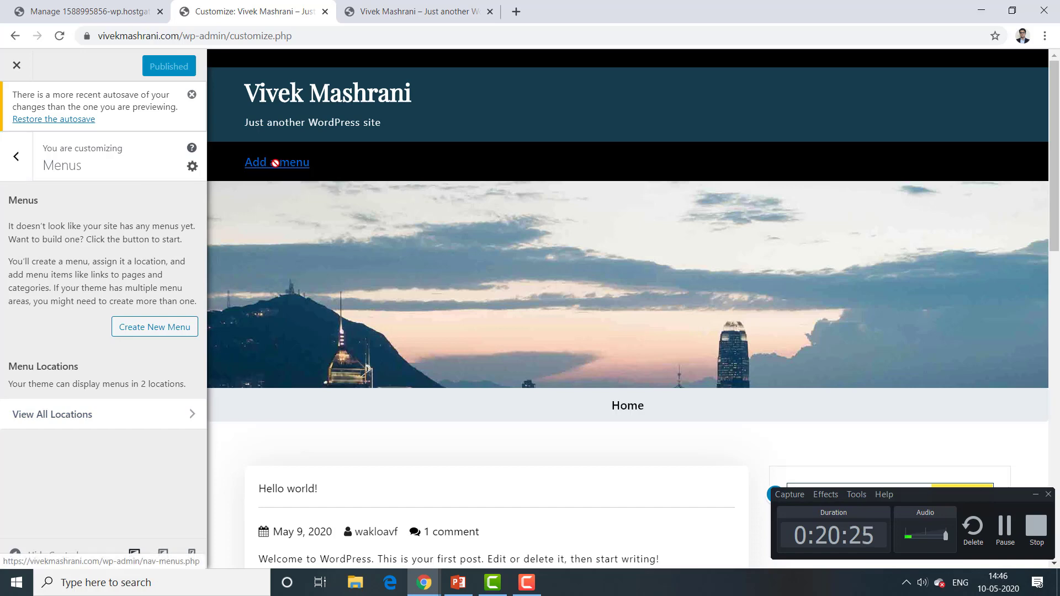
Step: Create a new menu named Home
left_click(145, 326)
left_click(69, 215)
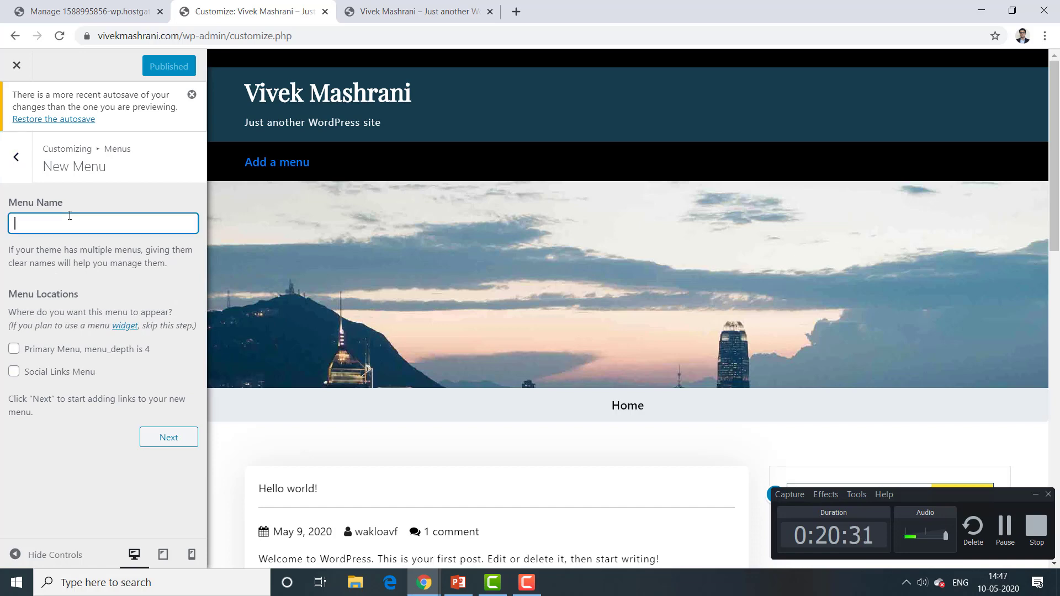
type("Home")
left_click(164, 445)
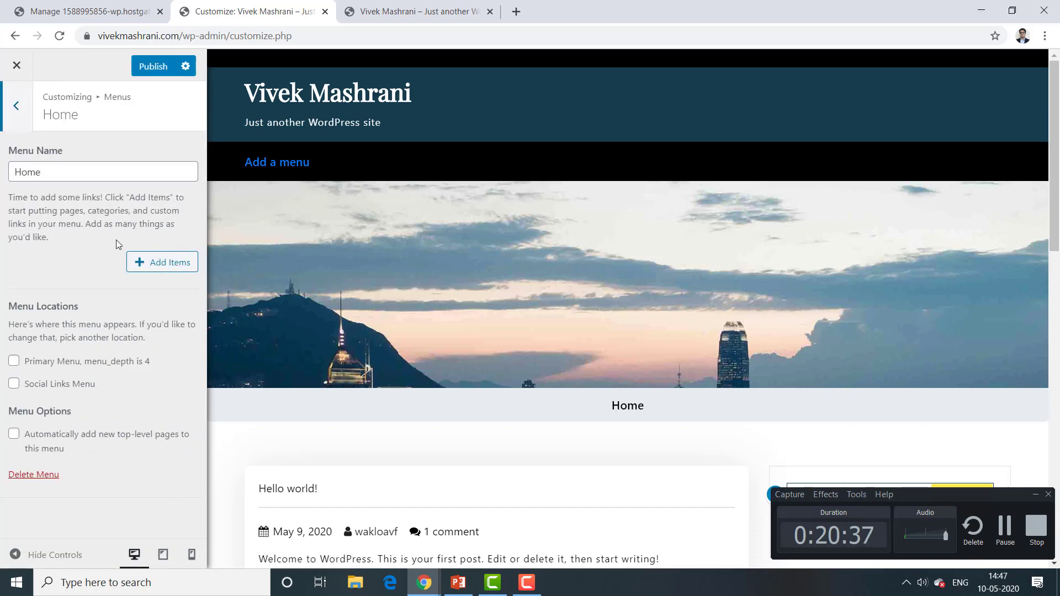
Step: Add a Home link item to the Home menu
left_click(158, 267)
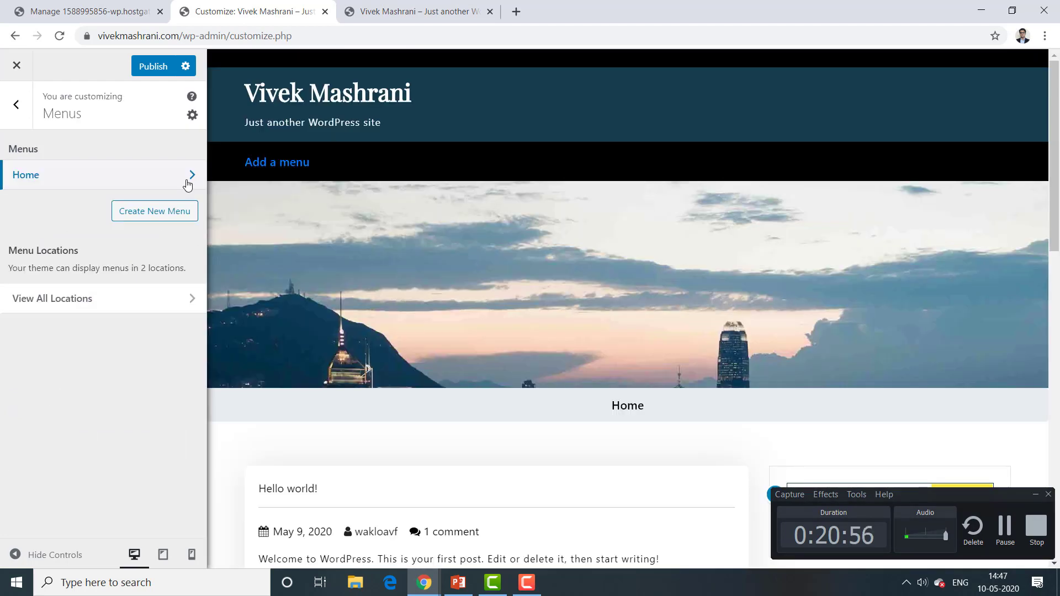
left_click(188, 177)
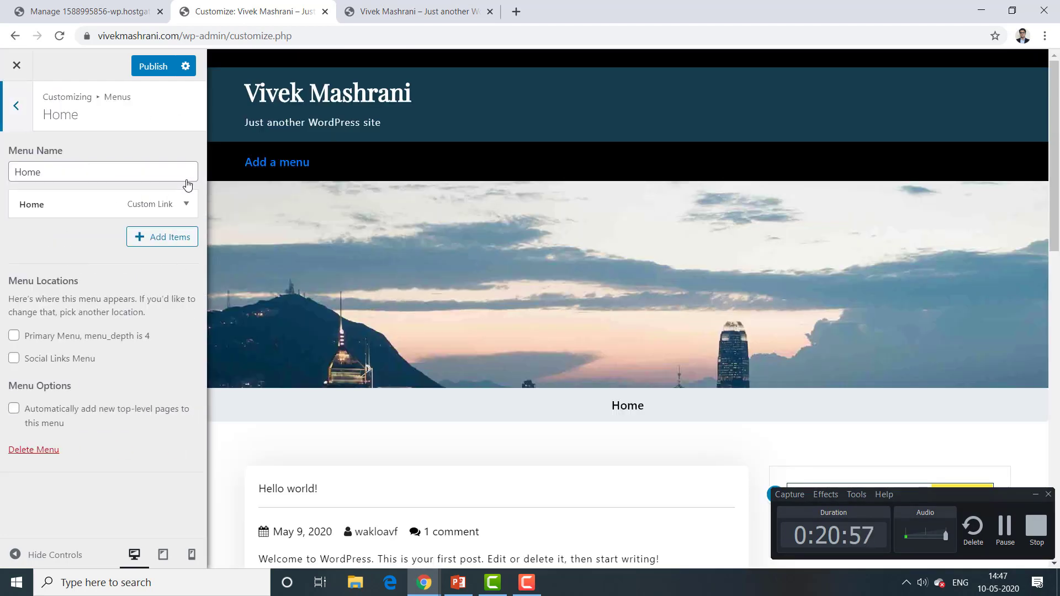
left_click(155, 243)
left_click(155, 241)
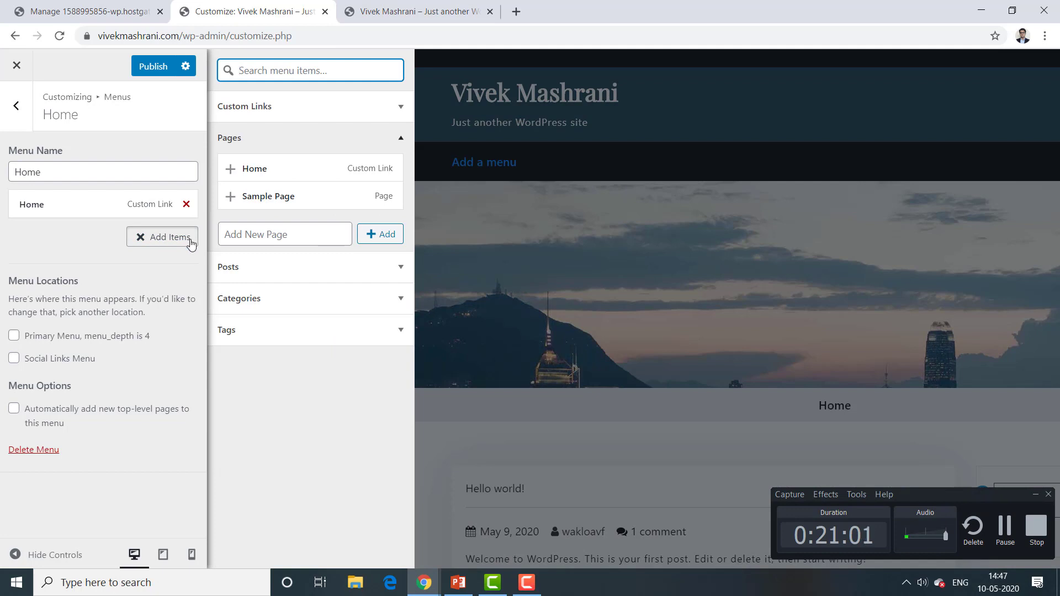
left_click(250, 240)
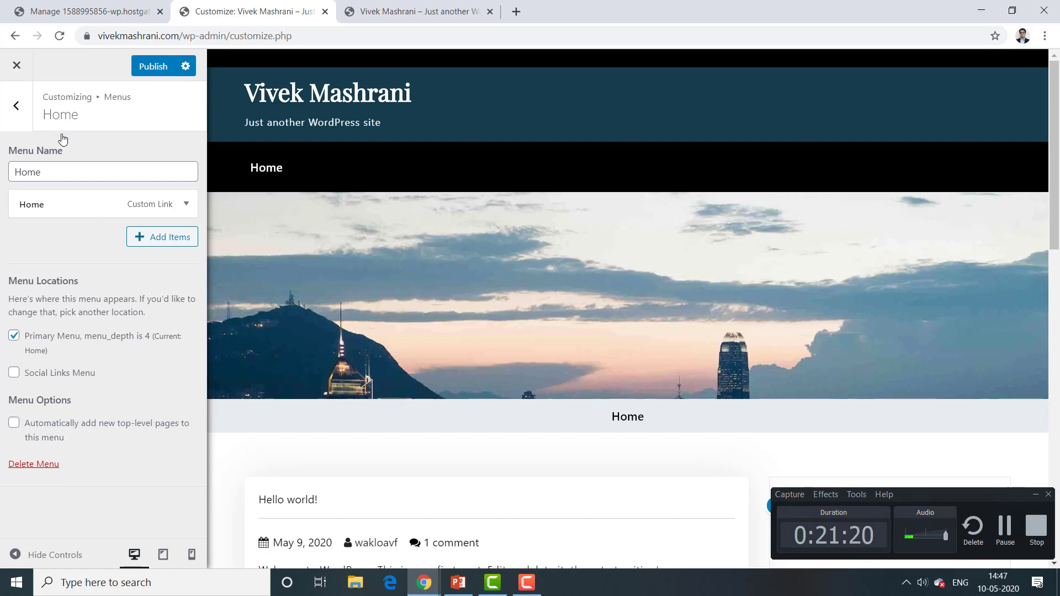
Step: Publish the Home menu as the site's Primary Menu
left_click(22, 111)
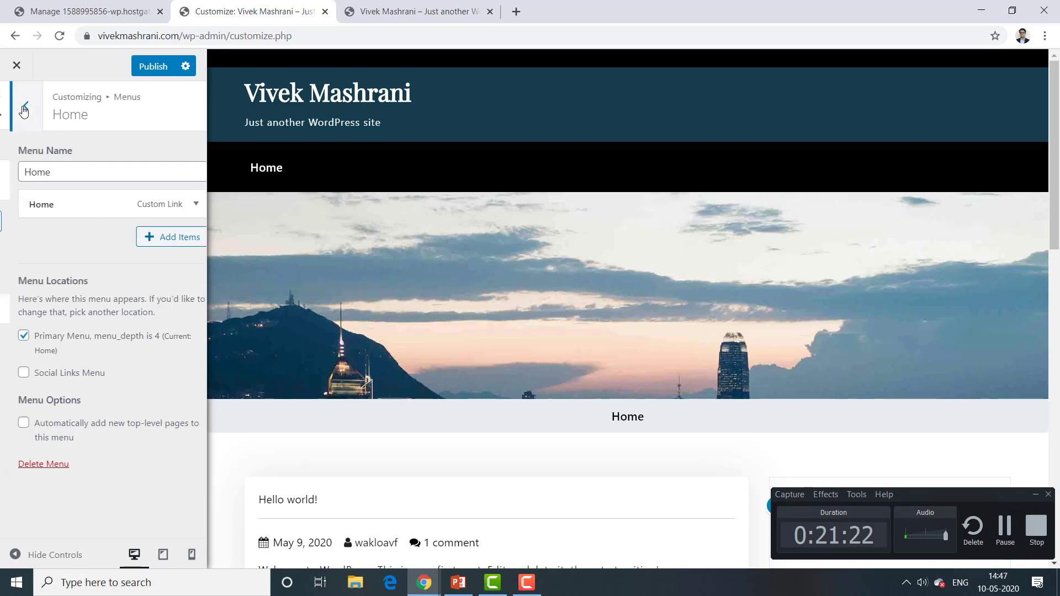
left_click(19, 107)
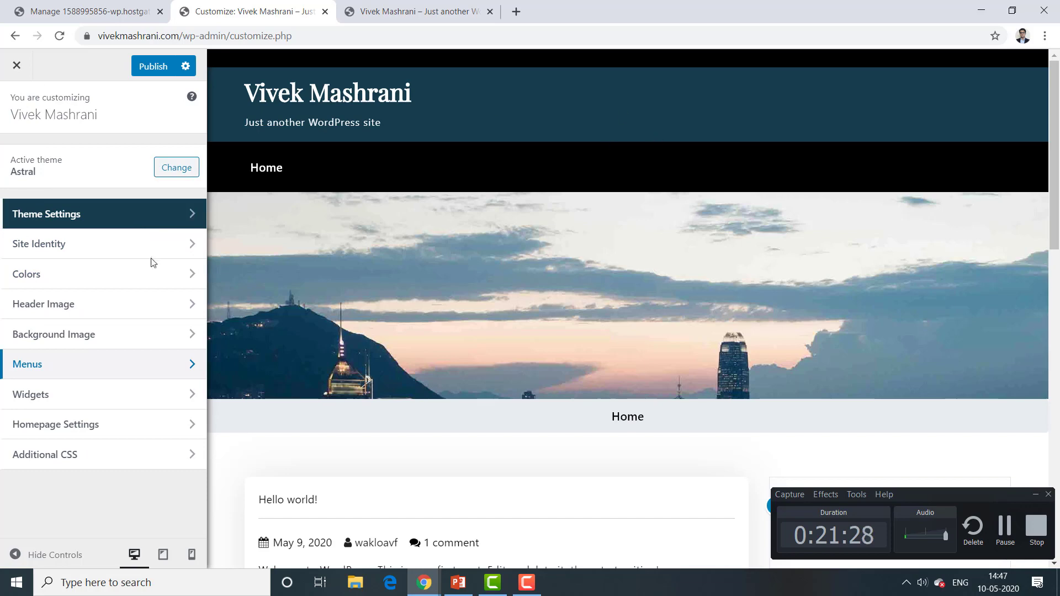
left_click(17, 65)
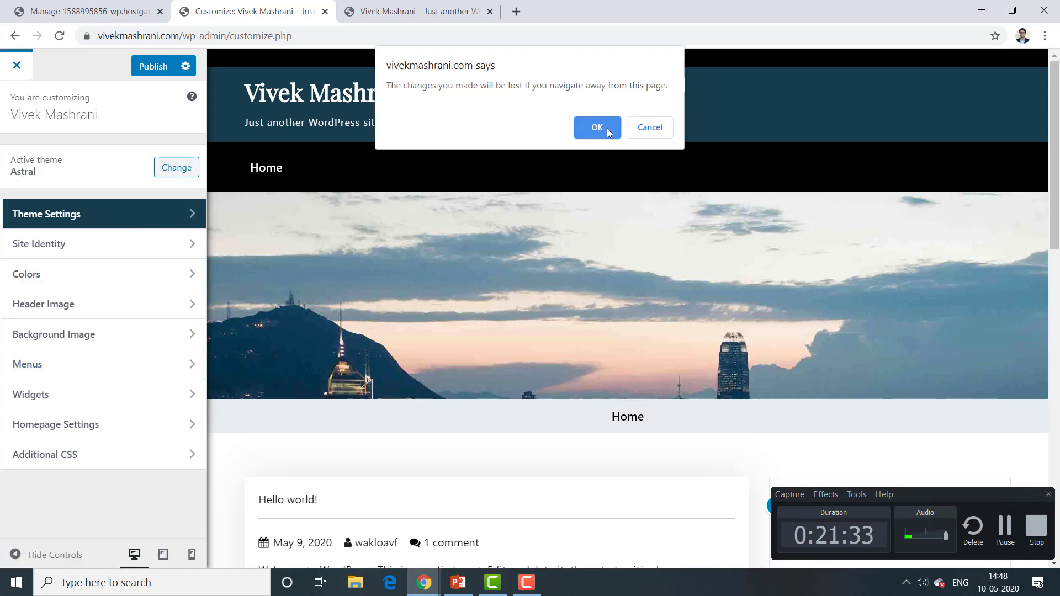
left_click(657, 133)
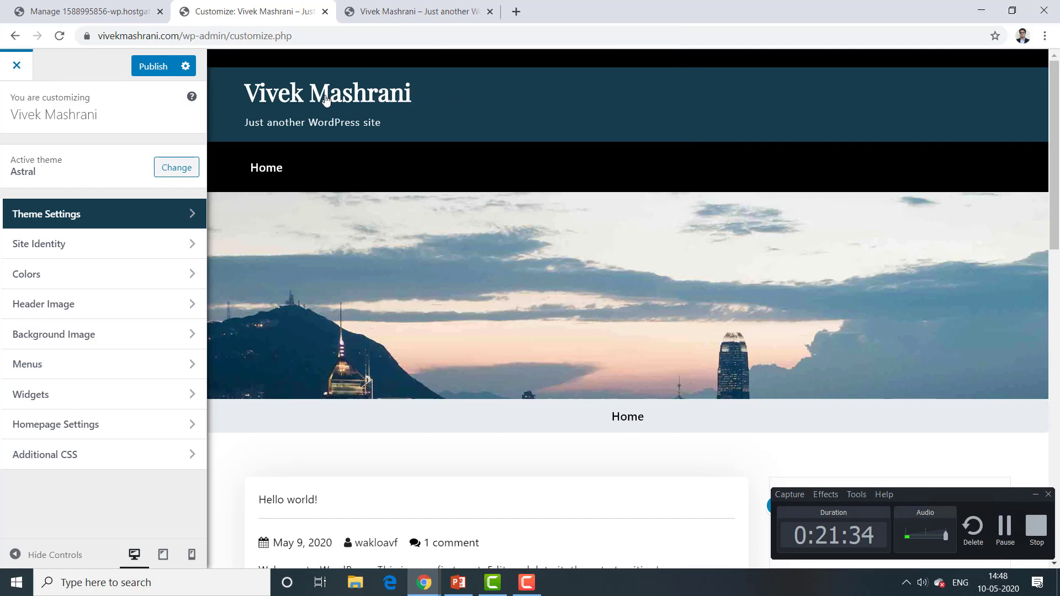
left_click(149, 66)
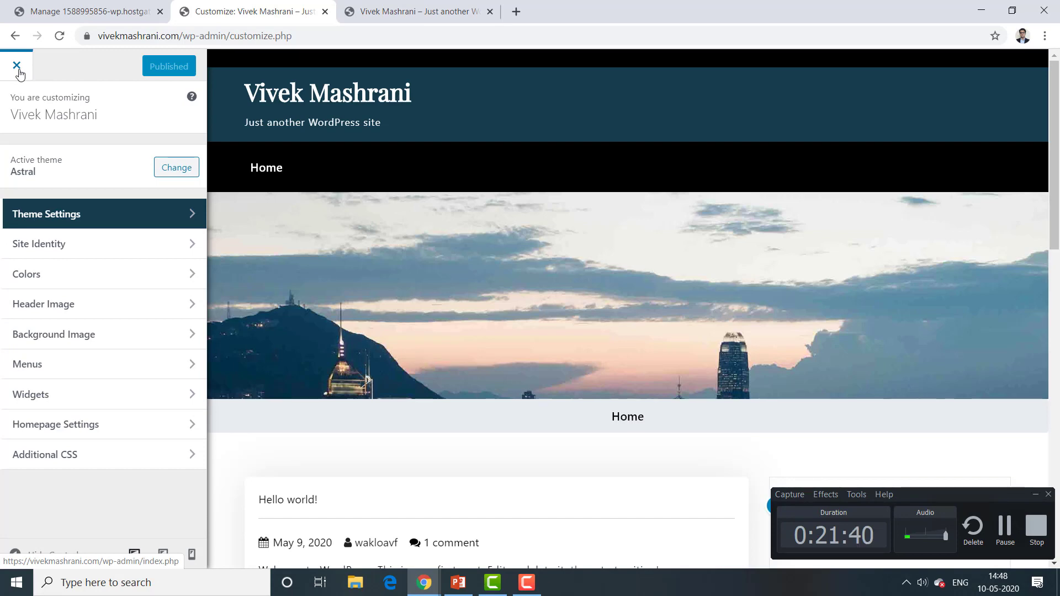
Step: Close the Customizer, start 'Write your first blog post', and page through the welcome guide
left_click(19, 69)
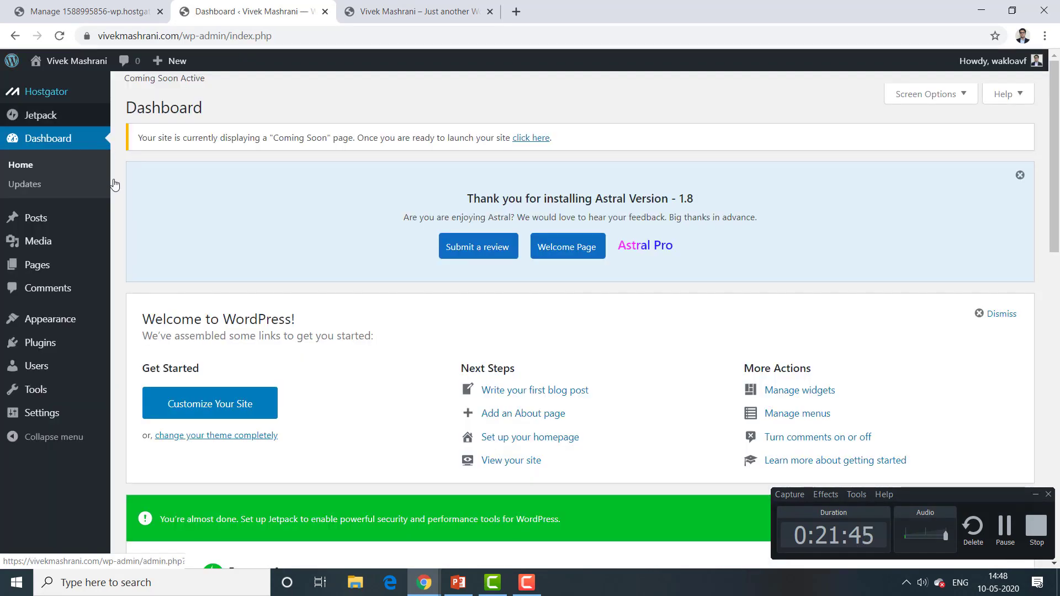
left_click(524, 392)
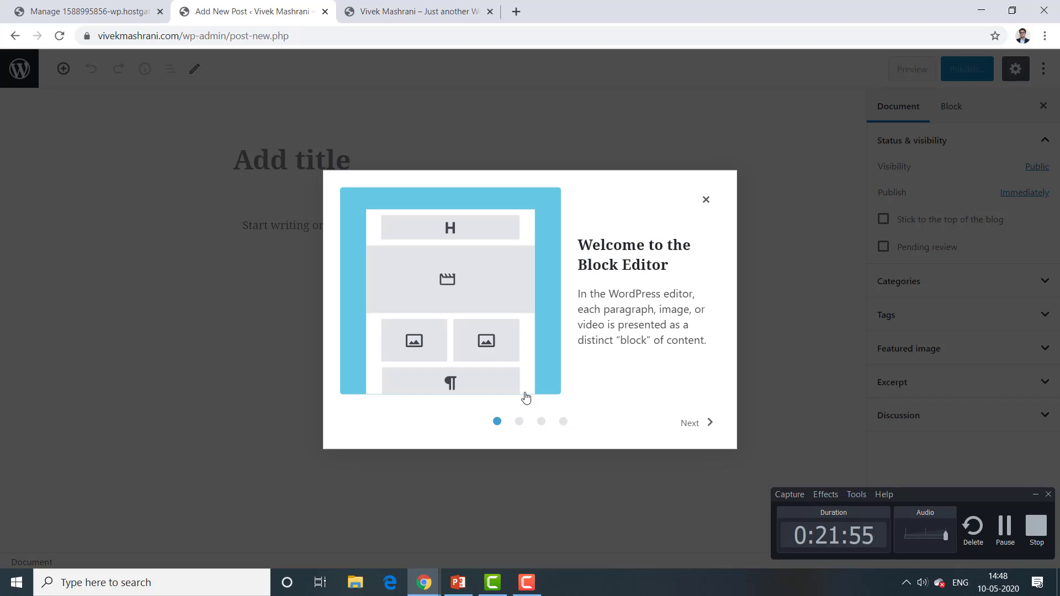
left_click(690, 425)
left_click(690, 425)
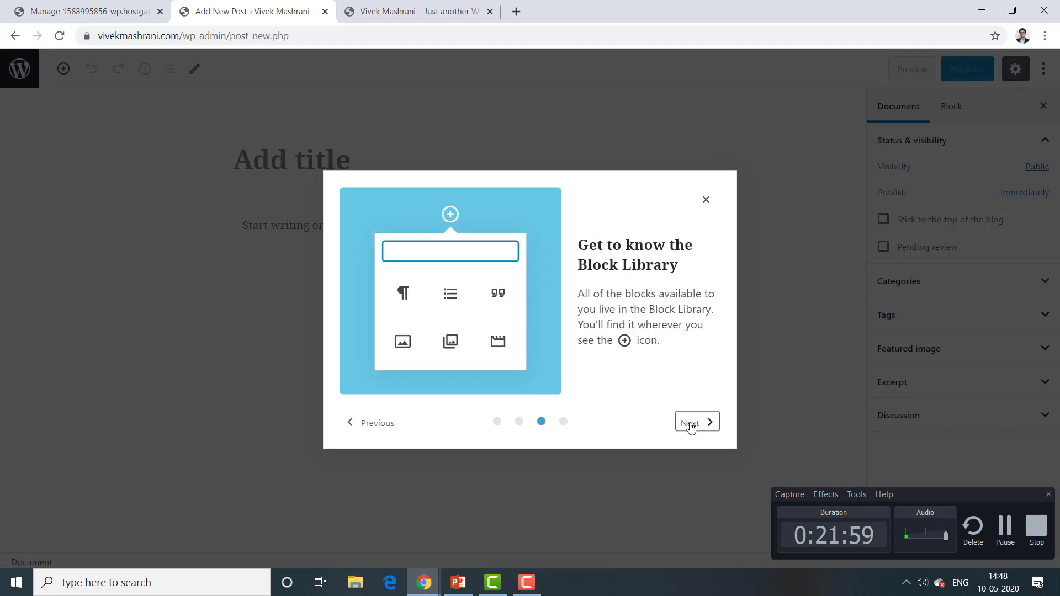
left_click(690, 423)
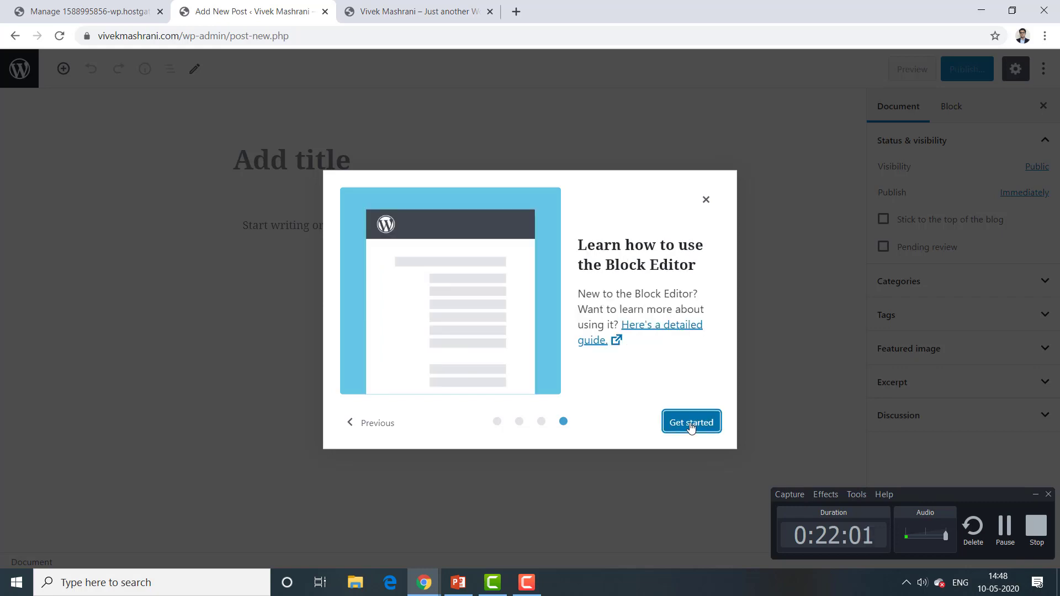
left_click(690, 424)
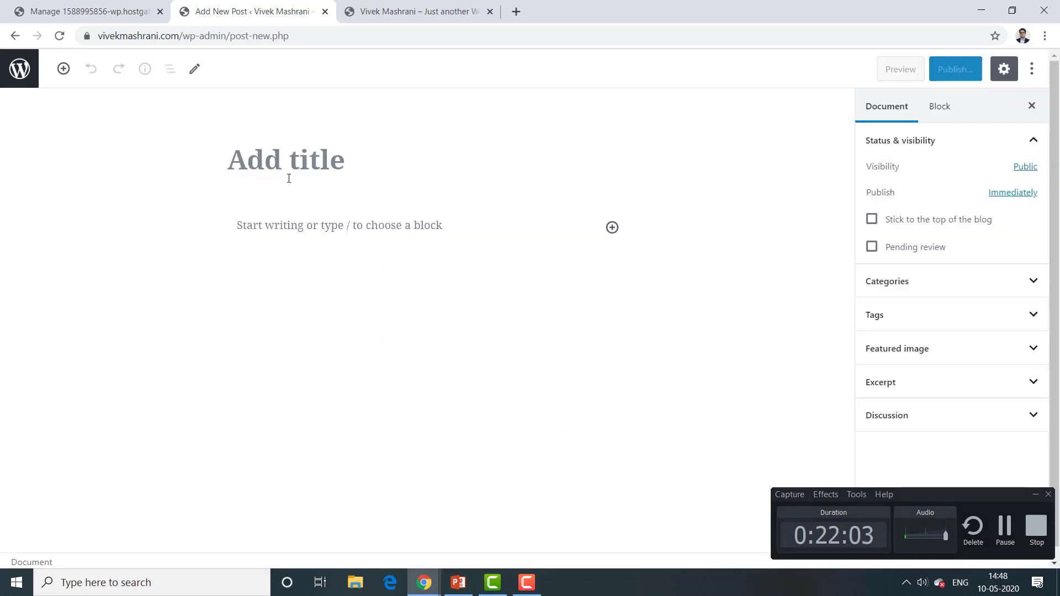
left_click(338, 168)
Step: Title the post 'This is my first post' and add the paragraph 'This is for demo purpose of this website.'
type("THis")
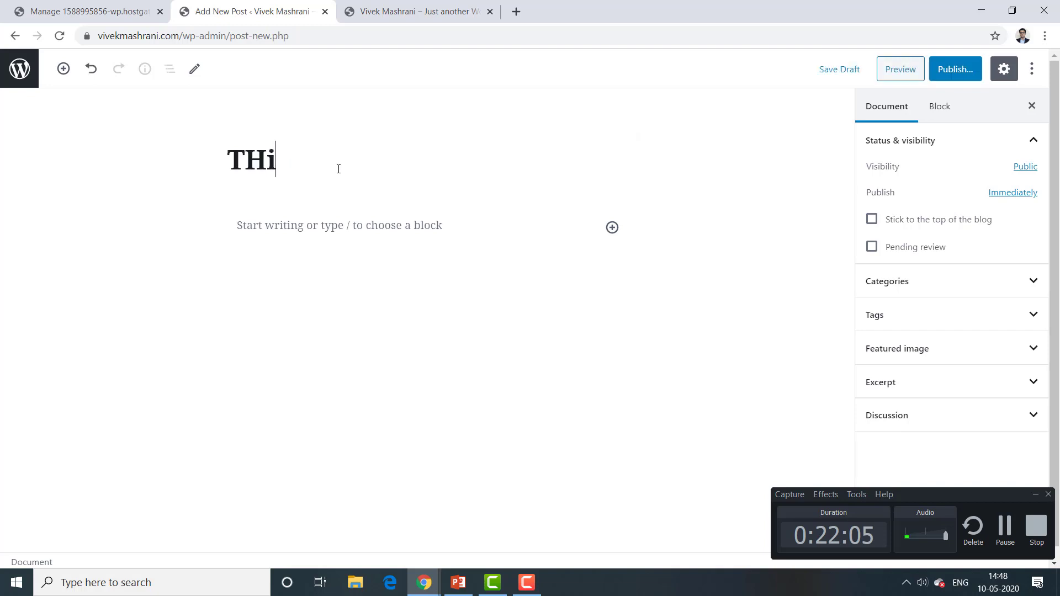
key("BackSpace")
key("BackSpace")
key("BackSpace")
type("his is my first ")
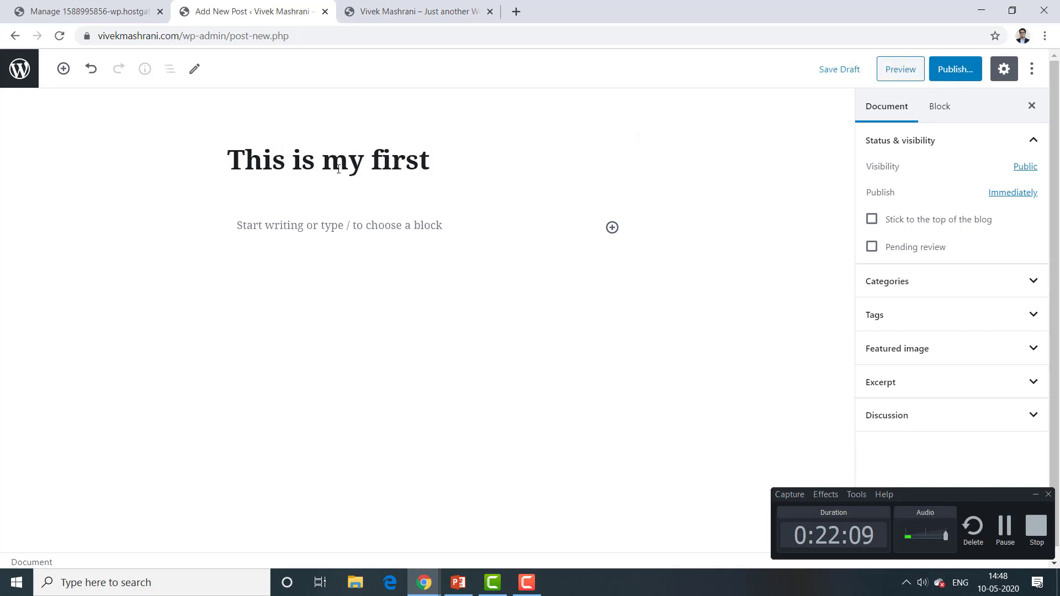
type("post")
left_click(312, 227)
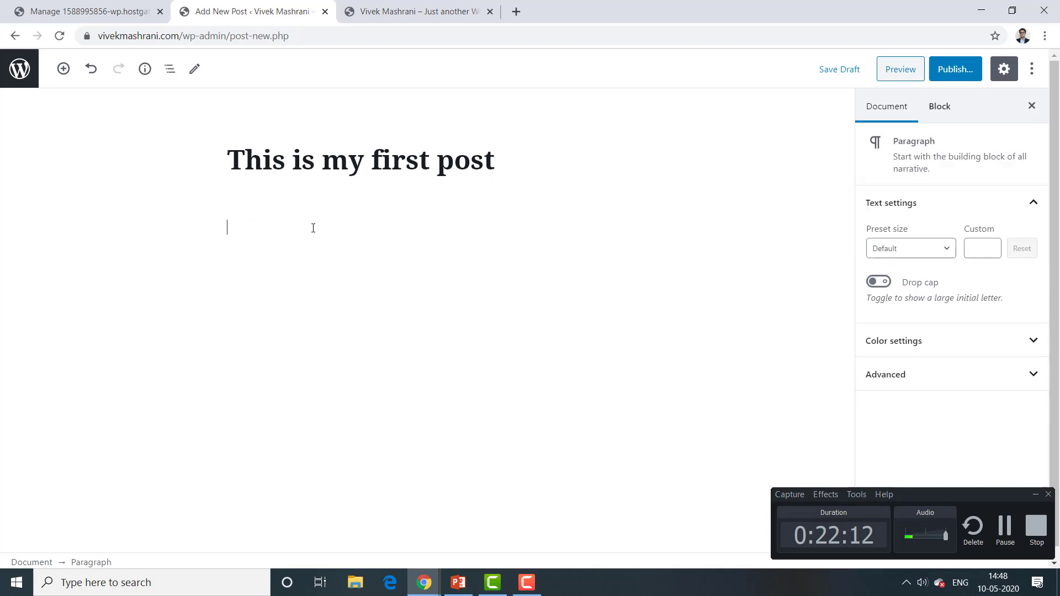
type("THis is")
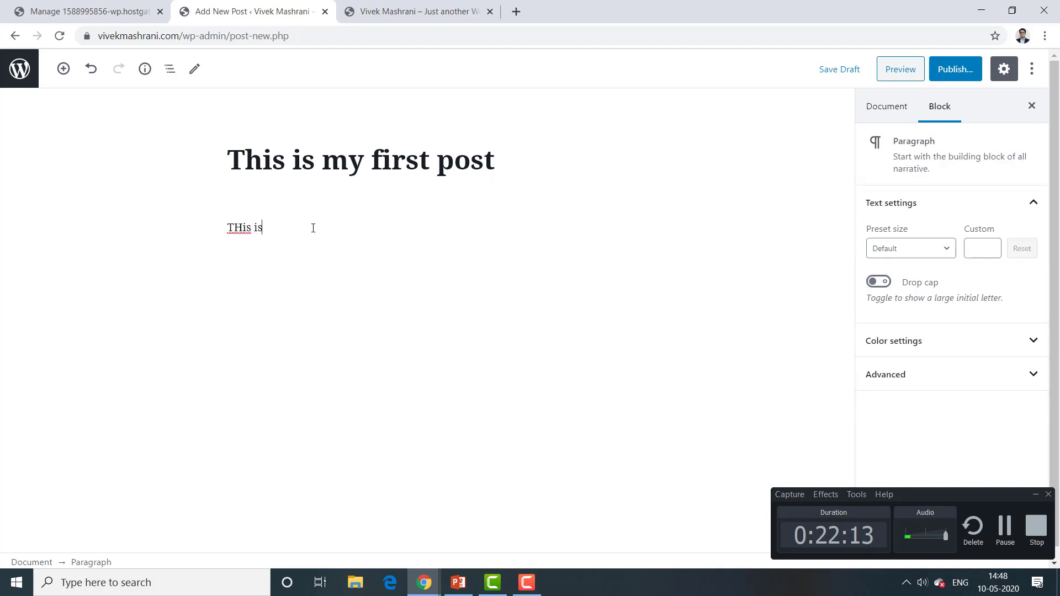
key("BackSpace")
key("BackSpace")
type("hhis is for demo")
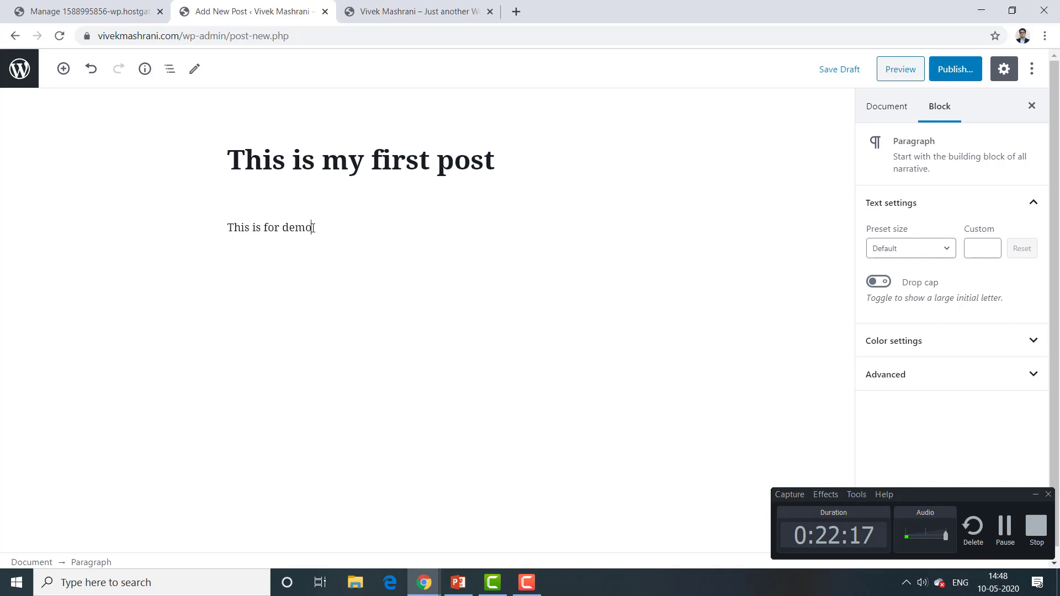
type("purpose of this websit")
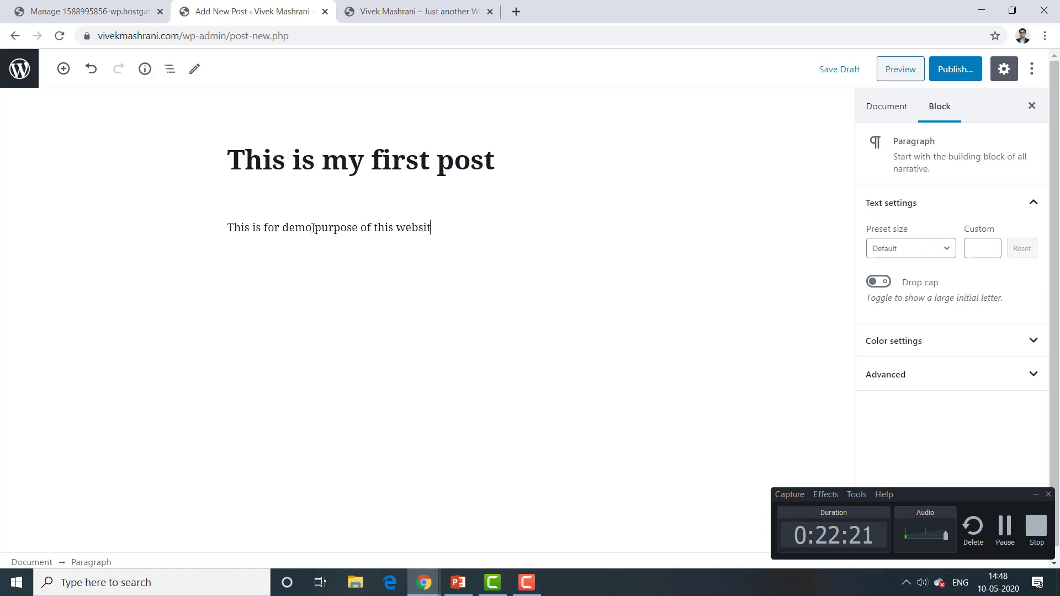
type("e.")
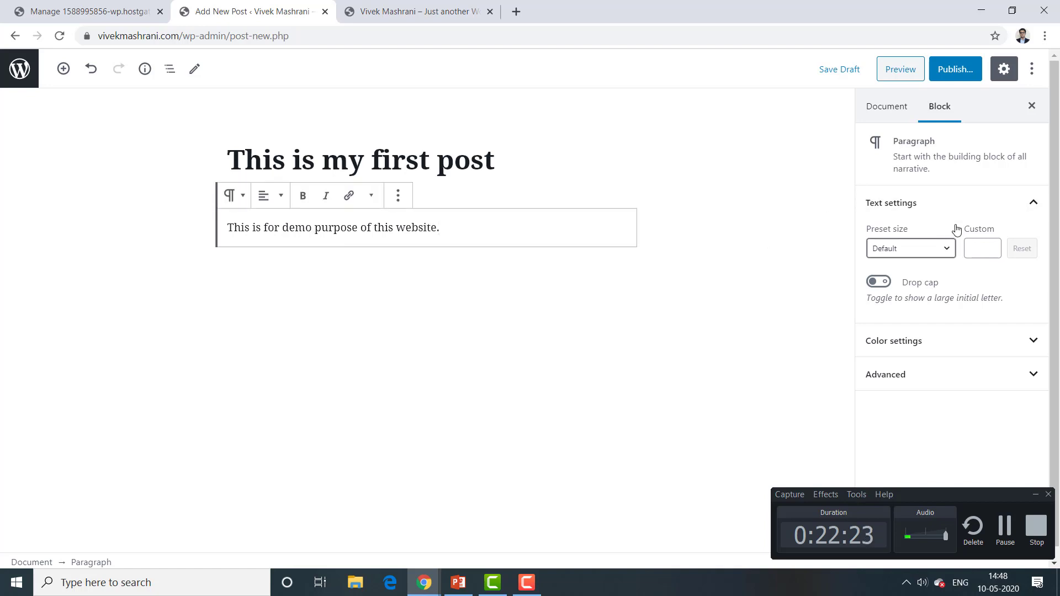
left_click(988, 348)
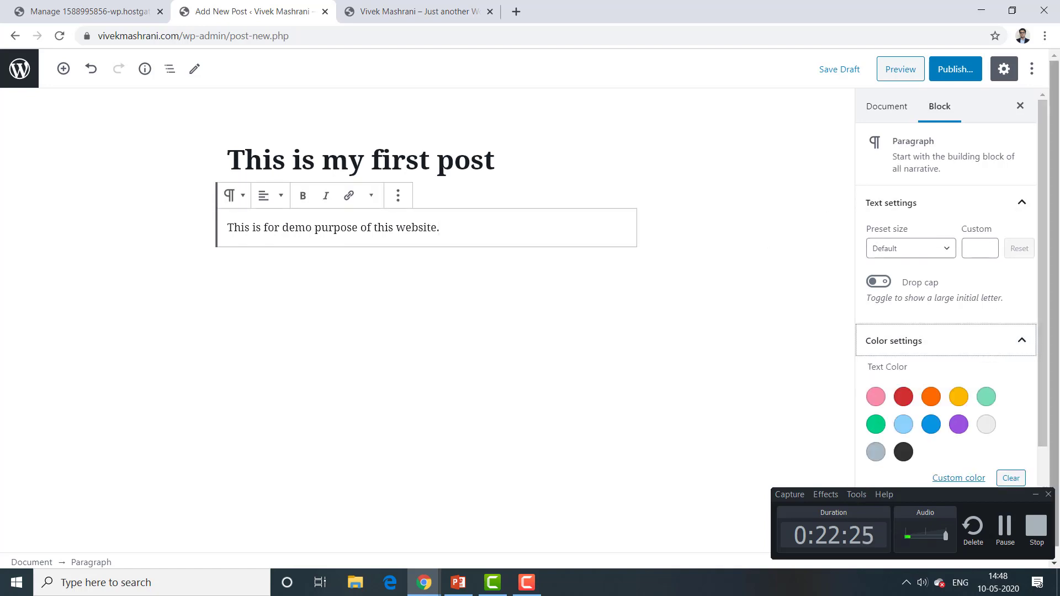
scroll(1050, 338, "down", 2)
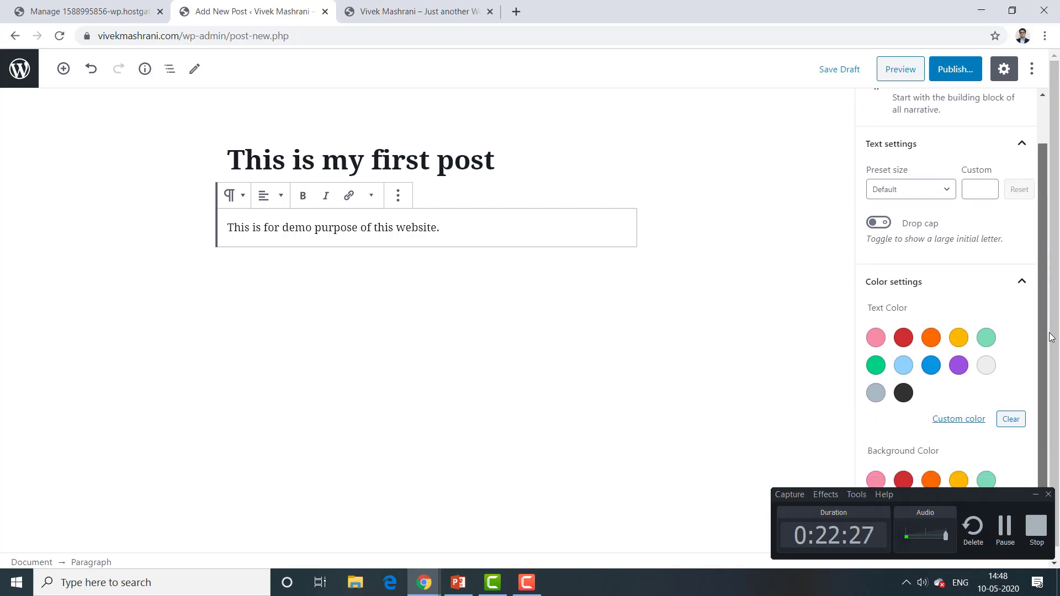
scroll(1050, 338, "down", 1)
scroll(974, 267, "up", 4)
left_click(938, 243)
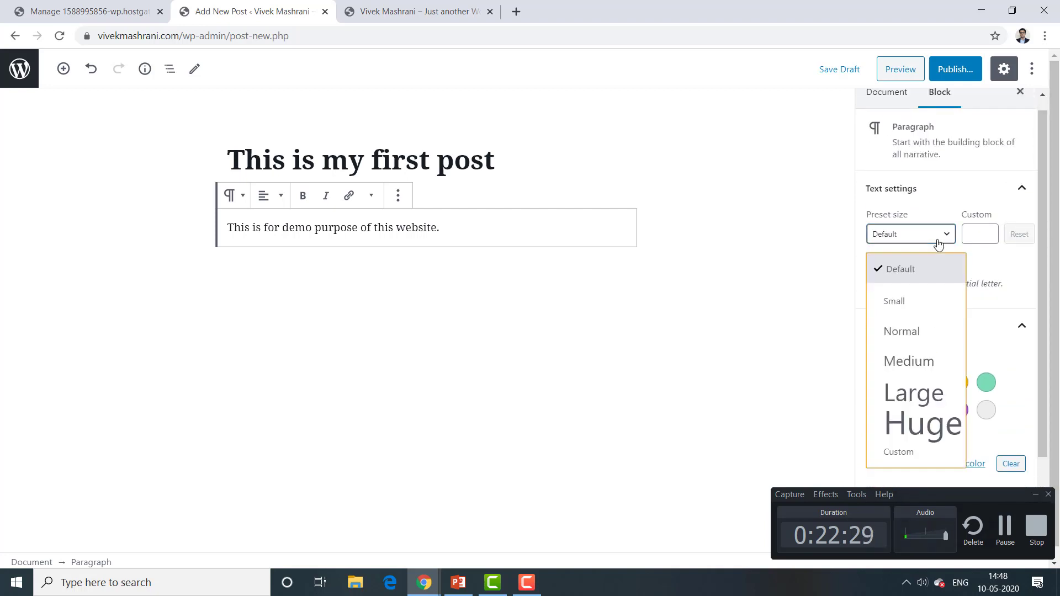
left_click(970, 236)
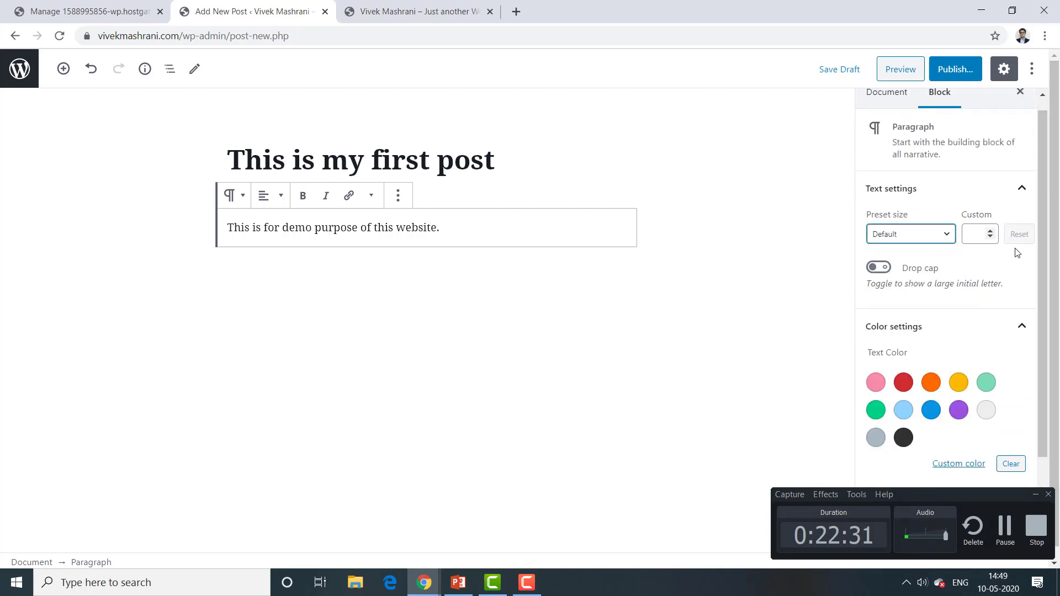
scroll(1049, 378, "down", 2)
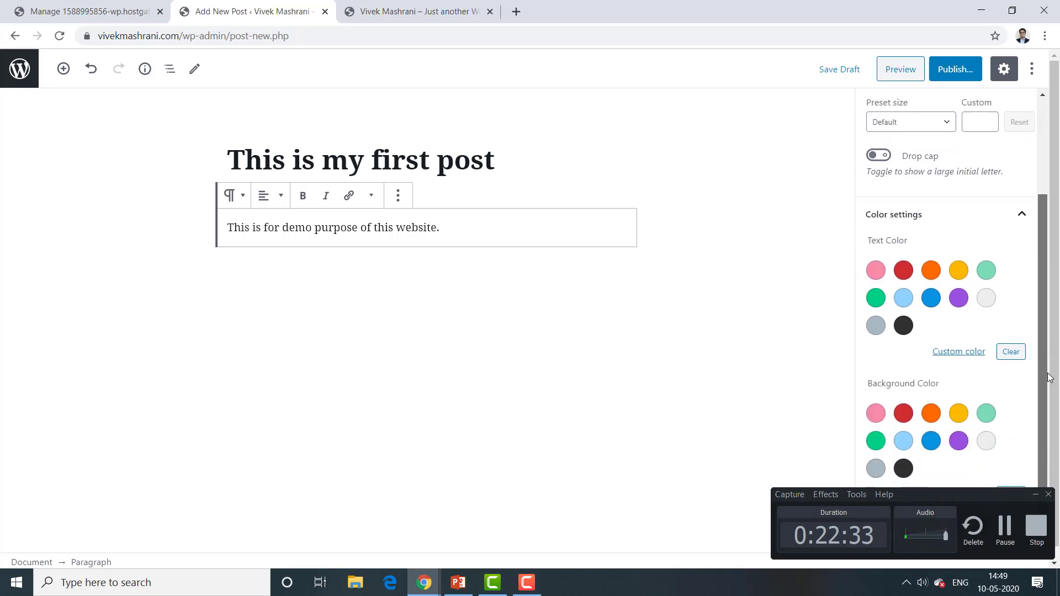
left_click(1022, 218)
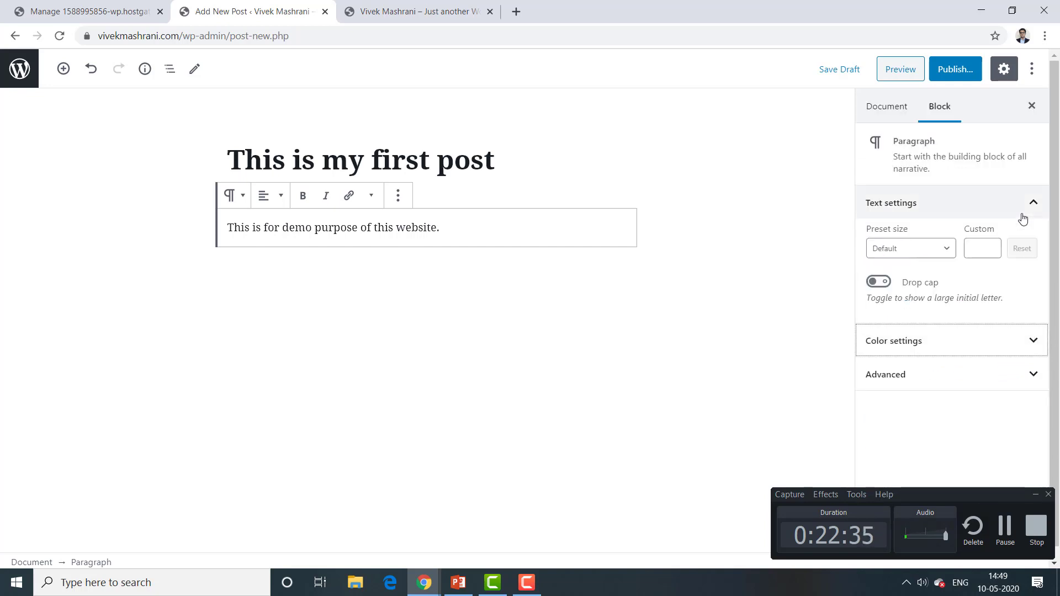
left_click(924, 385)
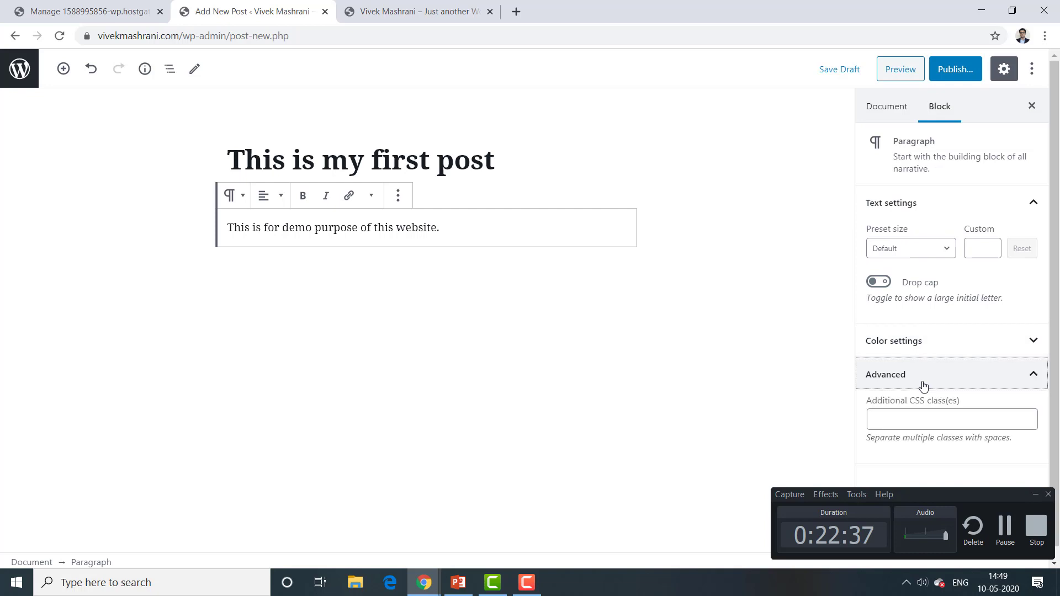
left_click(1032, 377)
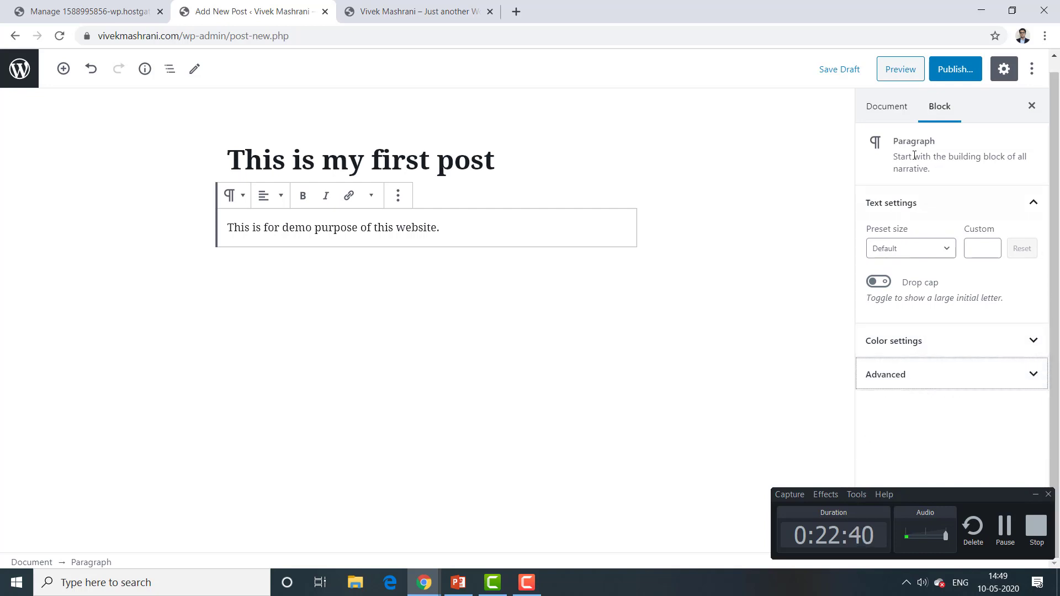
Step: Expand and collapse the Categories, Tags, Featured image and Excerpt panels, then close the sidebar
left_click(887, 106)
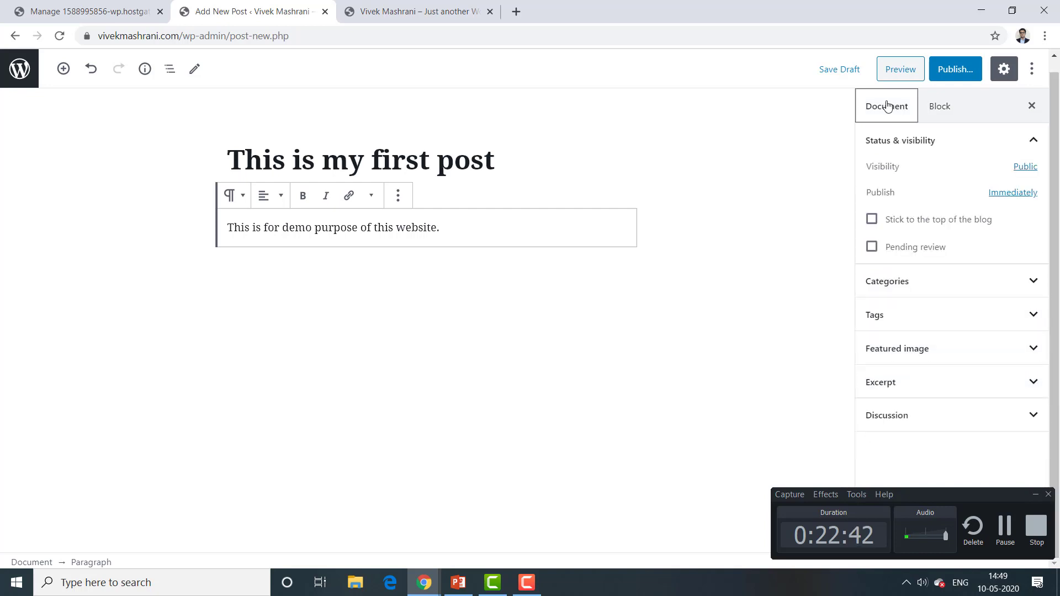
left_click(963, 282)
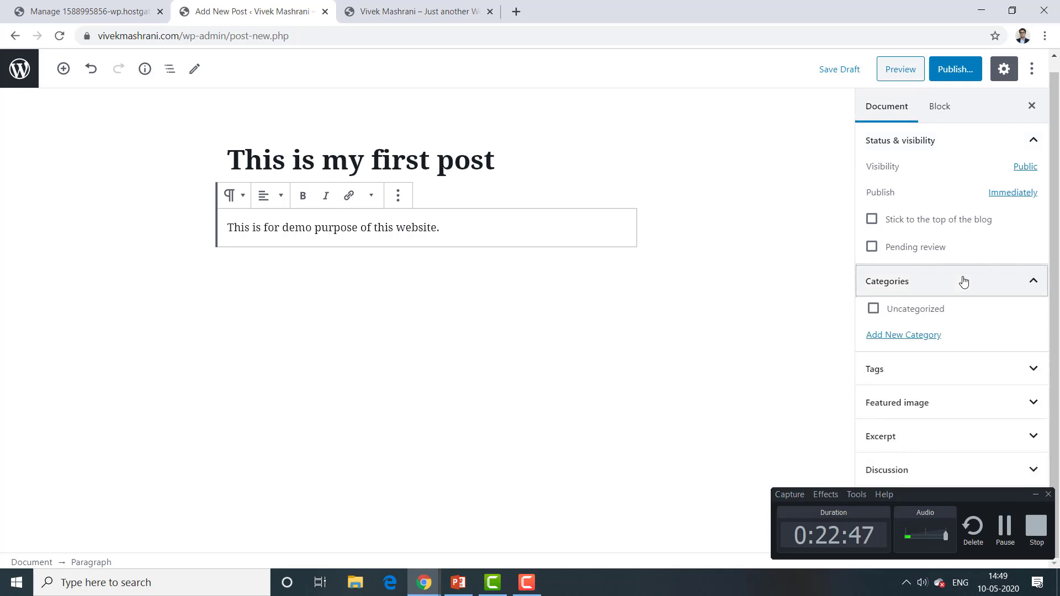
left_click(963, 282)
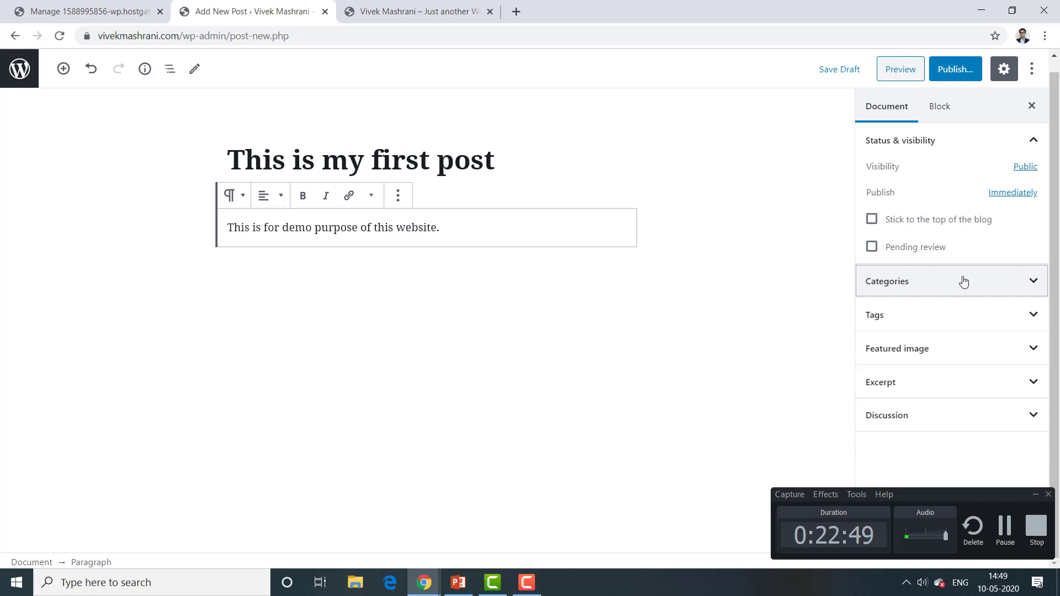
left_click(938, 313)
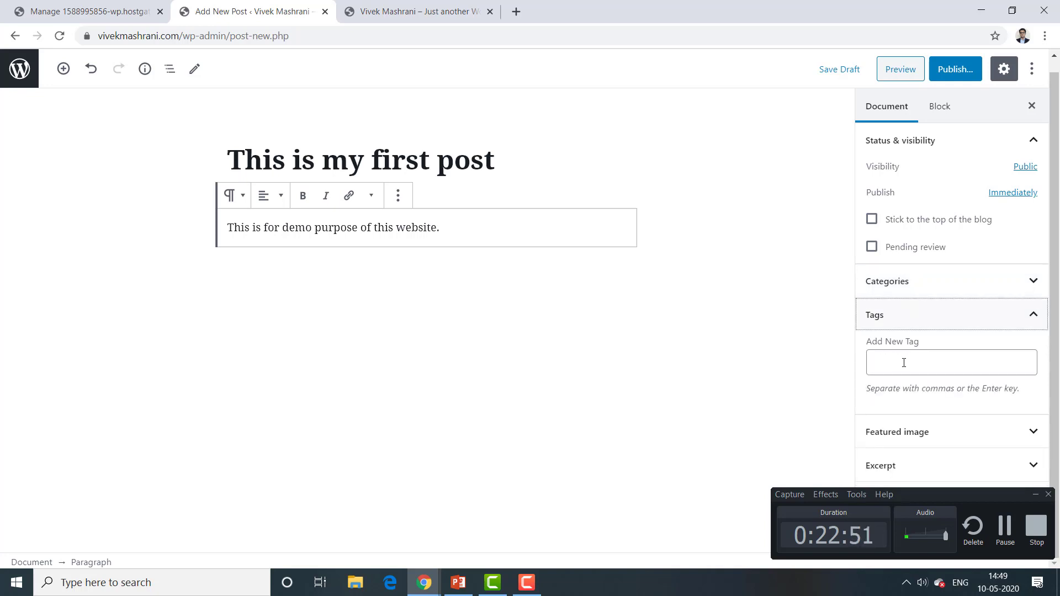
left_click(1029, 318)
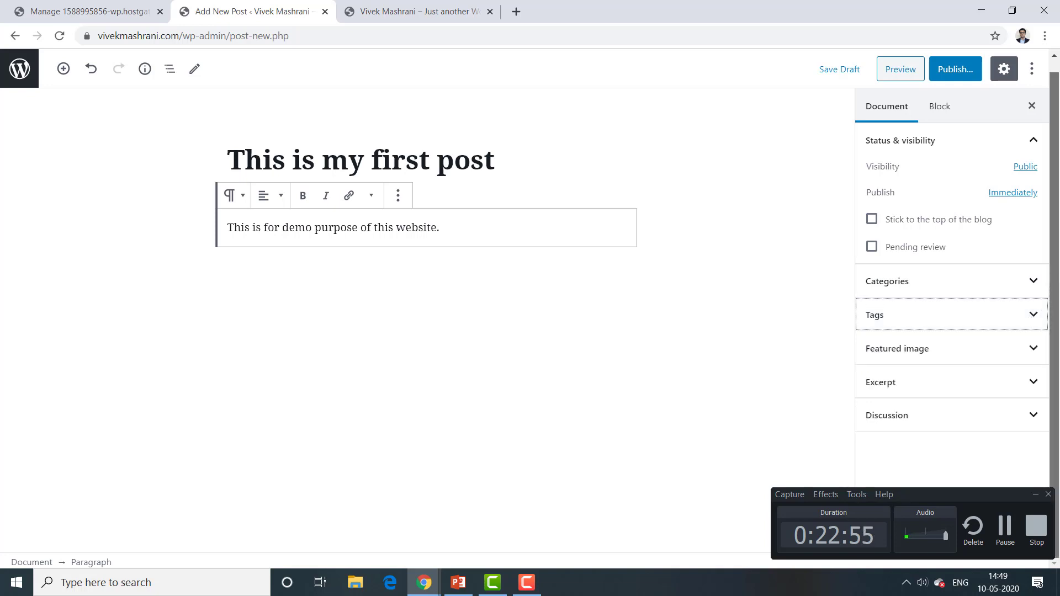
left_click(1000, 356)
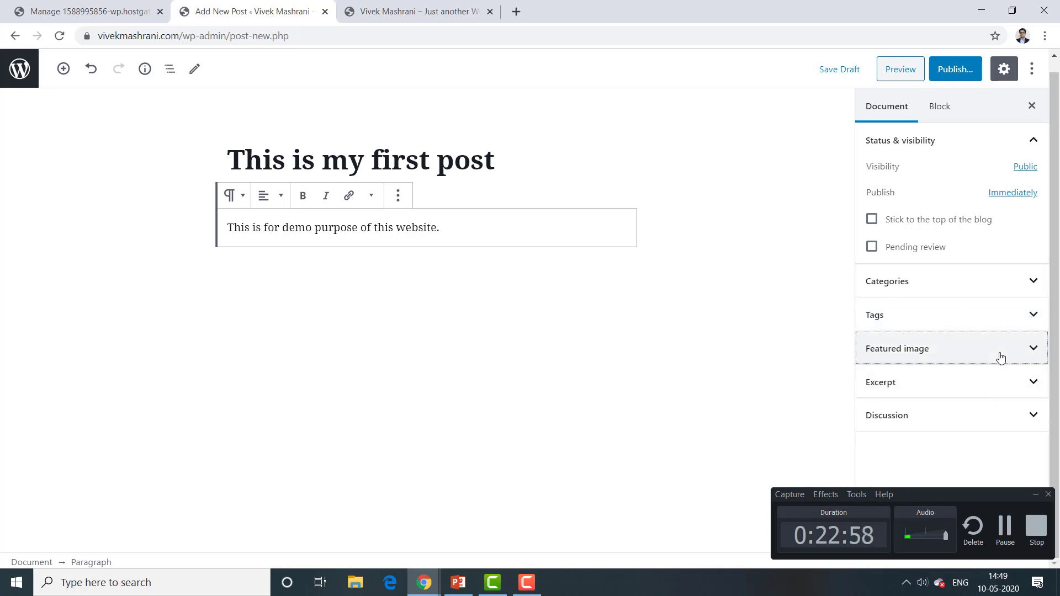
left_click(1030, 354)
left_click(1000, 395)
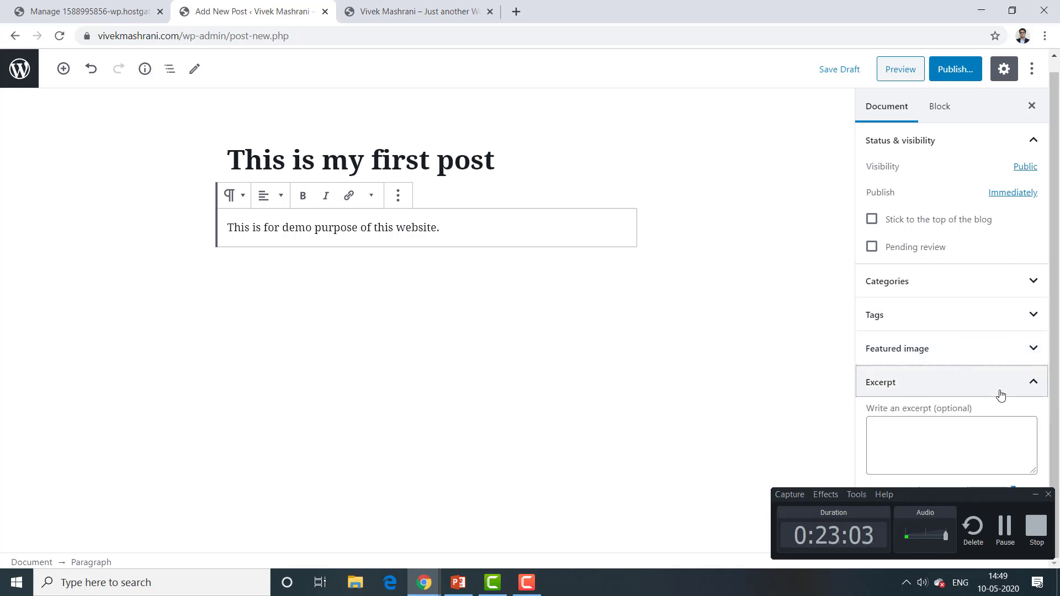
left_click(1001, 394)
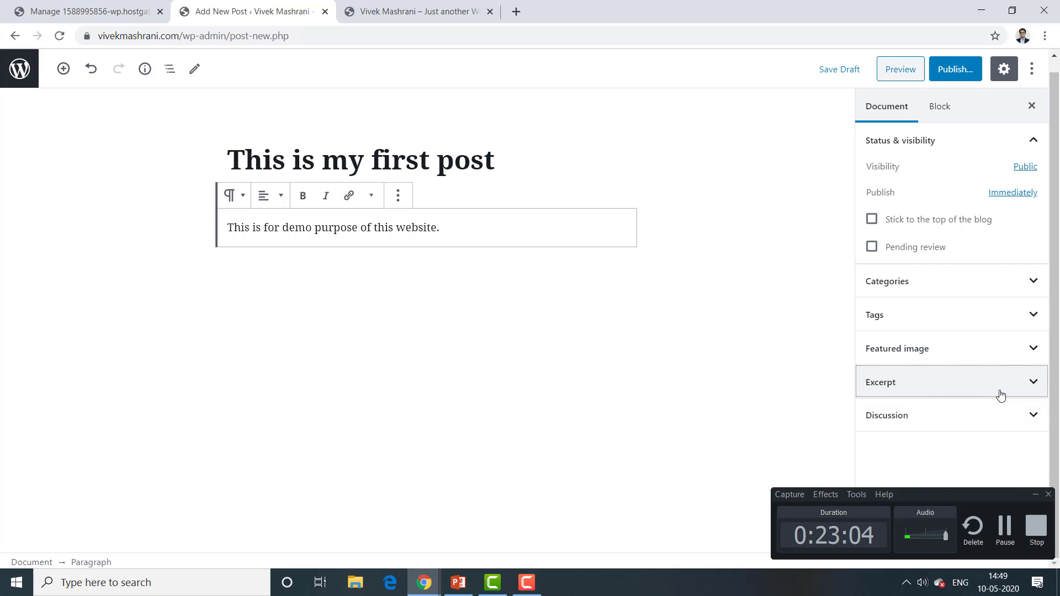
left_click(1031, 106)
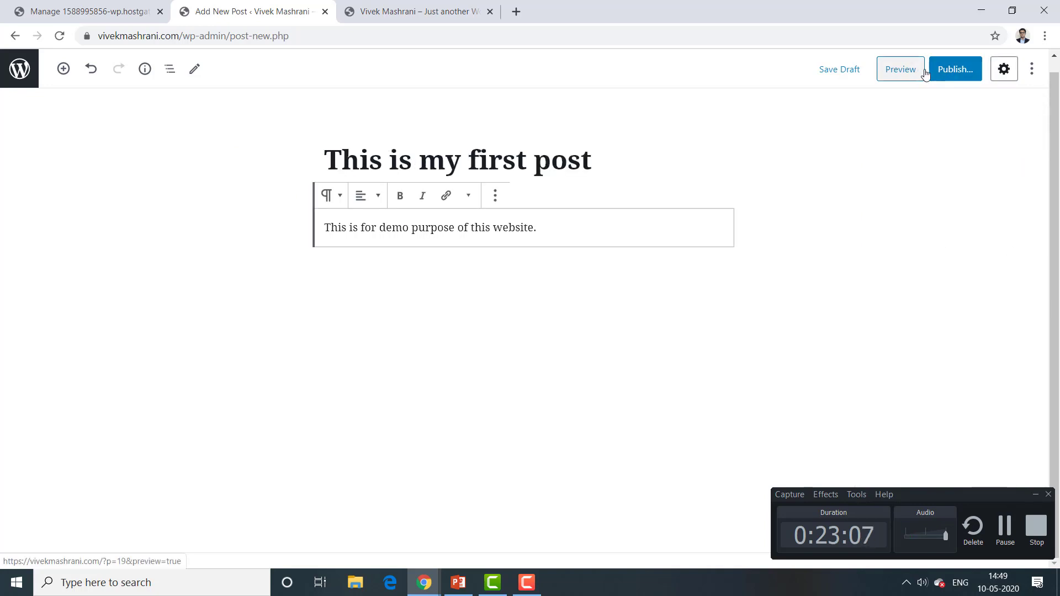
Step: Preview the post in a new tab, scroll through it, then close the preview tab
left_click(895, 71)
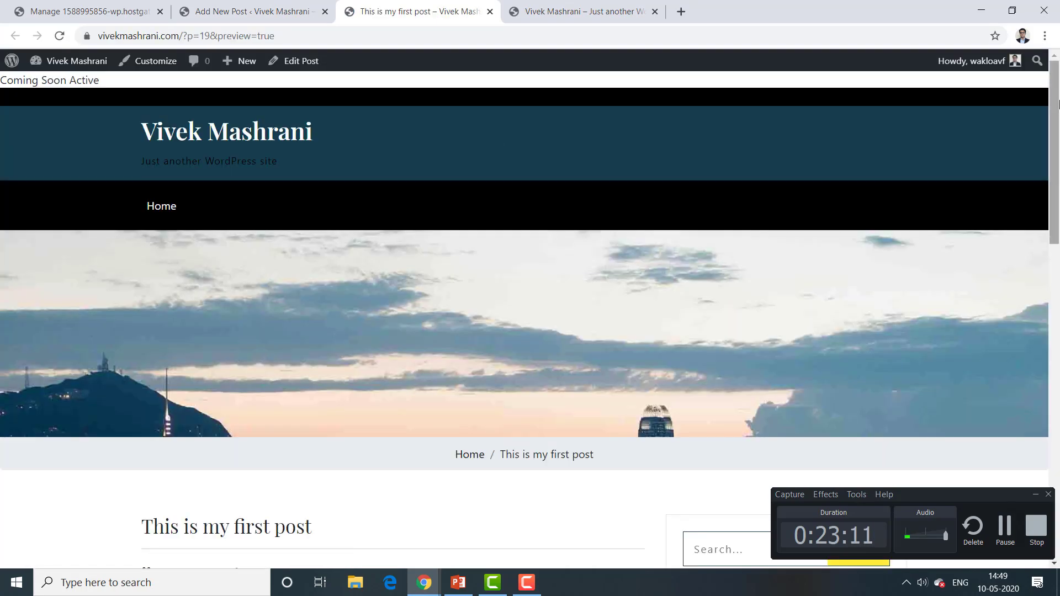
mouse_move(1059, 104)
left_mouse_down()
mouse_move(1059, 238)
mouse_move(1059, 91)
left_mouse_up()
left_click(489, 12)
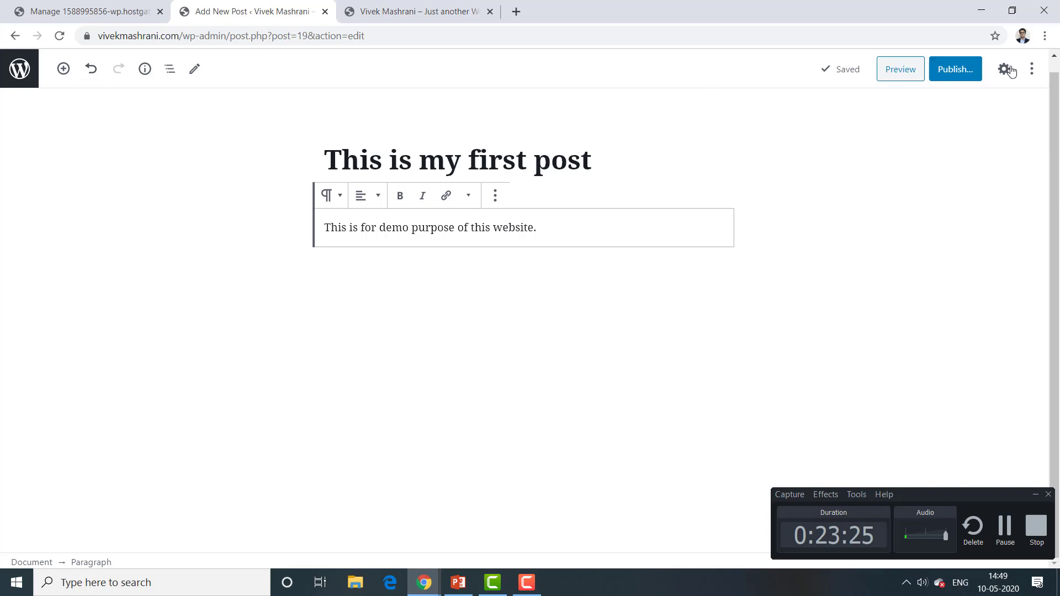
Step: In the pre-publish panel, review the post's visibility and publish date settings
left_click(959, 76)
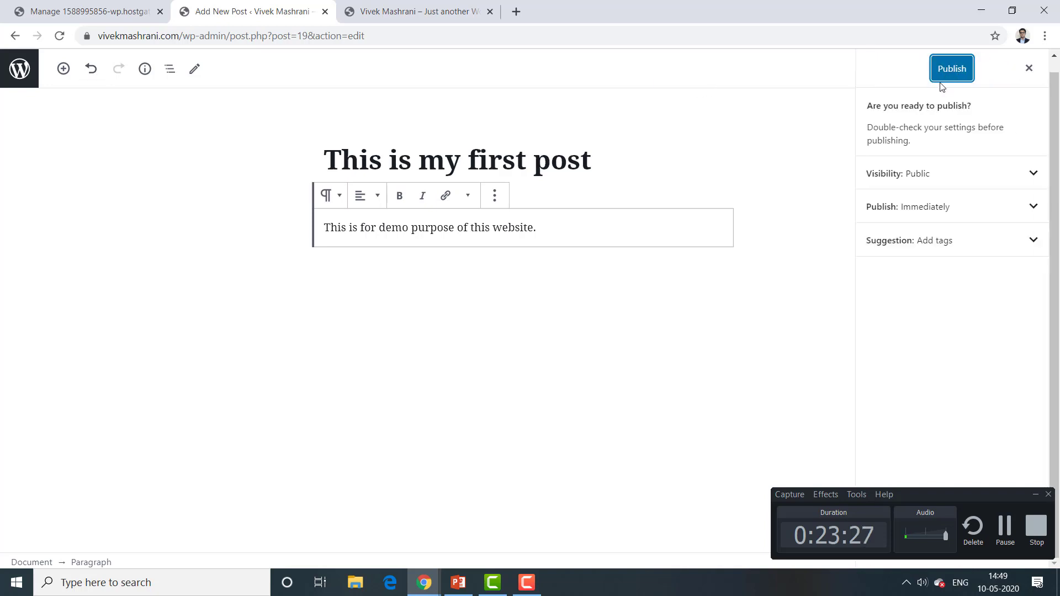
left_click(989, 181)
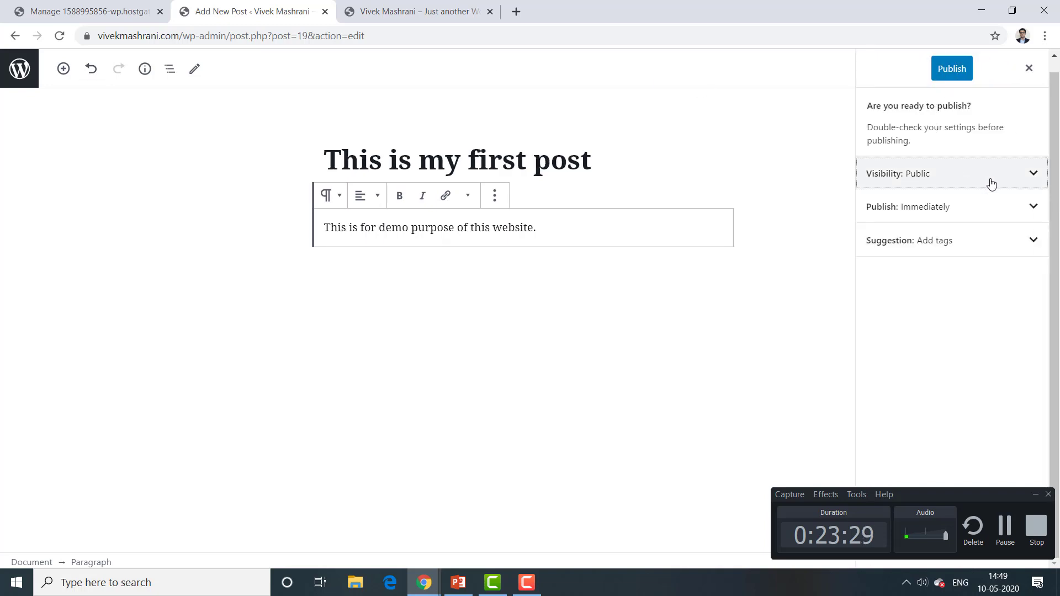
left_click(991, 183)
left_click(991, 183)
left_click(991, 184)
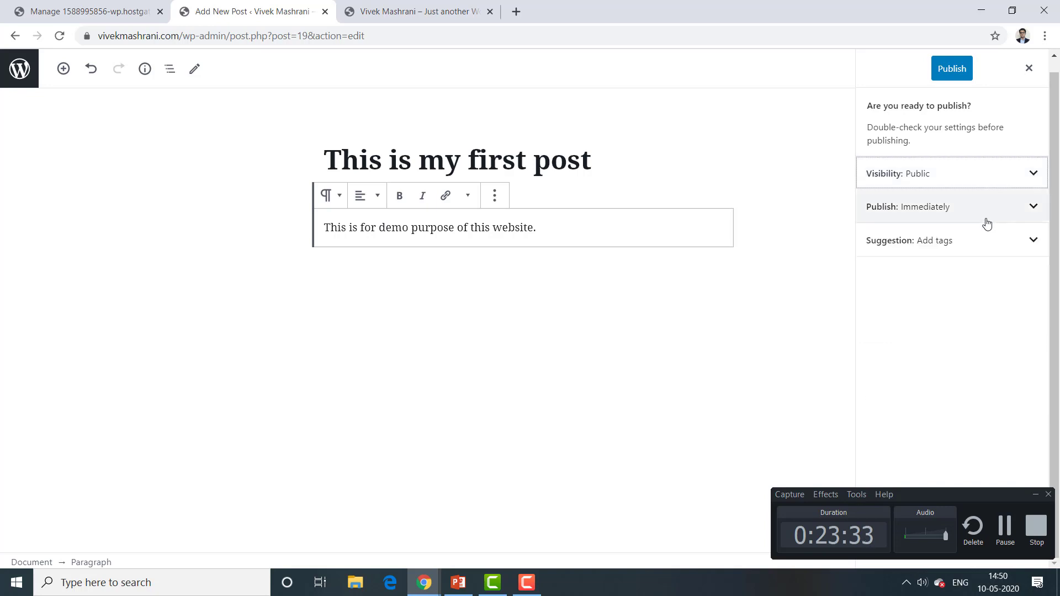
left_click(987, 221)
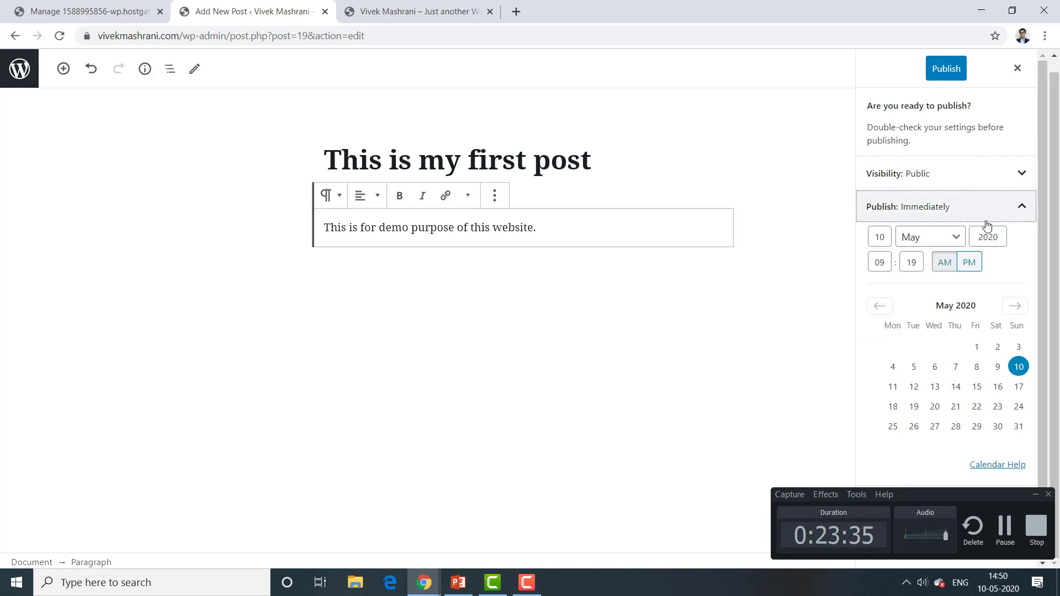
left_click(987, 220)
left_click(987, 223)
left_click(987, 224)
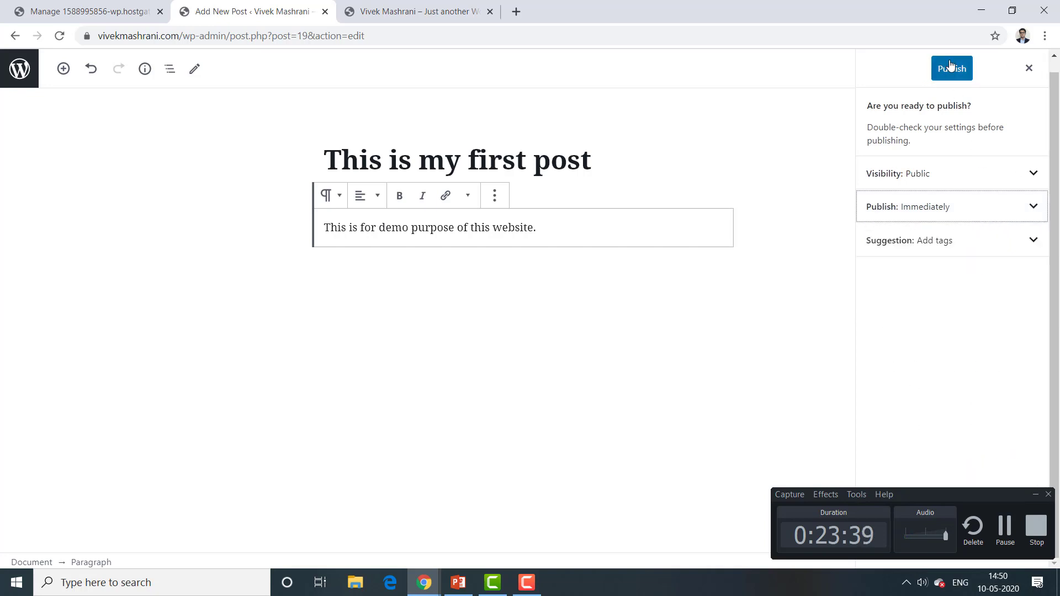
Step: Publish 'This is my first post' and dismiss the Published confirmation panel
left_click(952, 79)
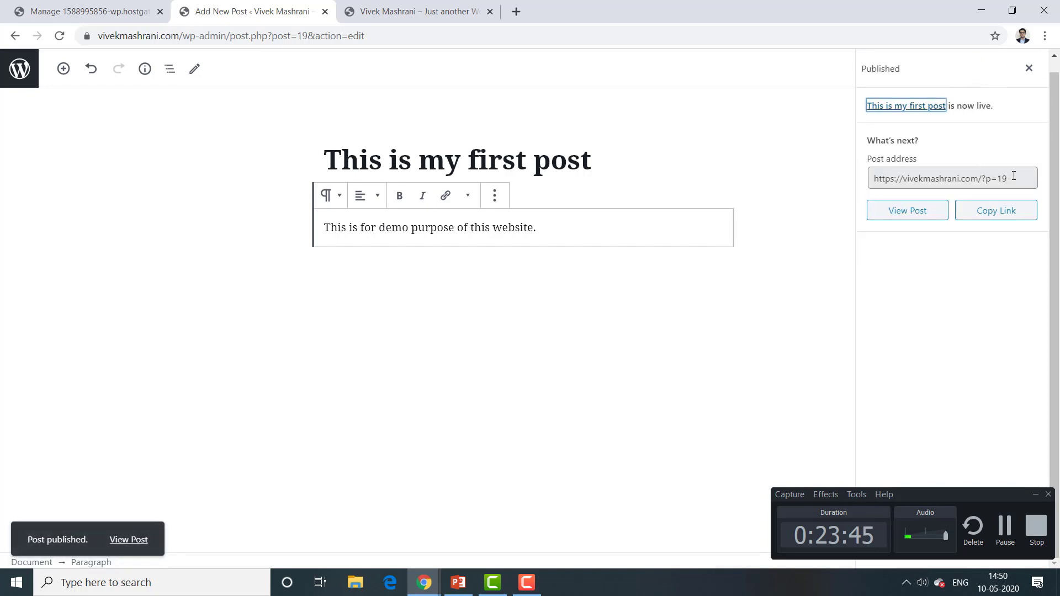
left_click(1014, 176)
left_click(1008, 175)
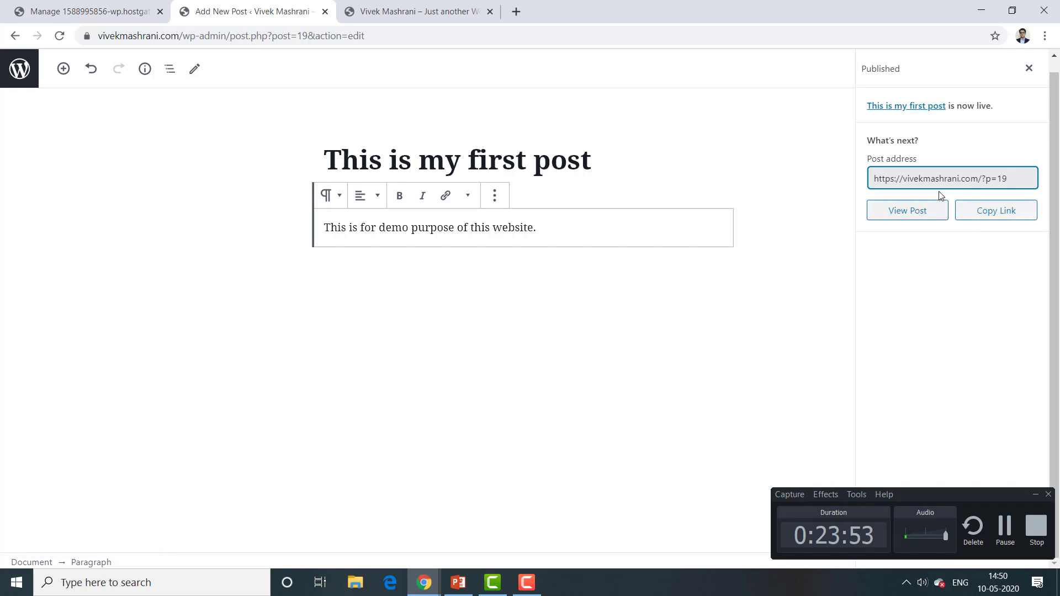
left_click(1029, 68)
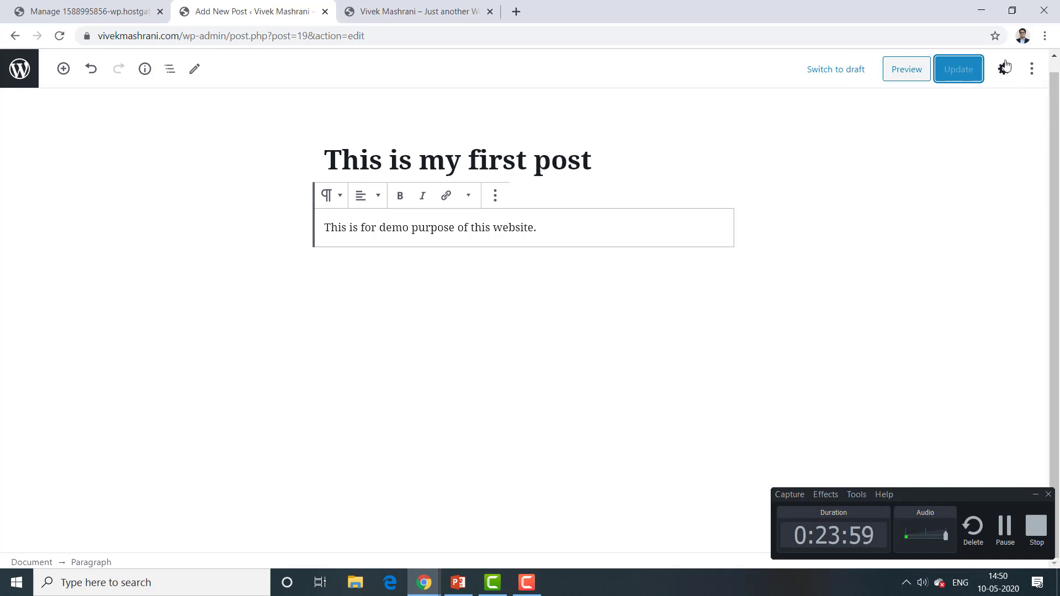
Step: Undo the last title edit and leave the post editor without saving, returning to All Posts
left_click(1003, 69)
left_click(630, 144)
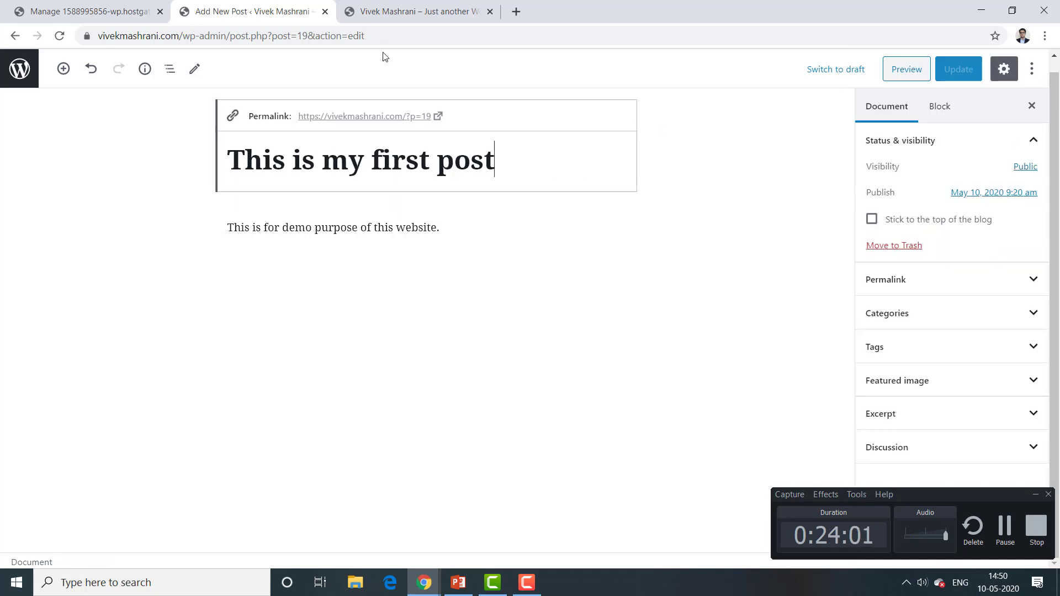
left_click(91, 68)
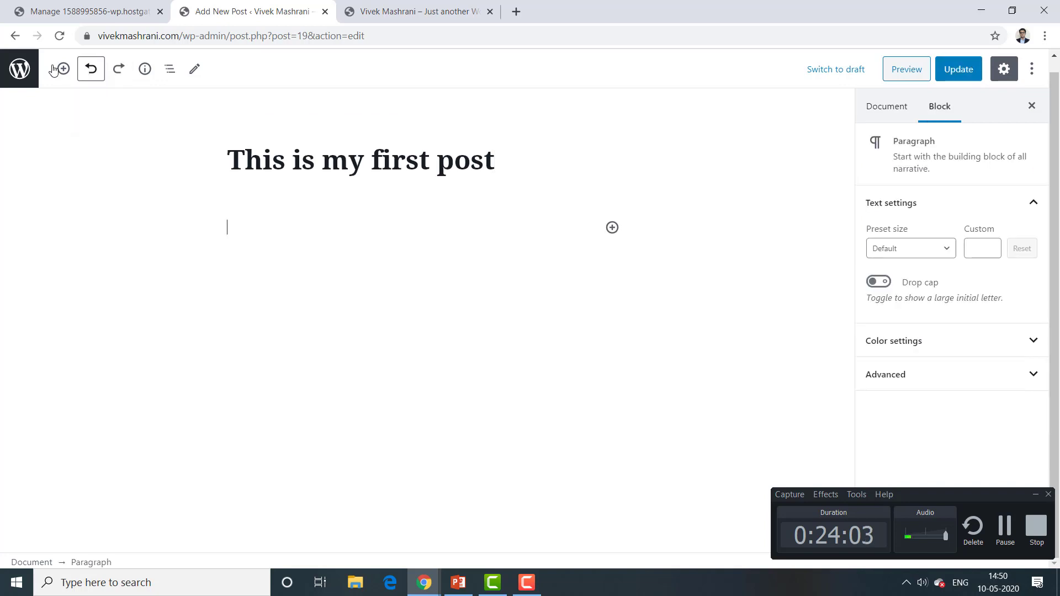
left_click(20, 68)
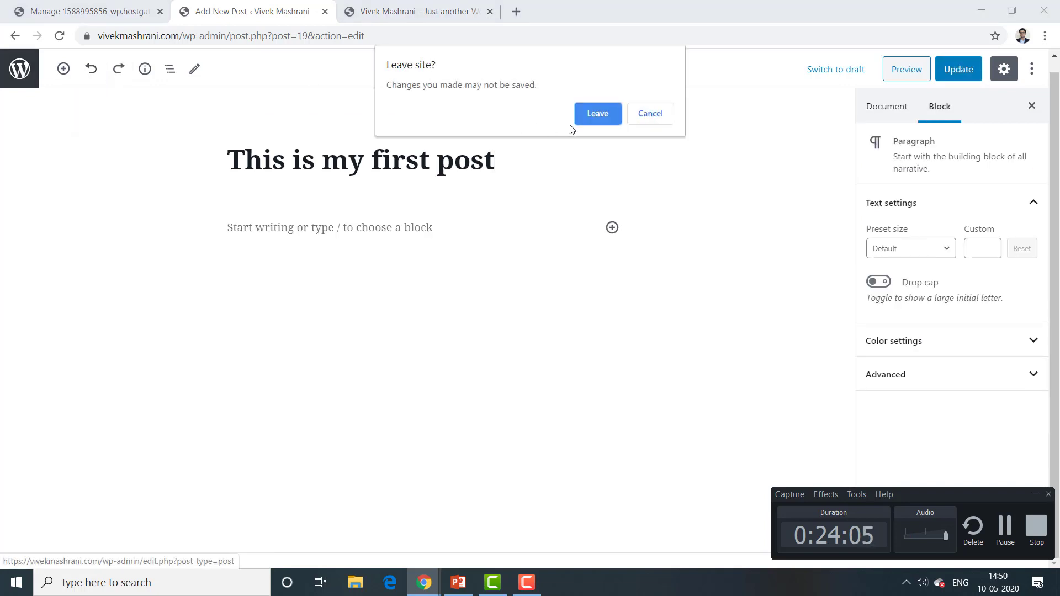
left_click(594, 117)
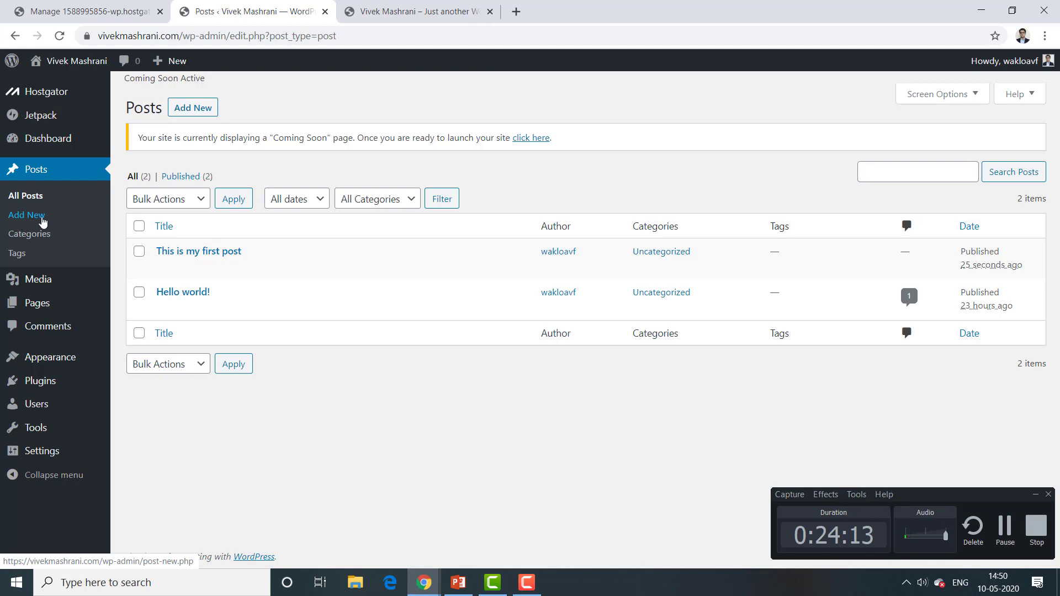
Step: From the All Posts list, create a new blank page with Pages > Add New
left_click(142, 254)
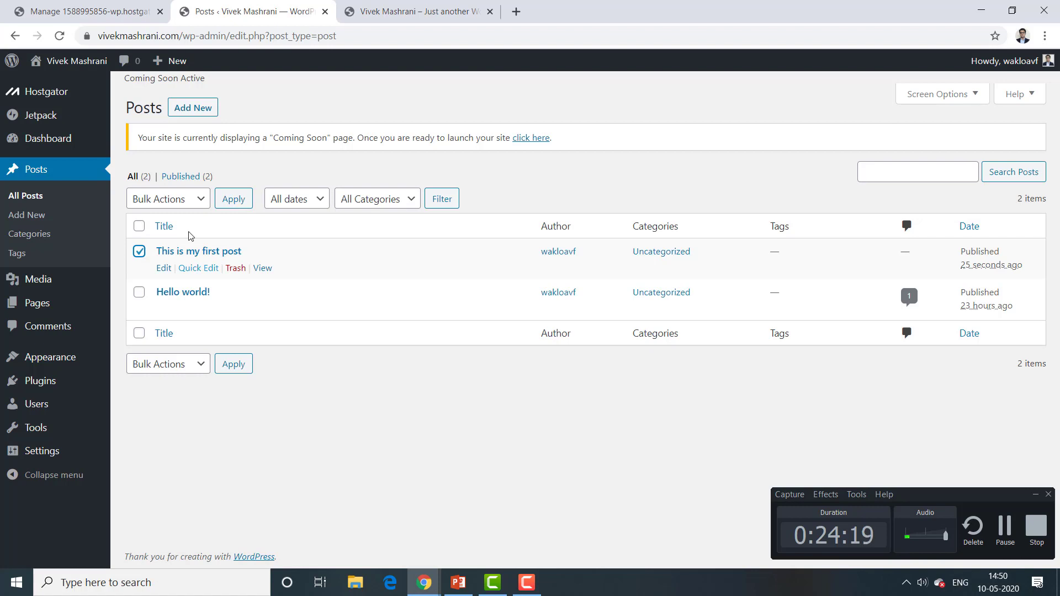
mouse_move(49, 306)
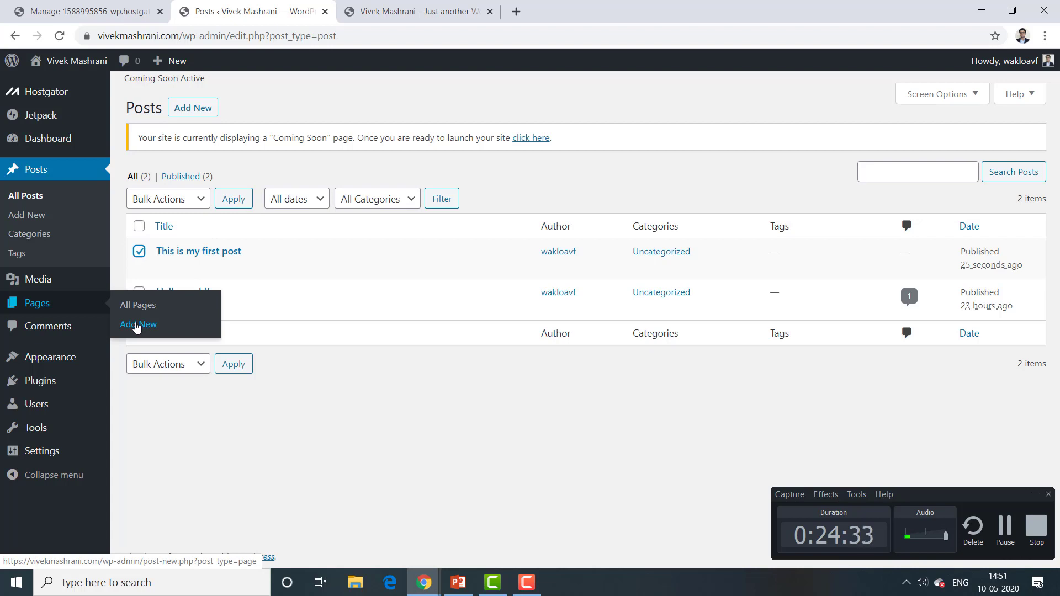
left_click(137, 326)
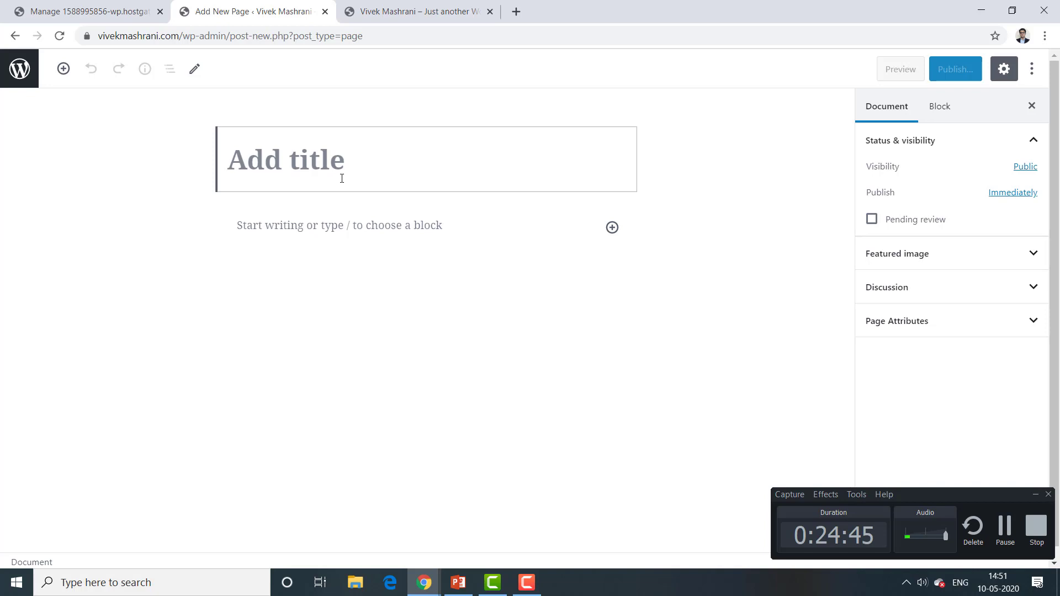
Step: Title the page 'Resources' and add the paragraph 'This page contains videos and other resources.'
type("Resources")
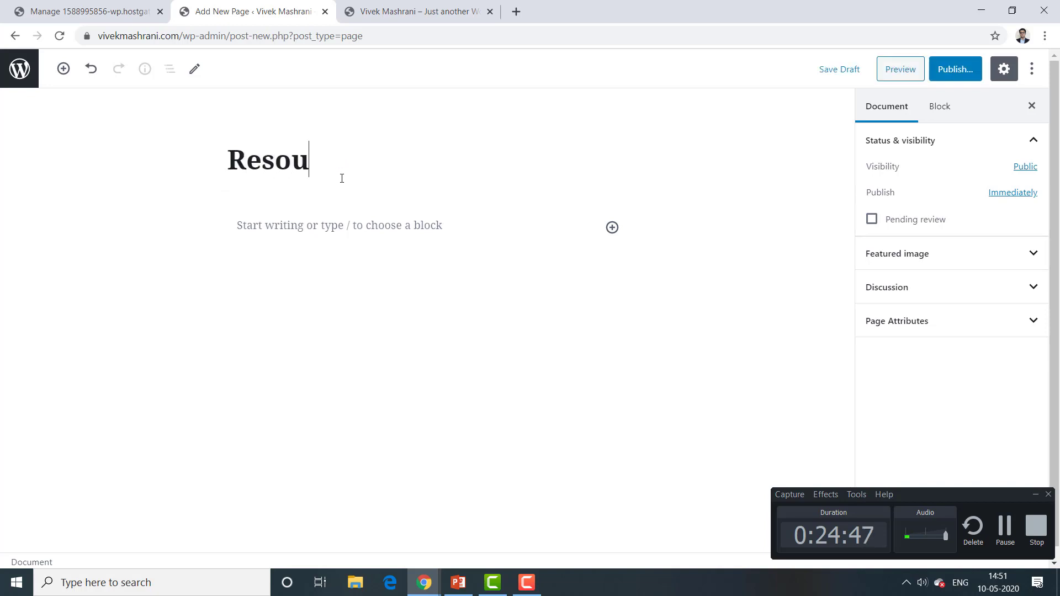
left_click(455, 230)
type("THis")
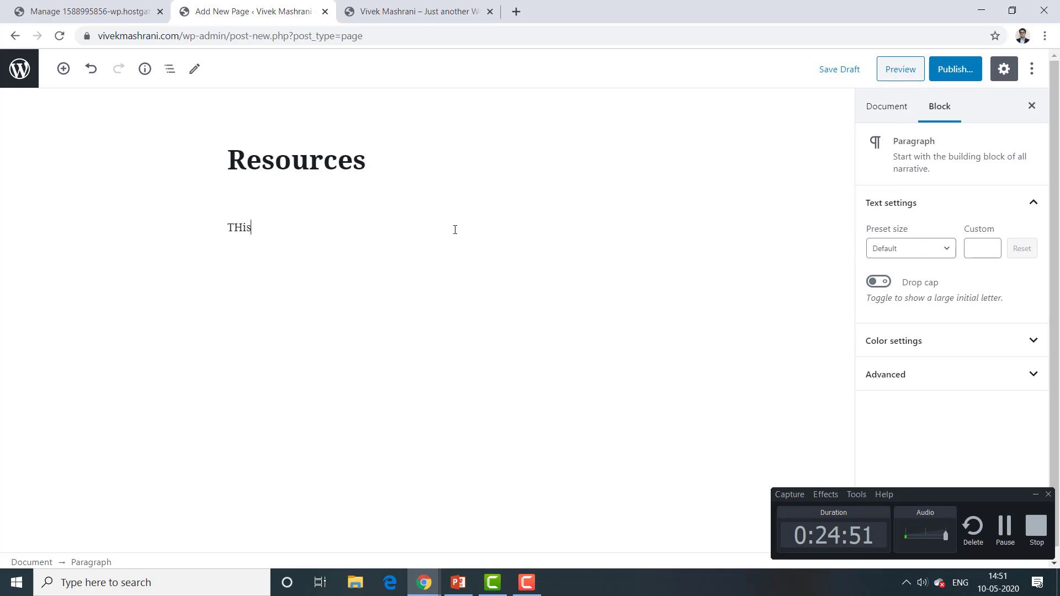
key("BackSpace")
key("BackSpace")
key("BackSpace")
type("his page contains vi")
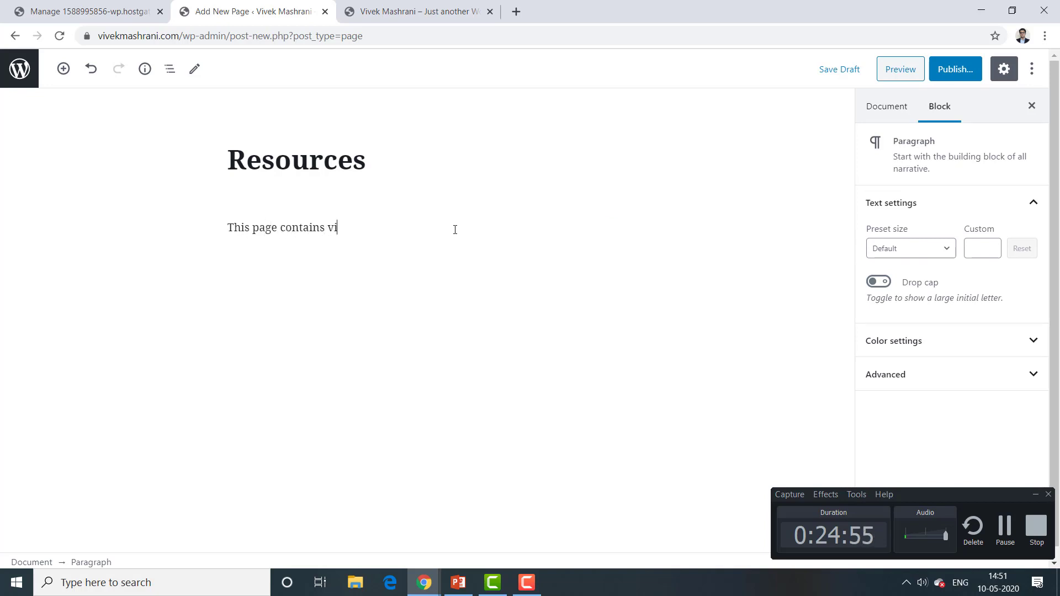
type("deos and other resour")
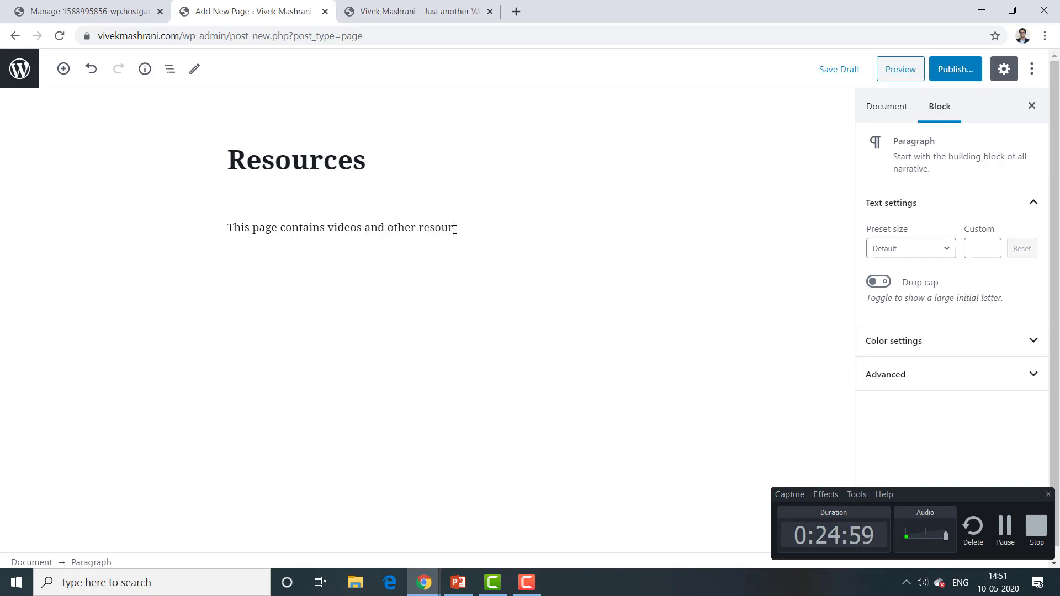
type("ces.")
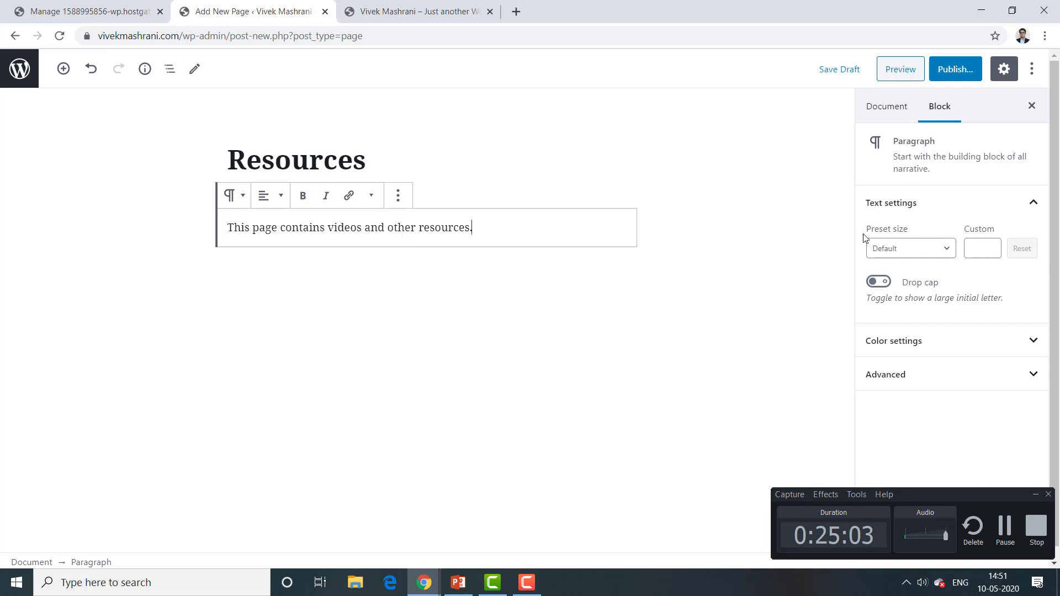
left_click(947, 333)
left_click(947, 332)
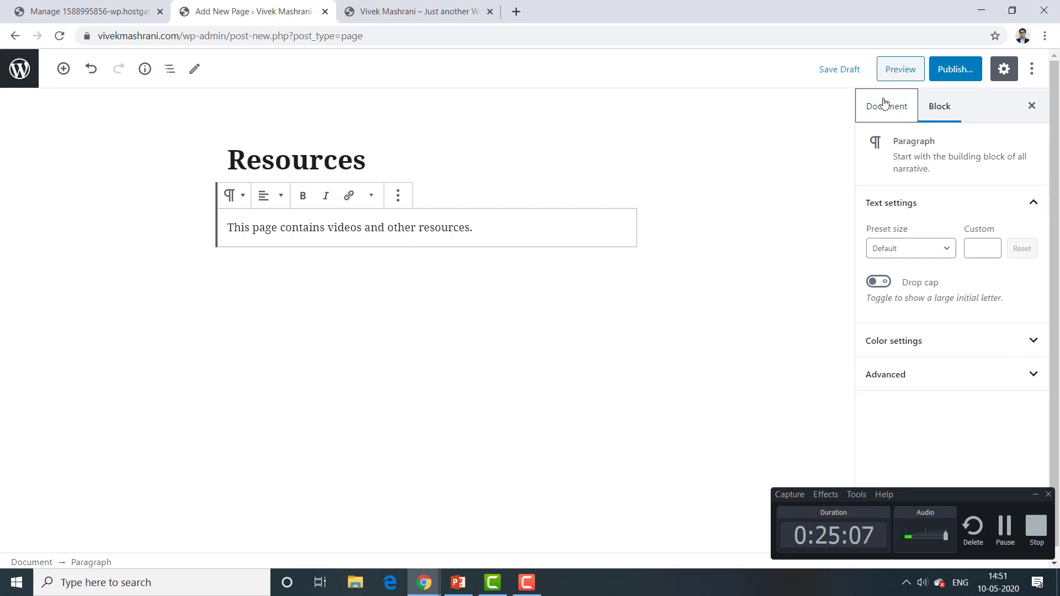
Step: In the page settings, keep the Default template and no parent page, then close the sidebar
left_click(883, 105)
left_click(919, 254)
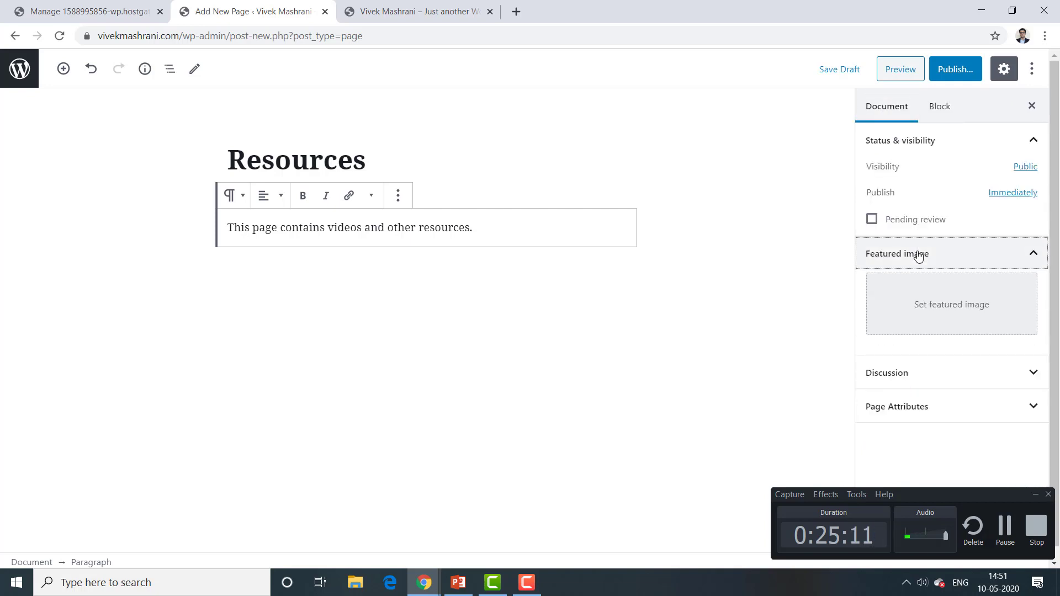
left_click(919, 254)
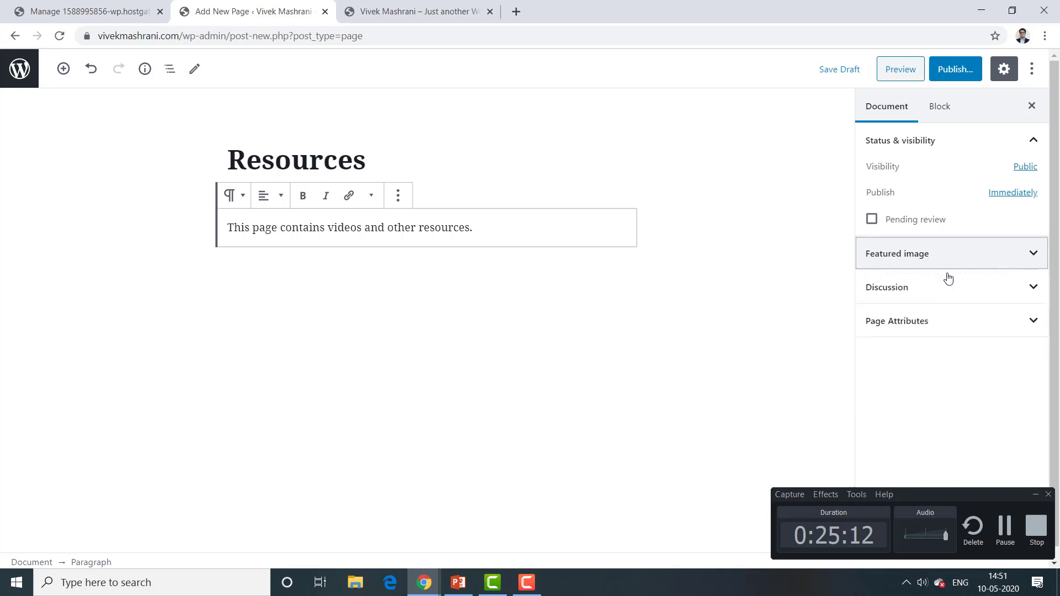
left_click(940, 326)
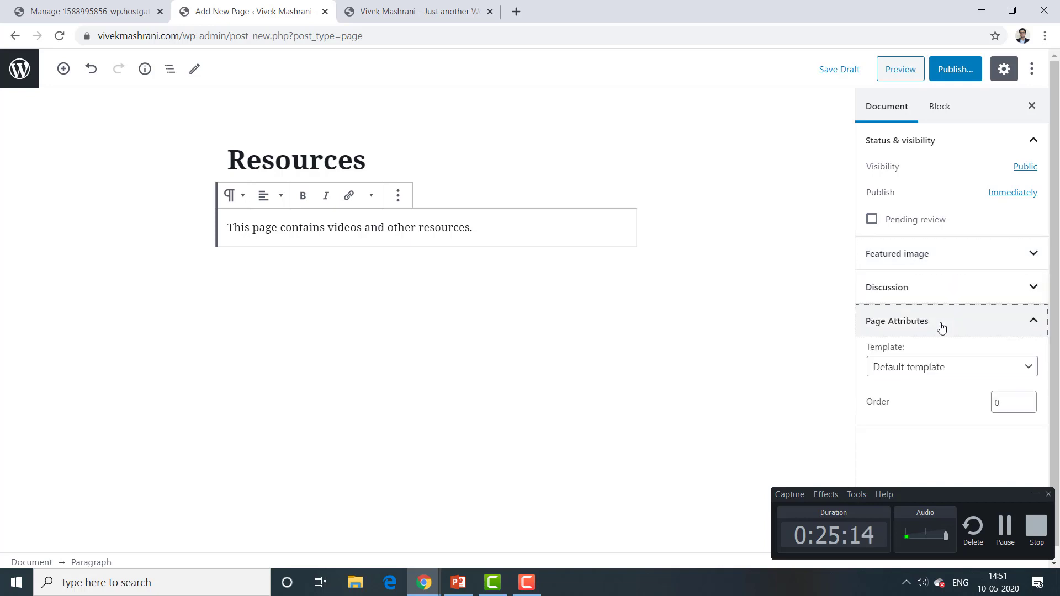
left_click(1015, 369)
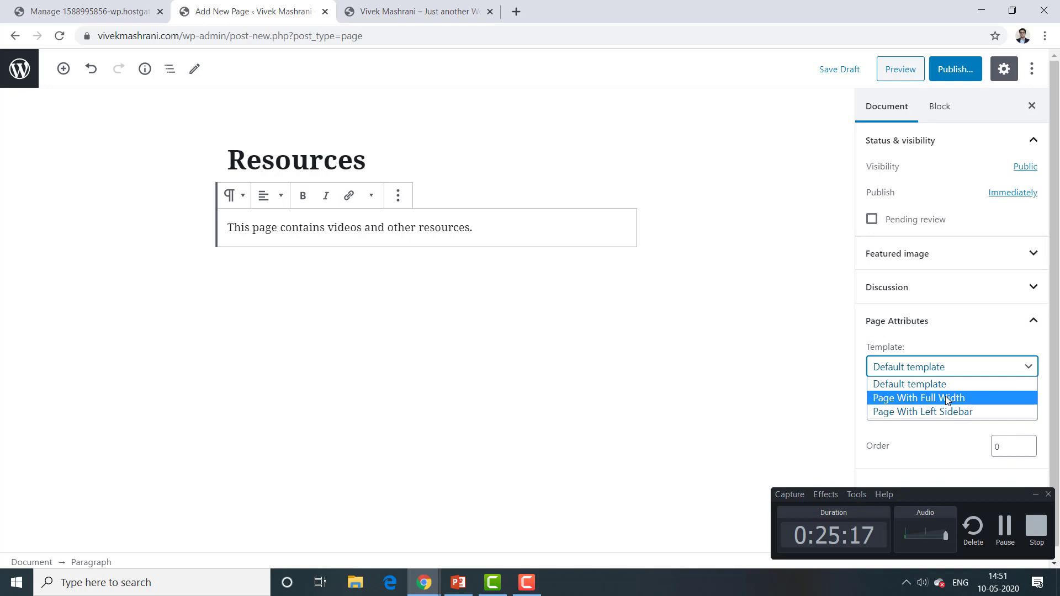
left_click(815, 397)
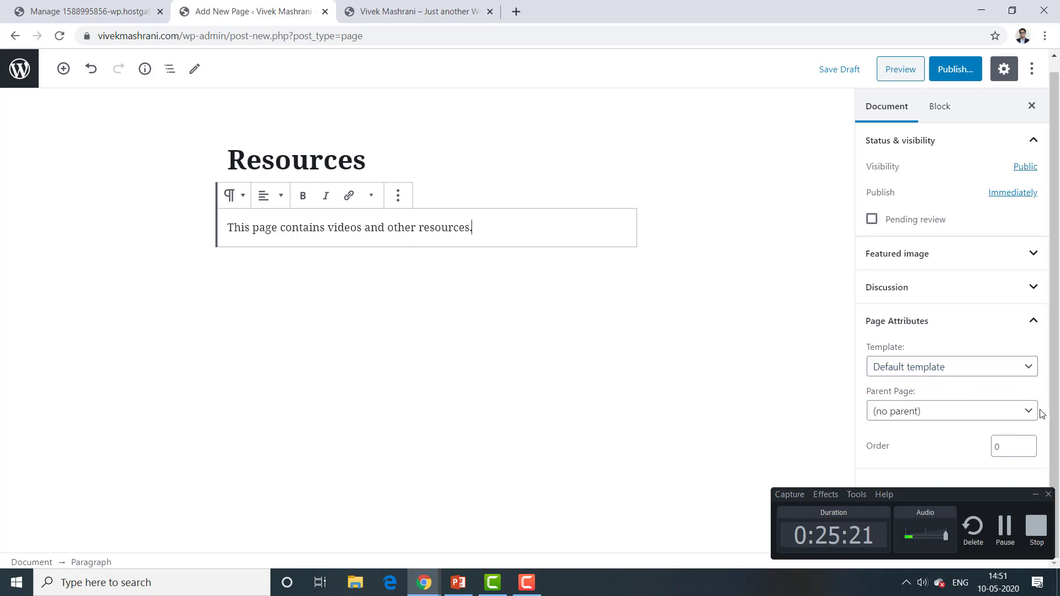
left_click(1018, 415)
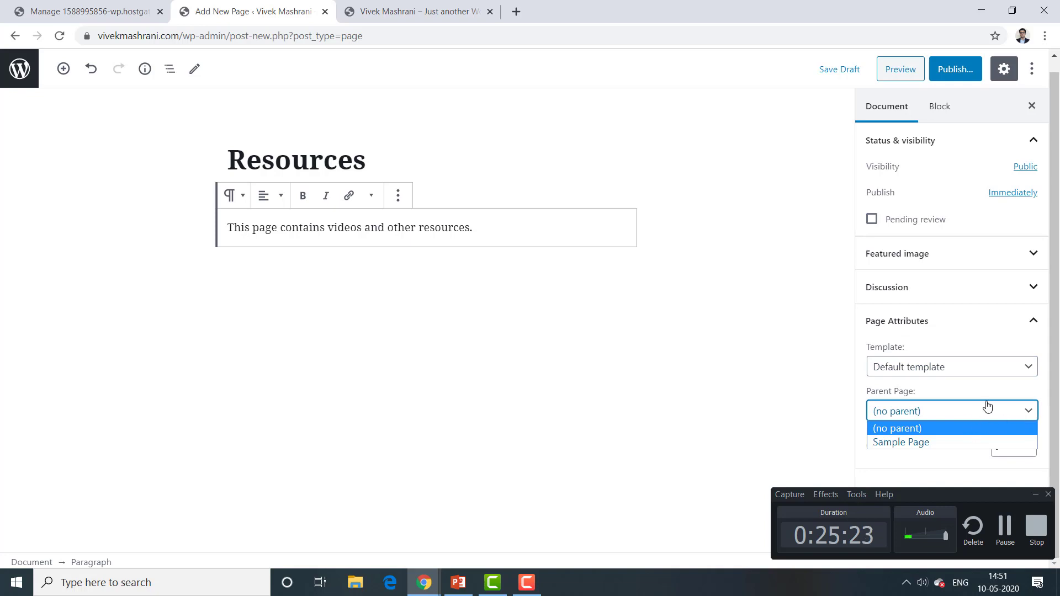
left_click(755, 302)
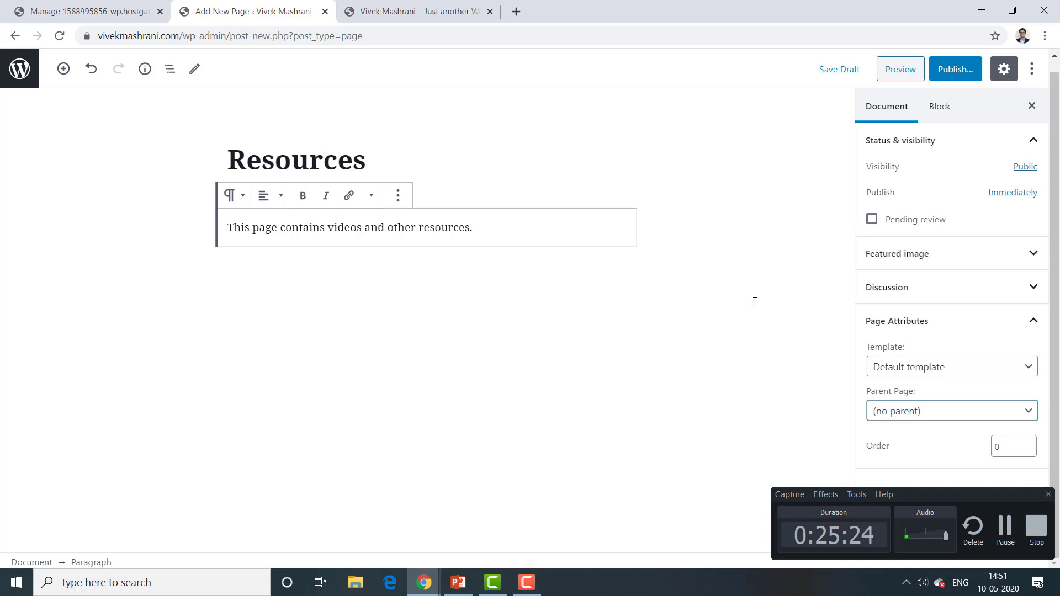
left_click(1032, 106)
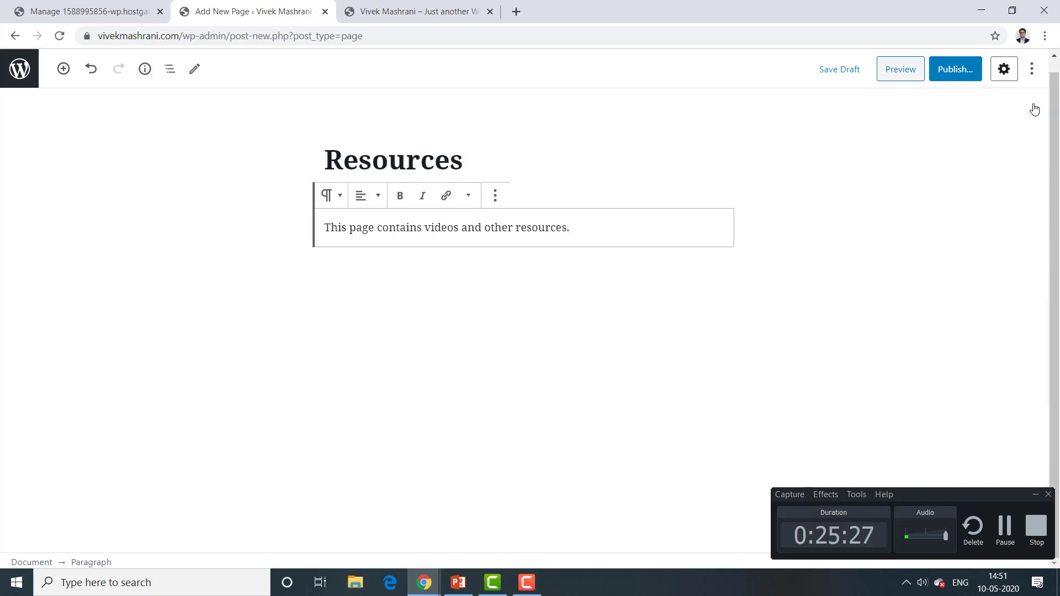
Step: Publish the Resources page and go back to the Pages list, where it shows as published
left_click(956, 73)
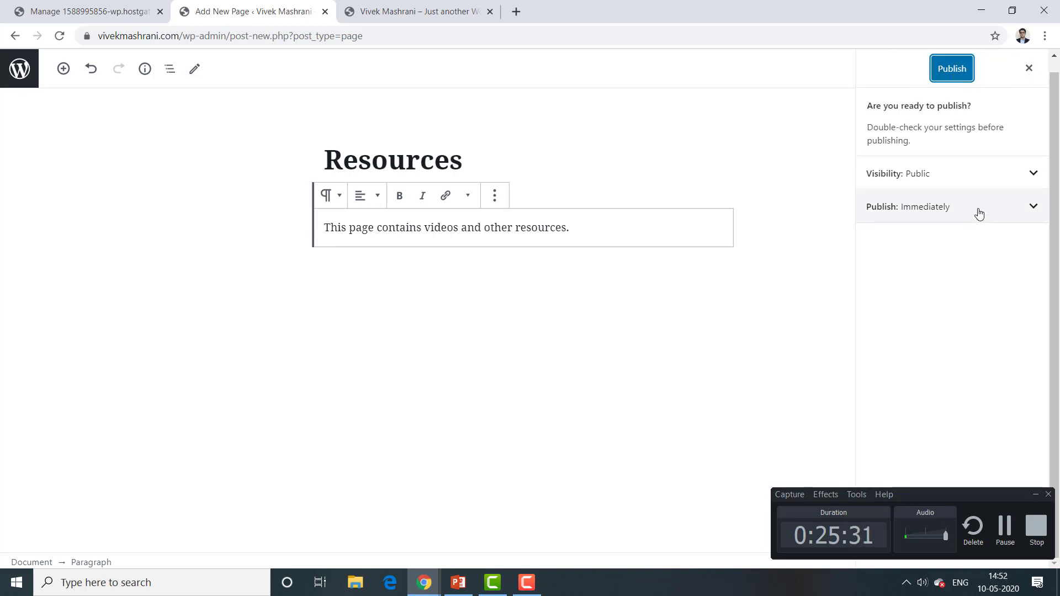
left_click(950, 73)
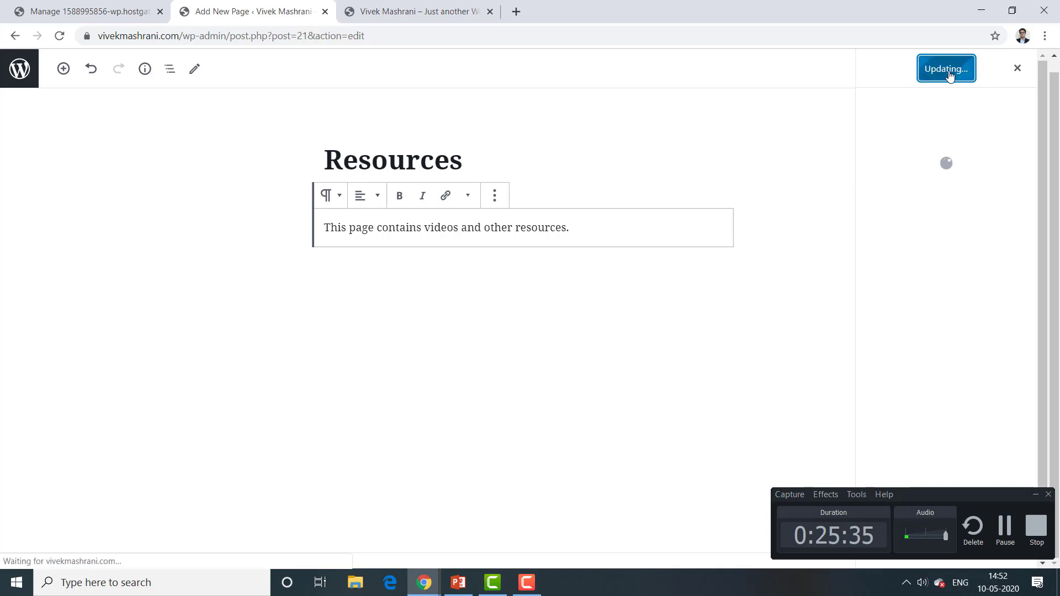
left_click(25, 79)
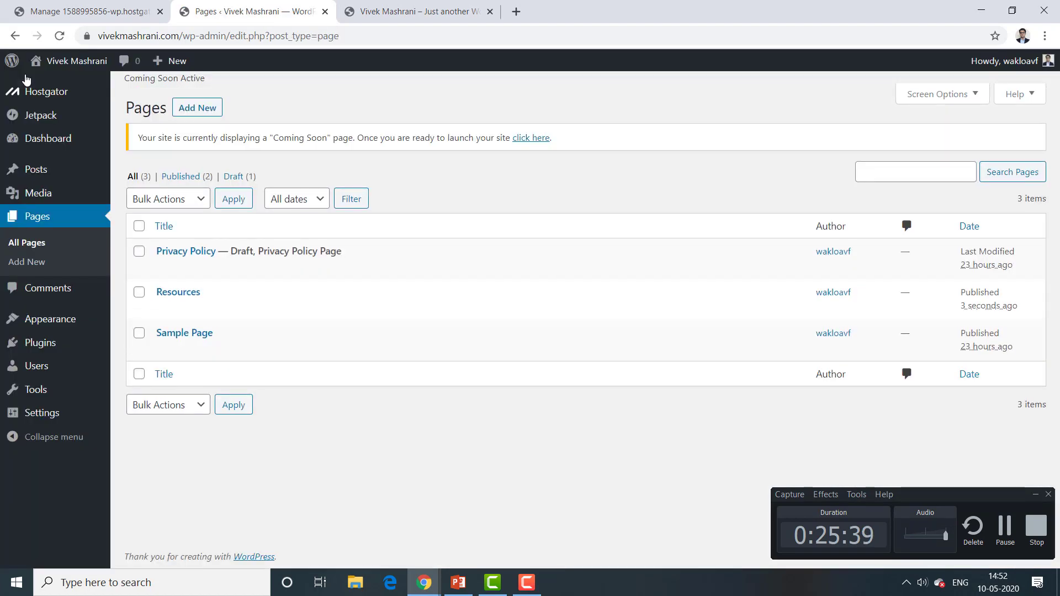
mouse_move(232, 297)
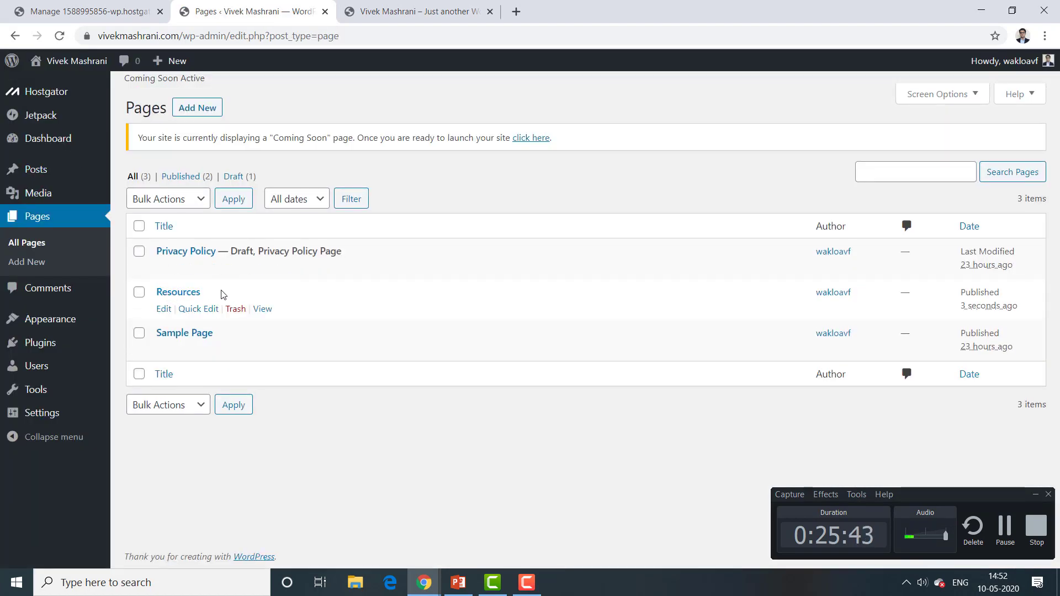
mouse_move(42, 328)
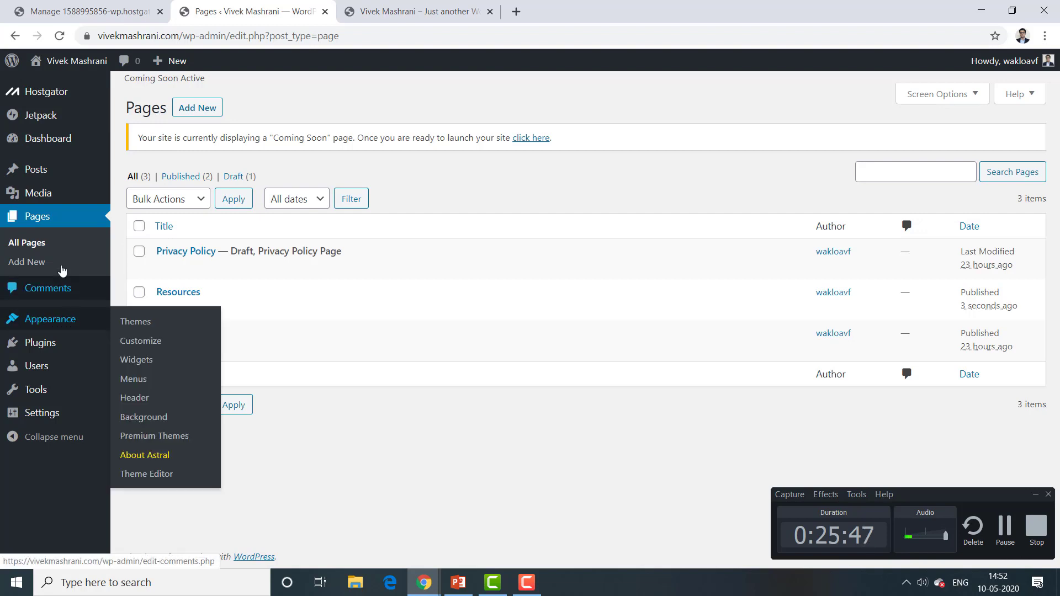
Step: In Appearance > Menus, add the Resources page to the Home menu
left_click(37, 327)
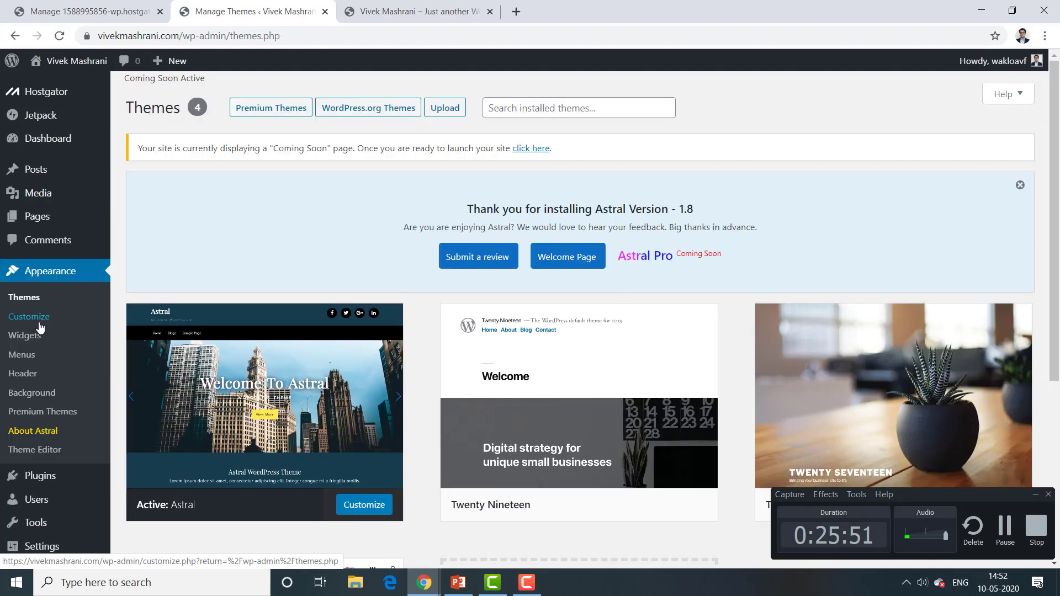
left_click(25, 357)
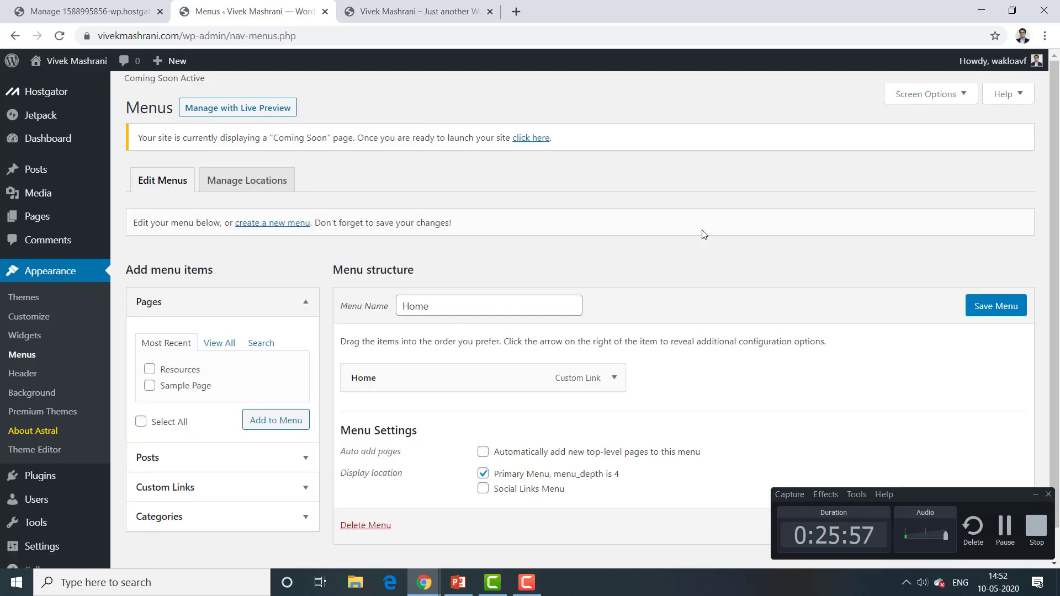
scroll(1055, 221, "down", 1)
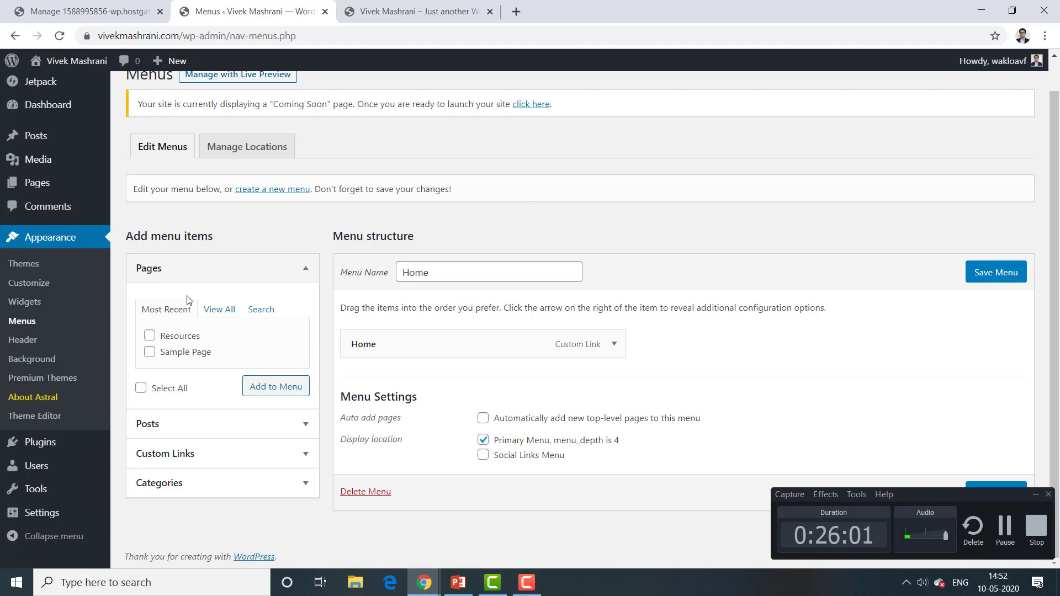
left_click(222, 311)
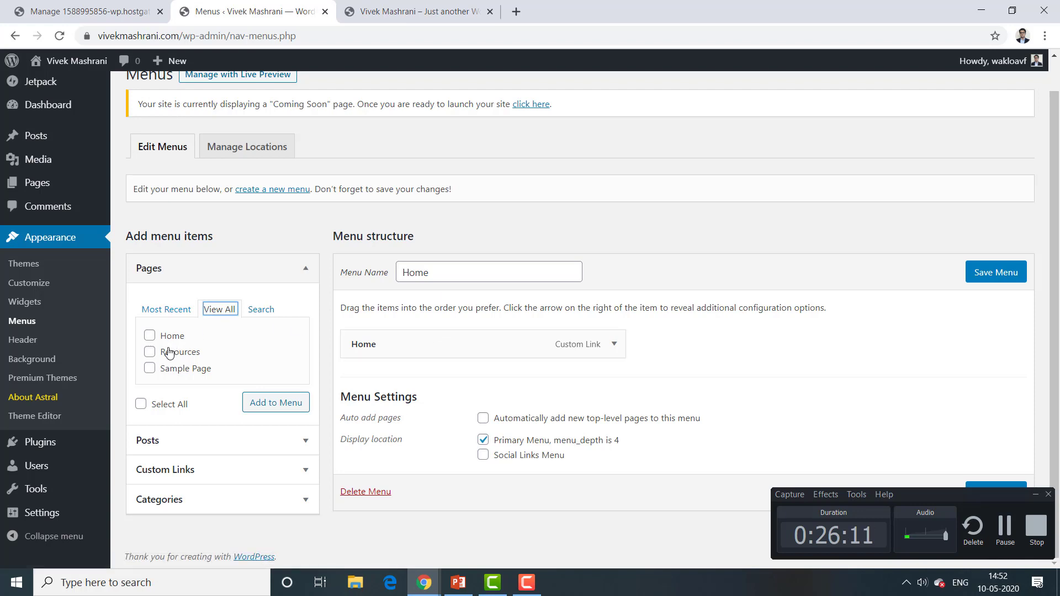
left_click(149, 352)
left_click(267, 409)
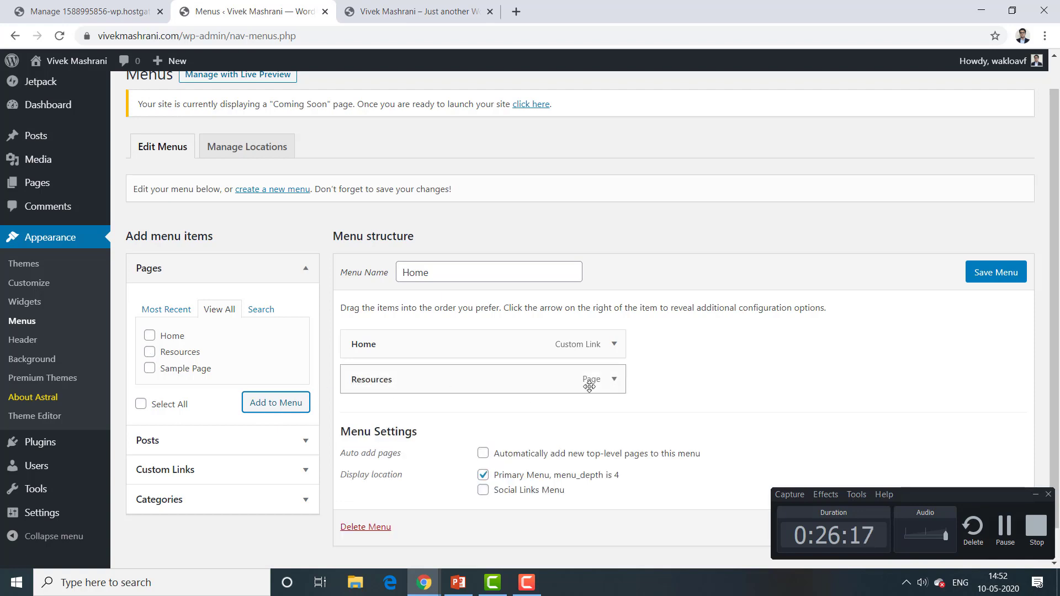
Step: Keep Resources as a top-level item after Home and save the Home menu
left_click(614, 379)
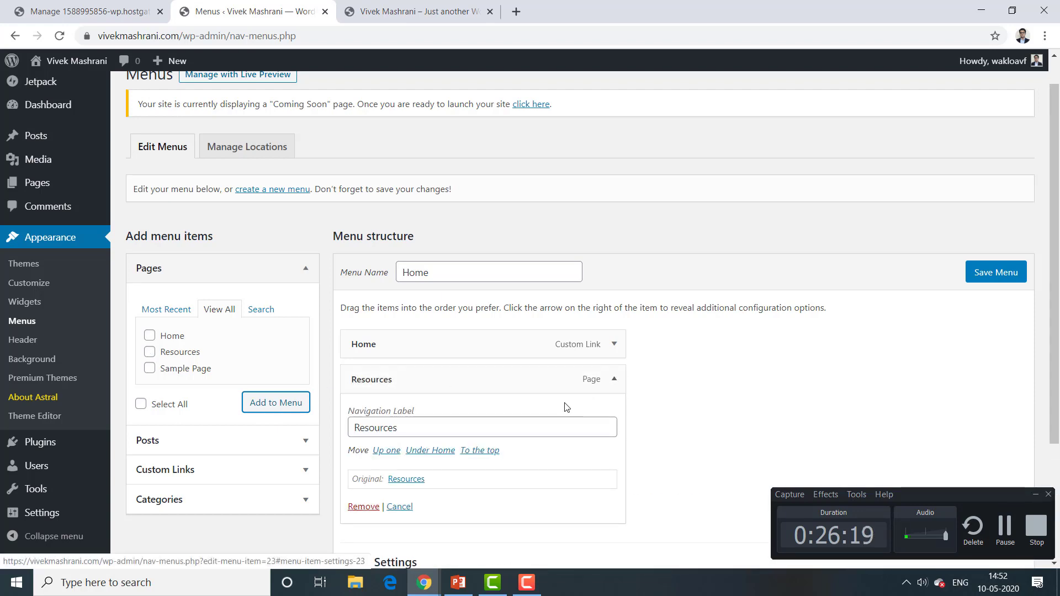
left_click(614, 380)
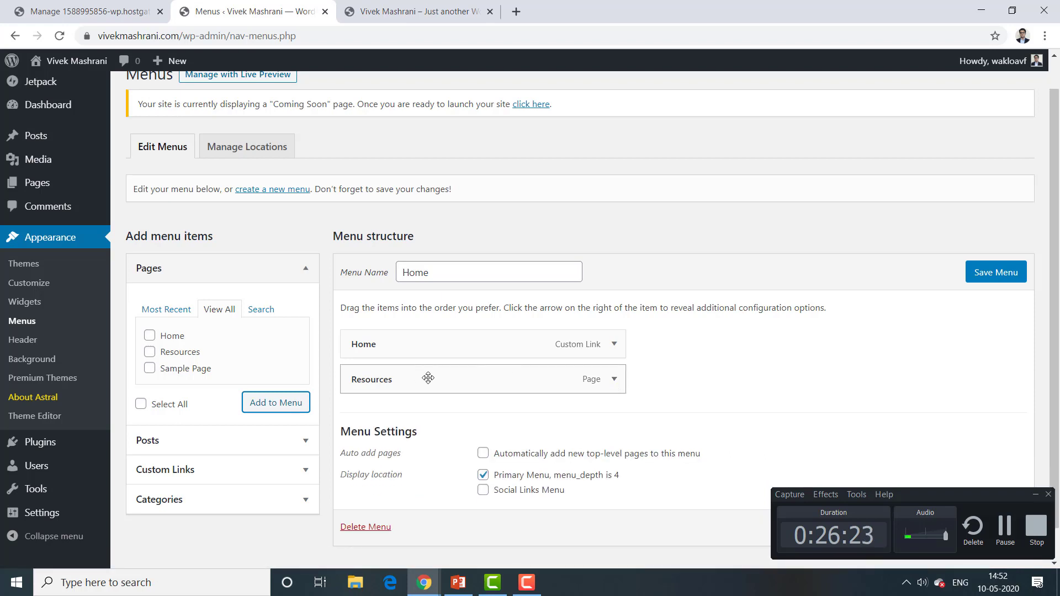
mouse_move(428, 375)
left_mouse_down()
mouse_move(469, 376)
mouse_move(424, 380)
mouse_move(433, 382)
left_mouse_up()
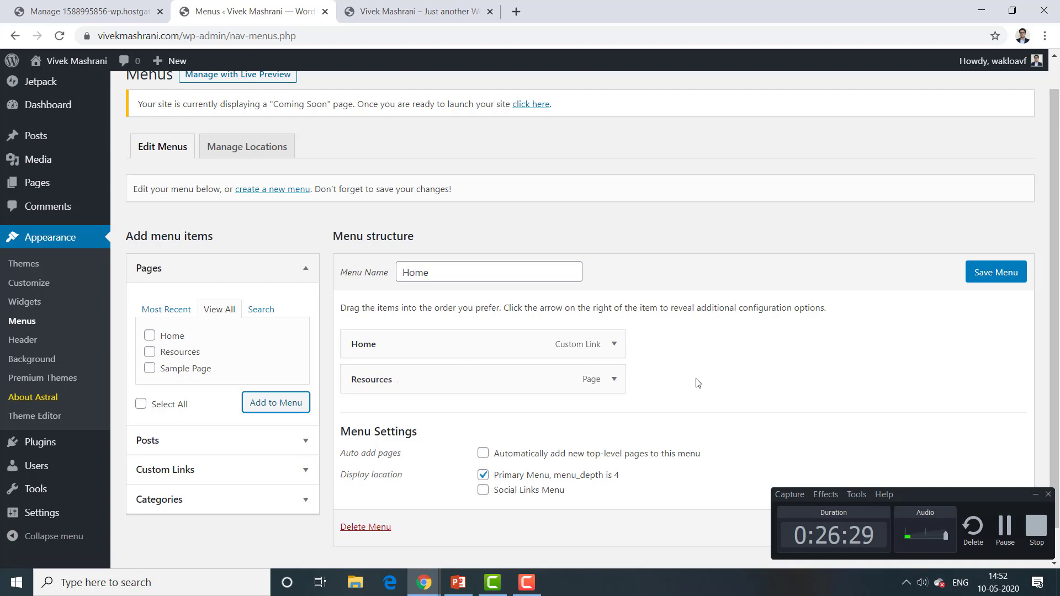
left_click(998, 273)
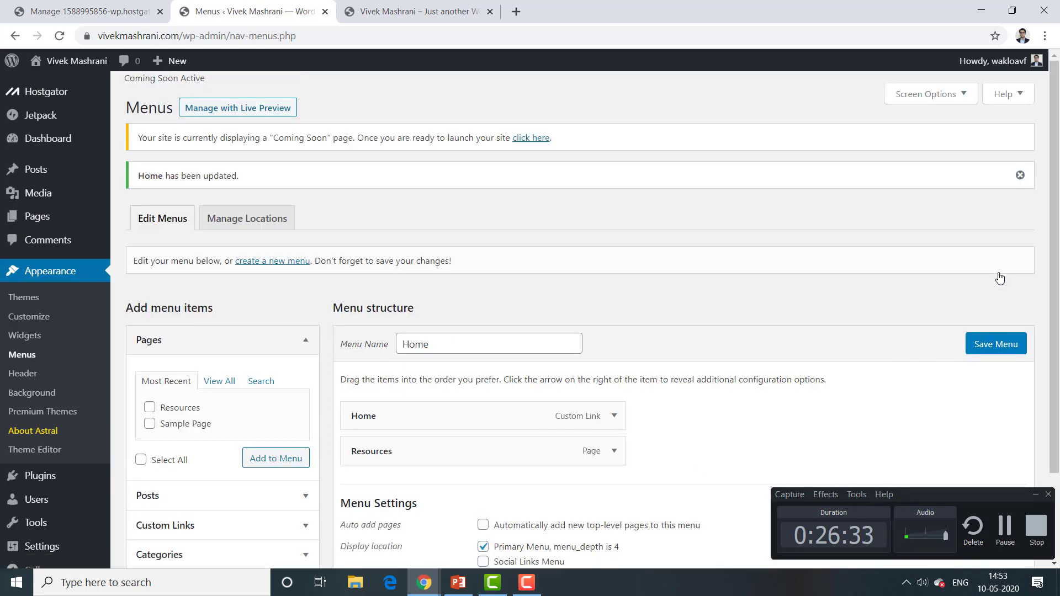
left_click(420, 11)
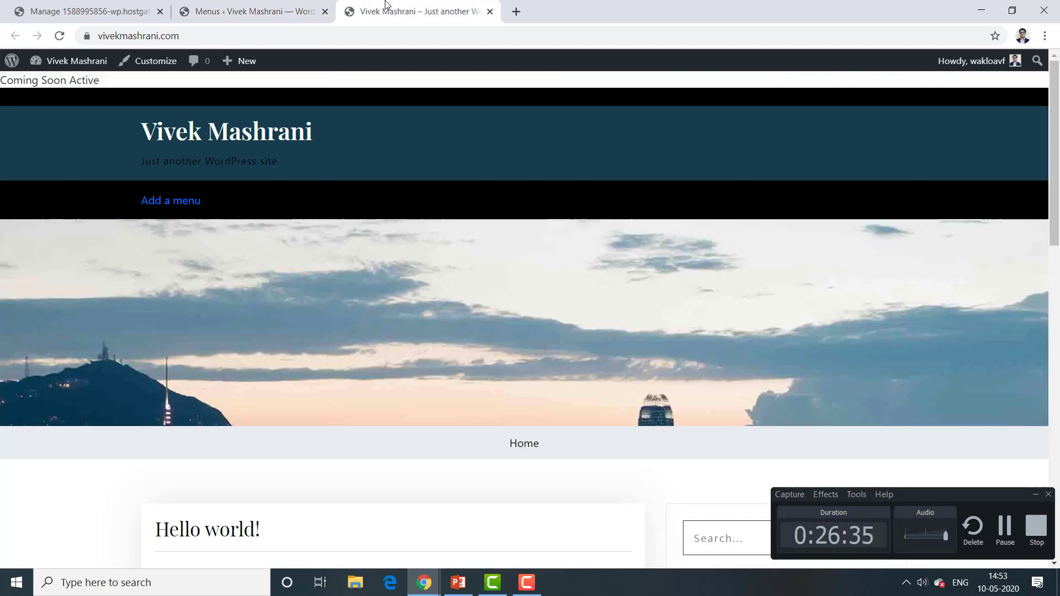
left_click(61, 36)
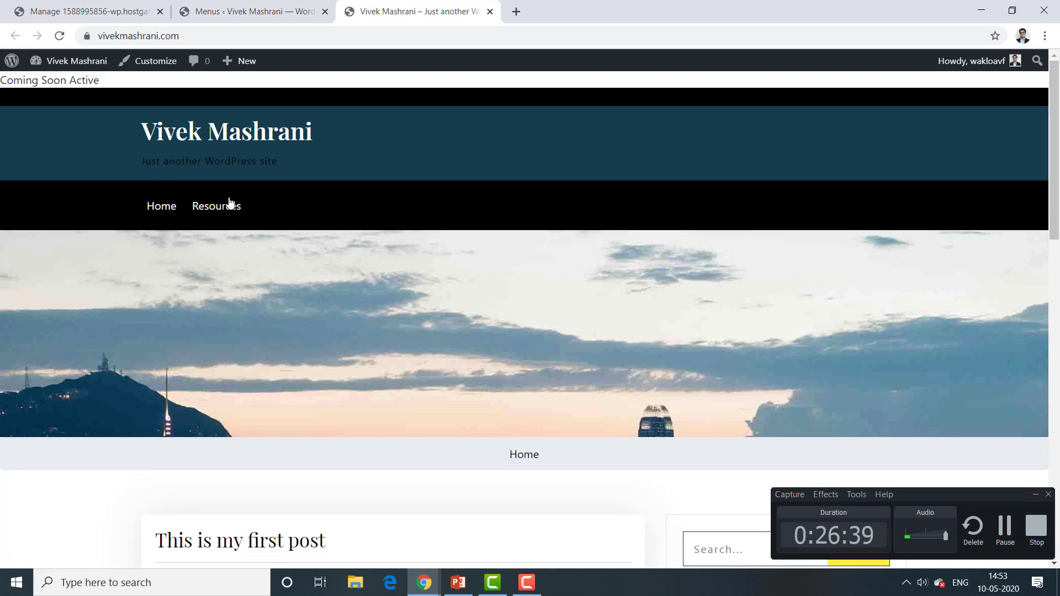
left_click(214, 218)
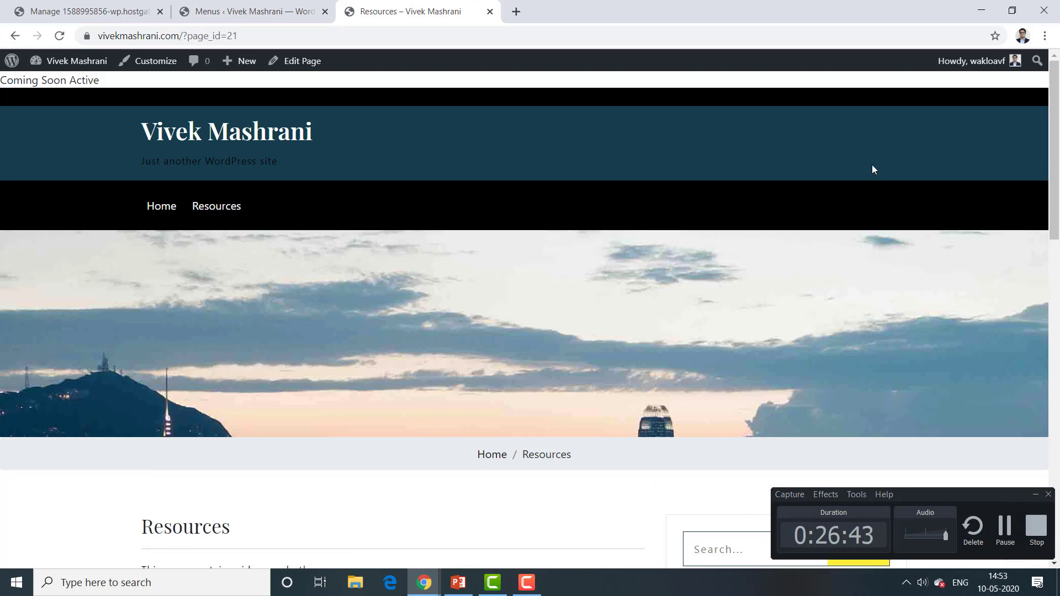
left_click_drag(1054, 132, 1057, 206)
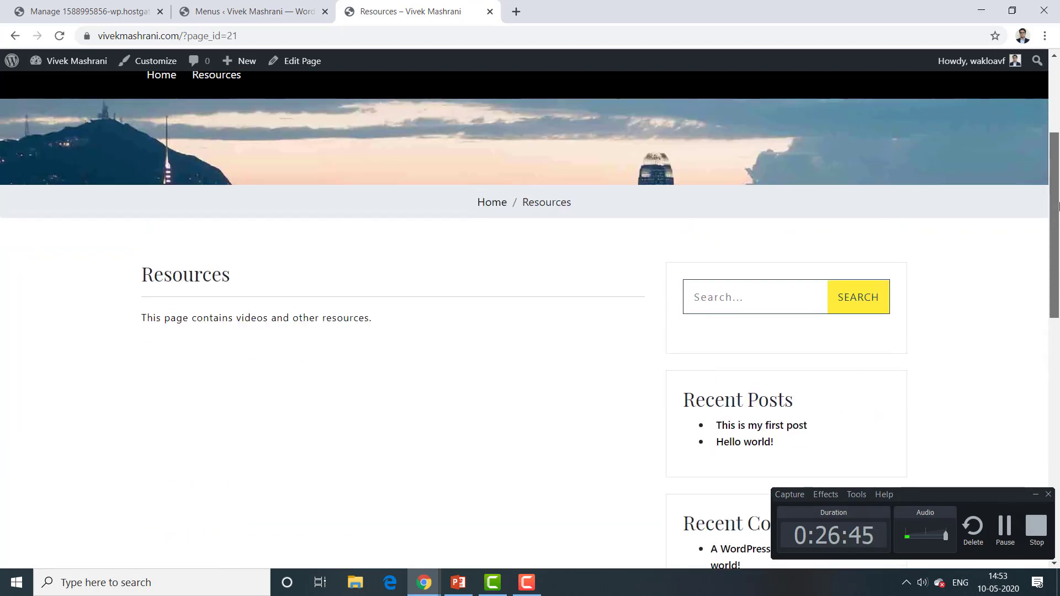
left_click_drag(375, 326, 143, 266)
left_click(574, 276)
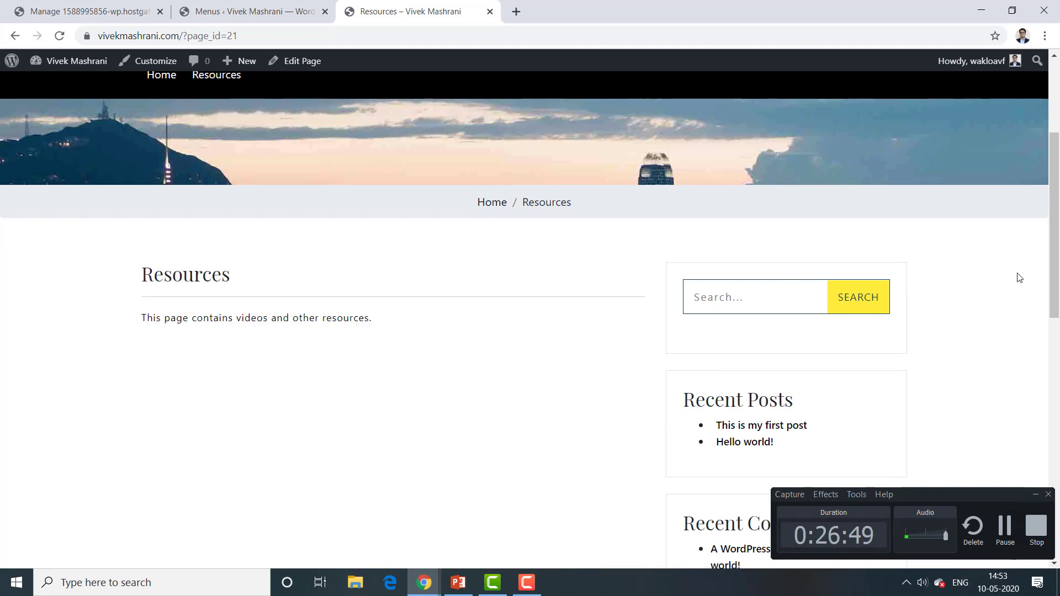
left_click_drag(1056, 265, 1056, 192)
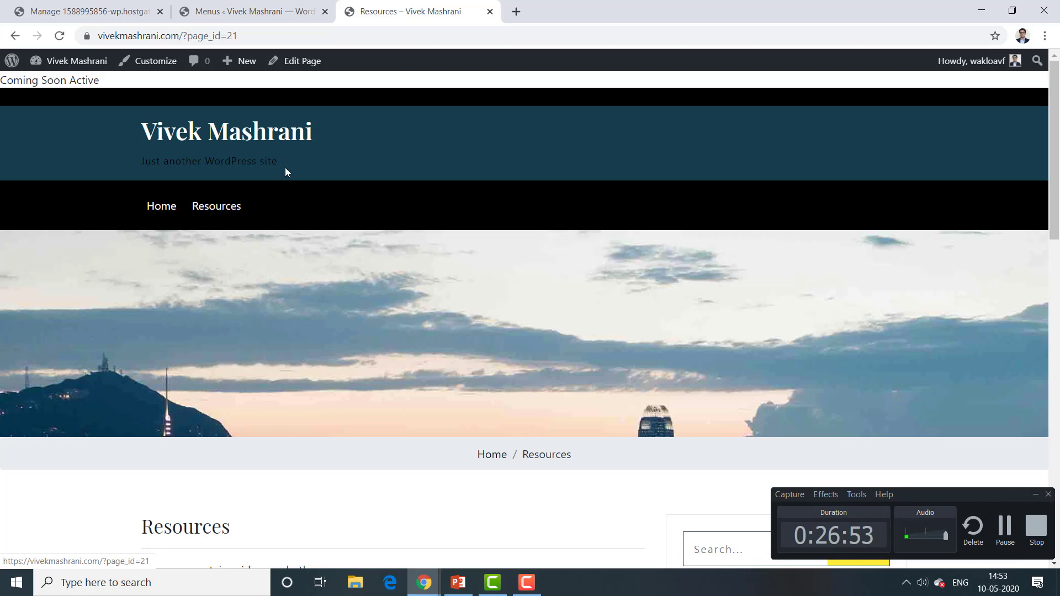
left_click_drag(142, 161, 275, 165)
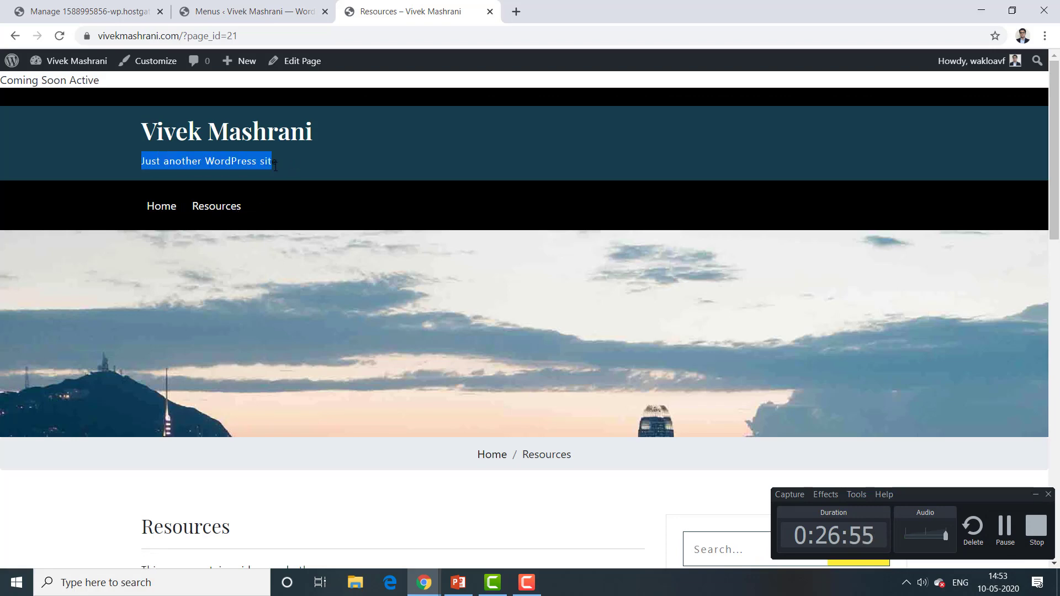
left_click(241, 12)
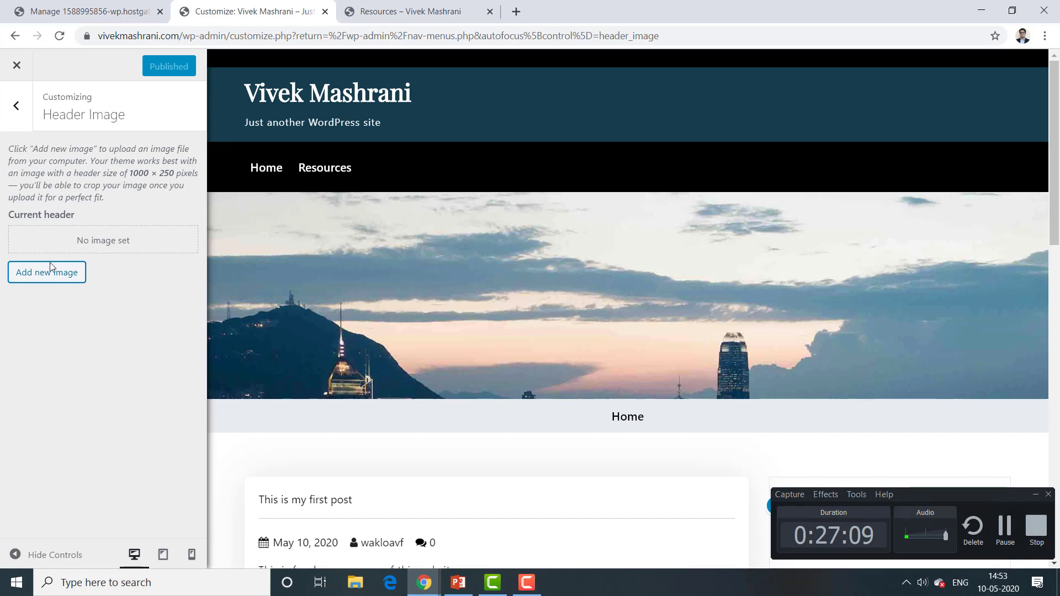
Step: Upload Logo.png from the Pictures folder to the media library through the header image chooser
left_click(36, 276)
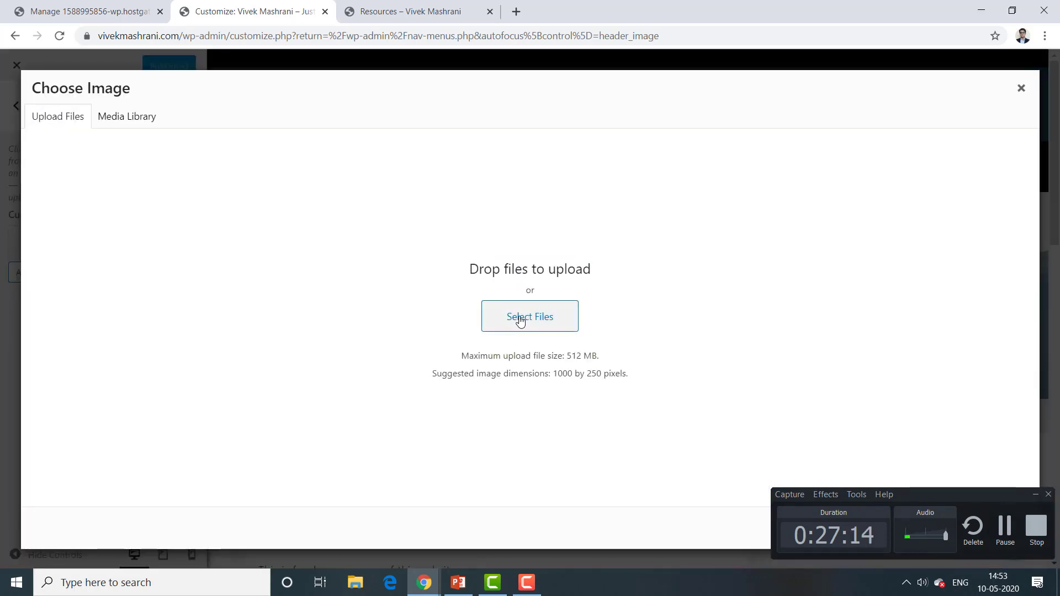
left_click(520, 320)
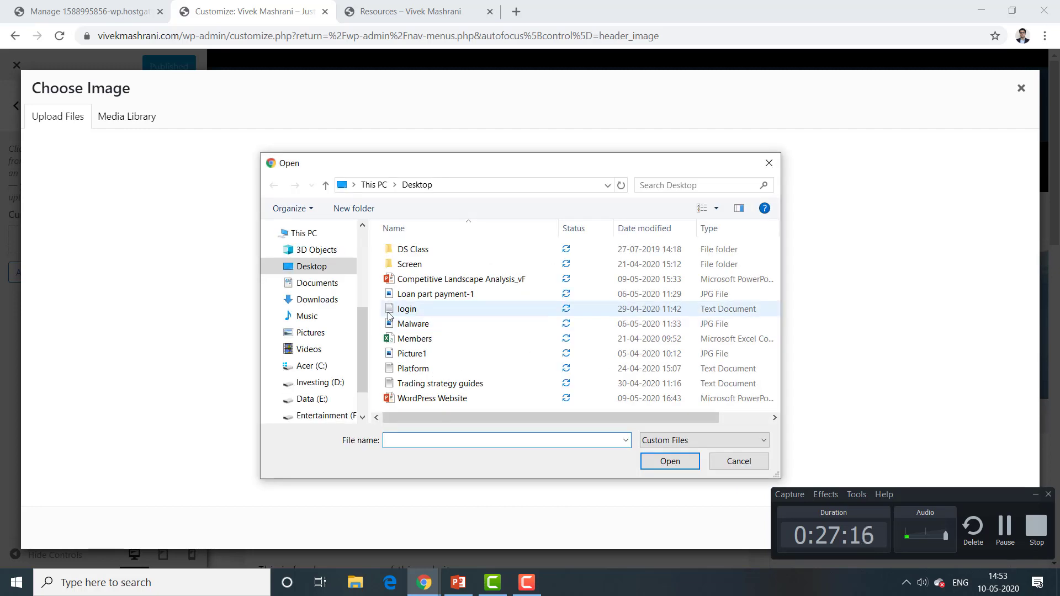
left_click(315, 338)
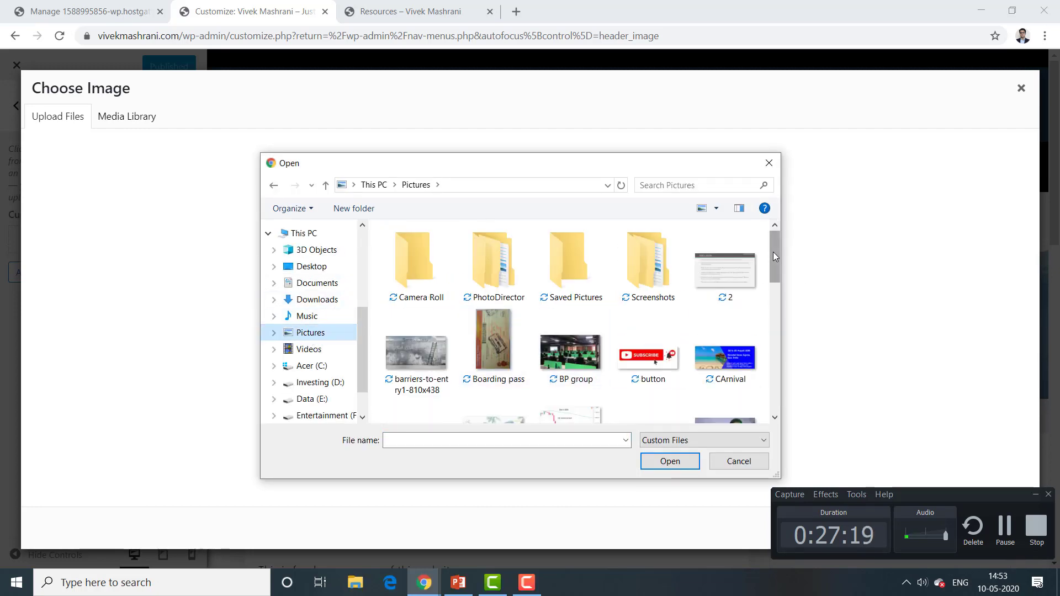
left_click_drag(773, 252, 777, 293)
left_click(406, 353)
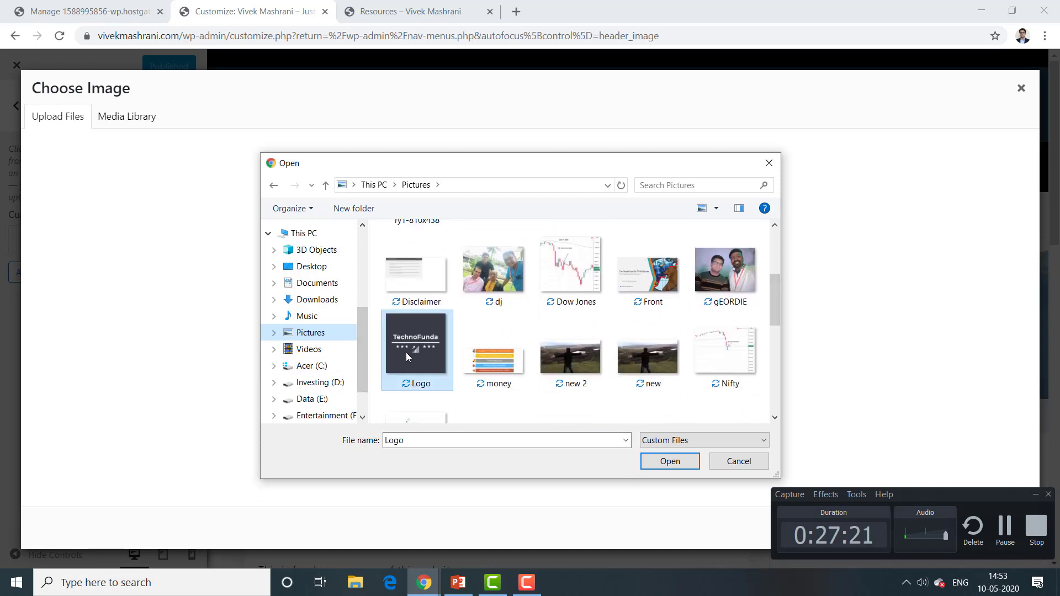
left_click(686, 461)
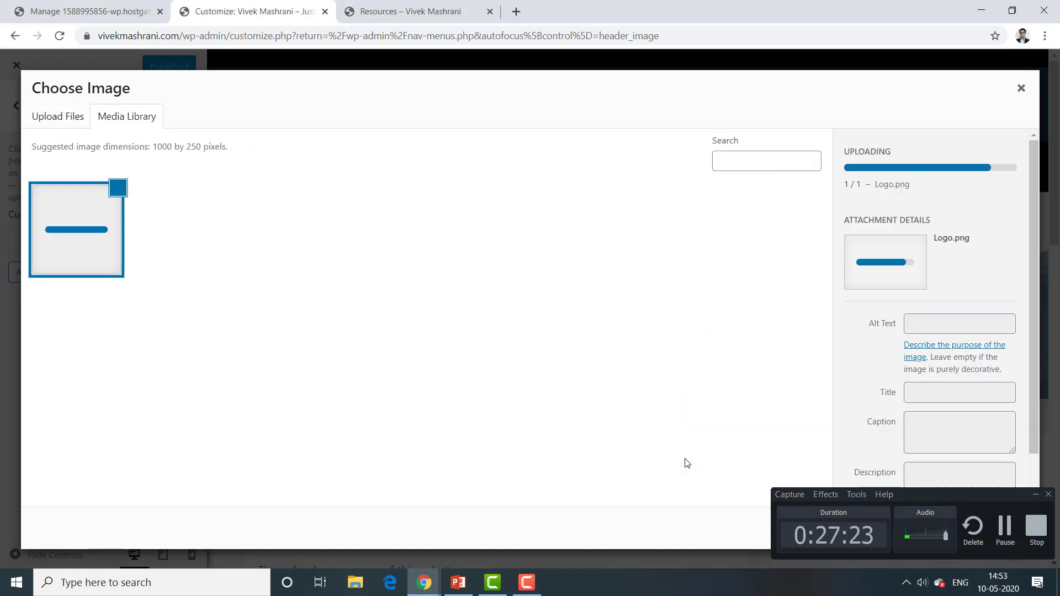
left_click(1035, 493)
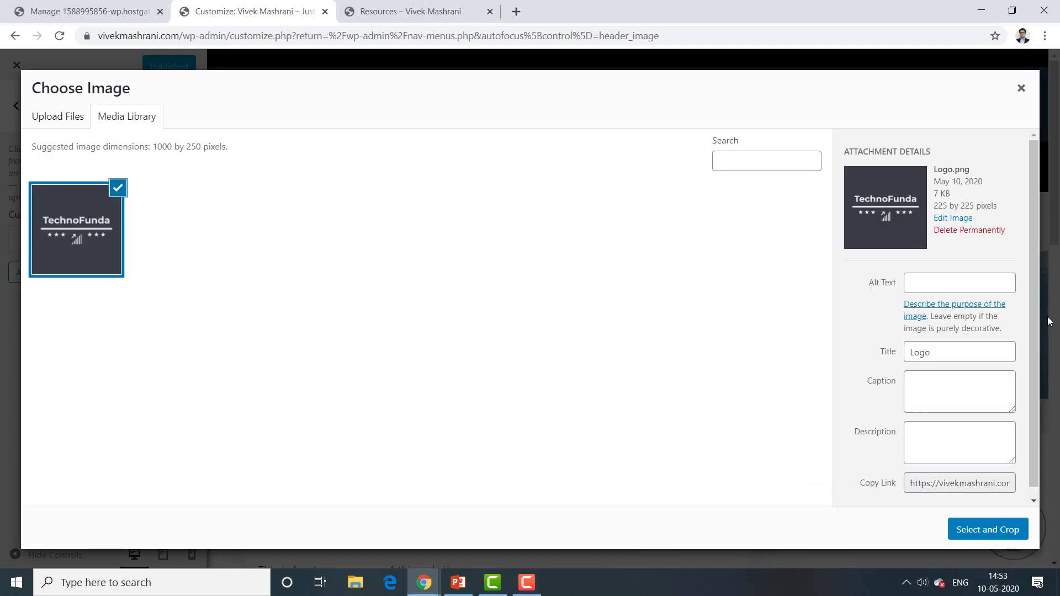
left_click(1048, 325)
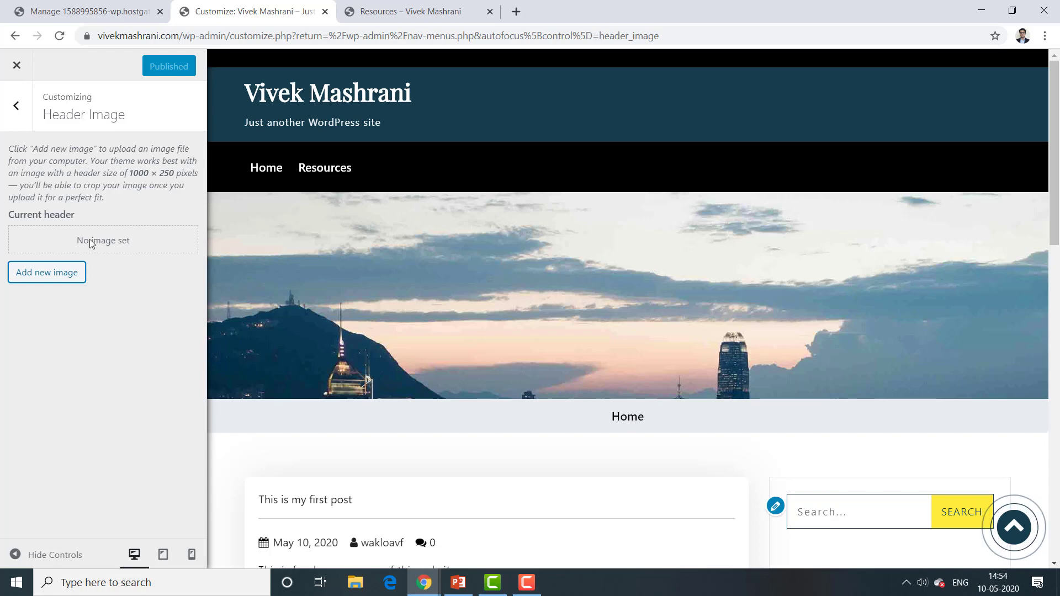
Step: Pick the TechnoFunda logo from the Media Library, widen the crop to the full image, and apply it
left_click(57, 273)
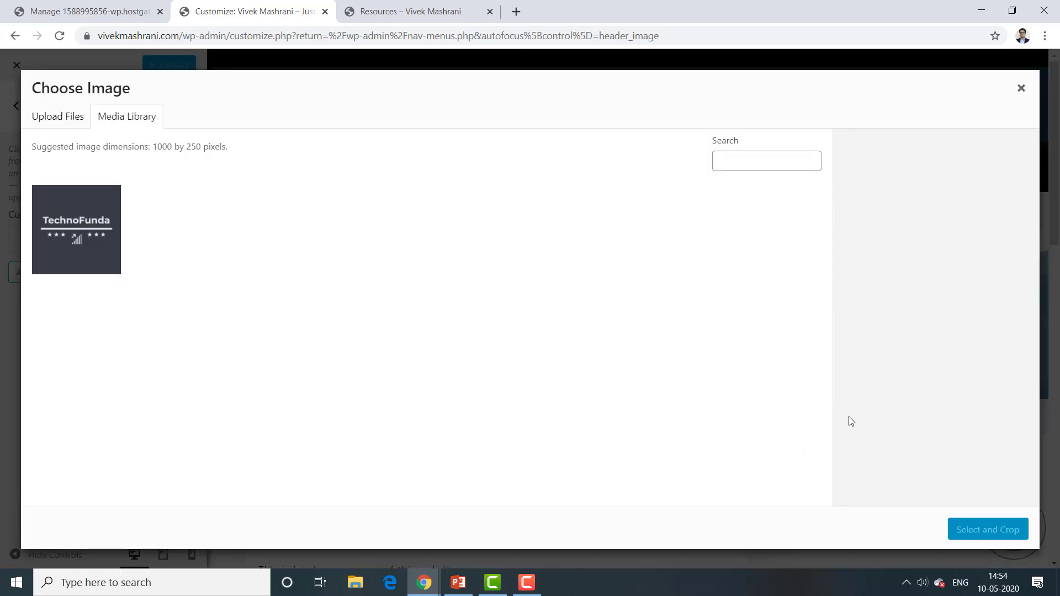
left_click(87, 255)
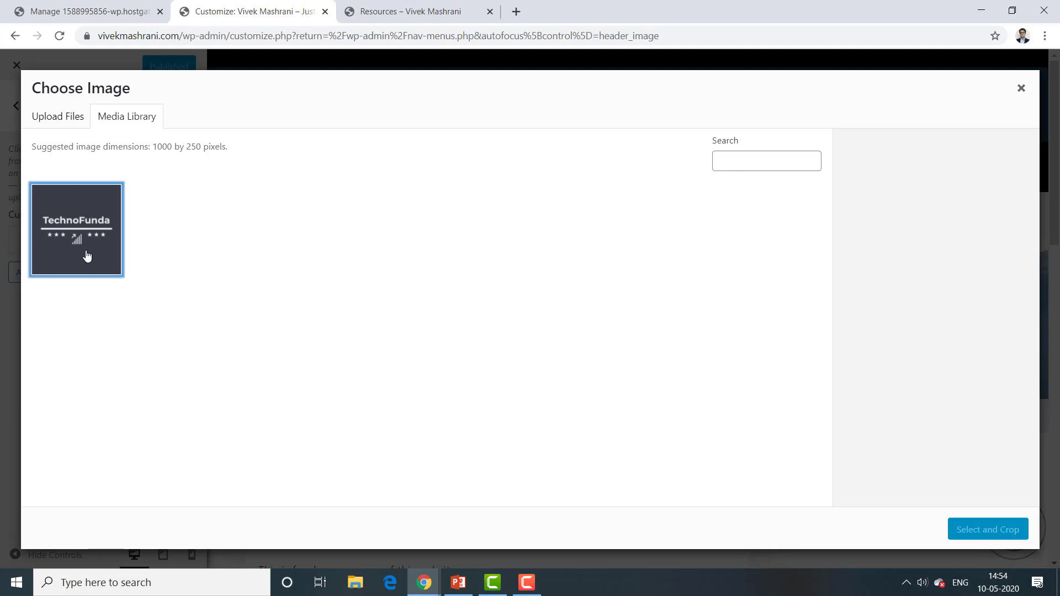
left_click(979, 537)
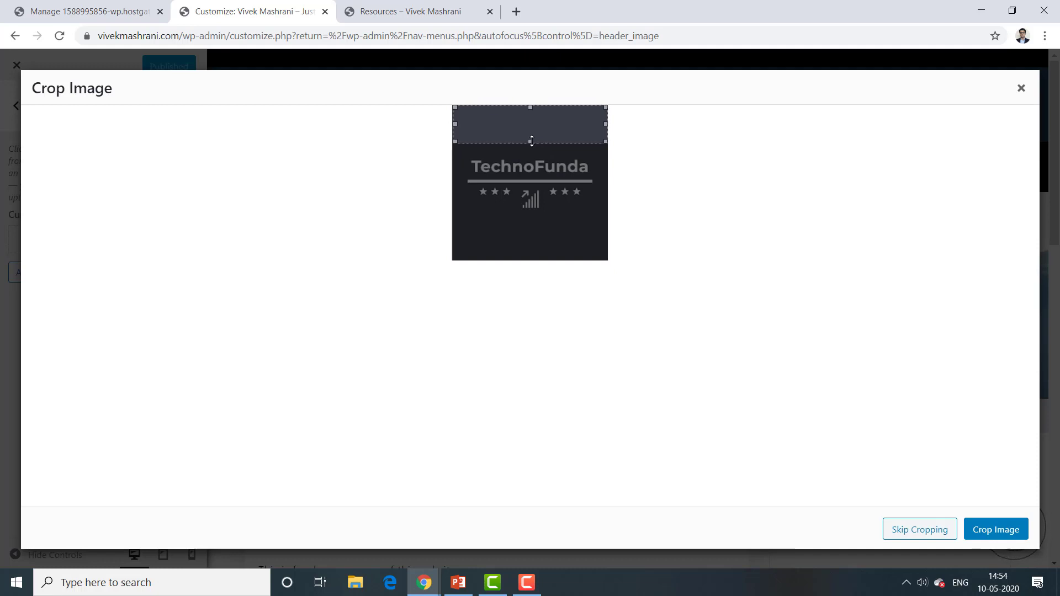
left_click_drag(530, 142, 534, 260)
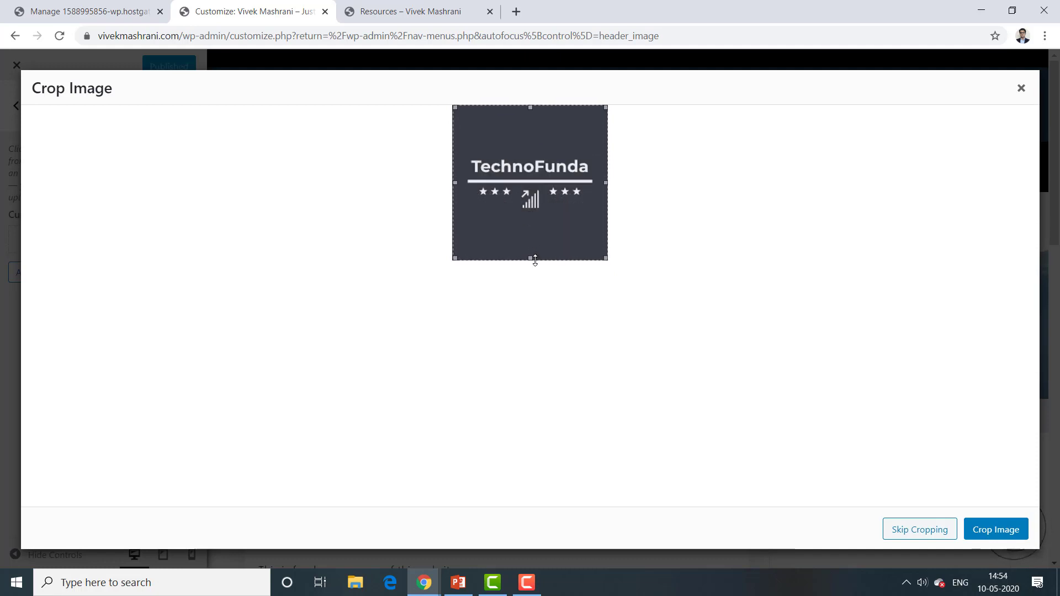
left_click(982, 531)
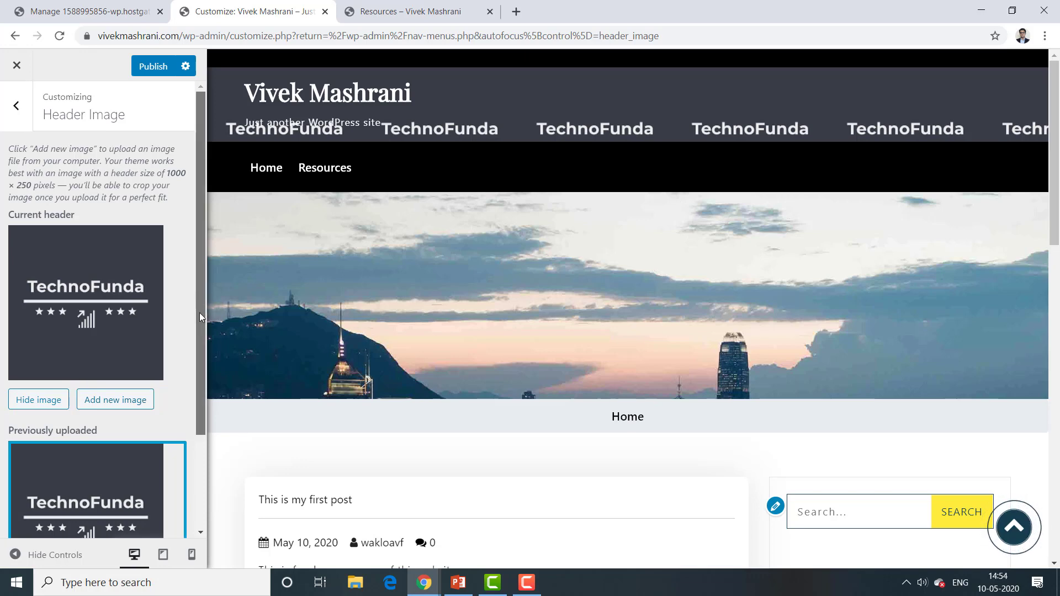
left_click_drag(200, 312, 201, 237)
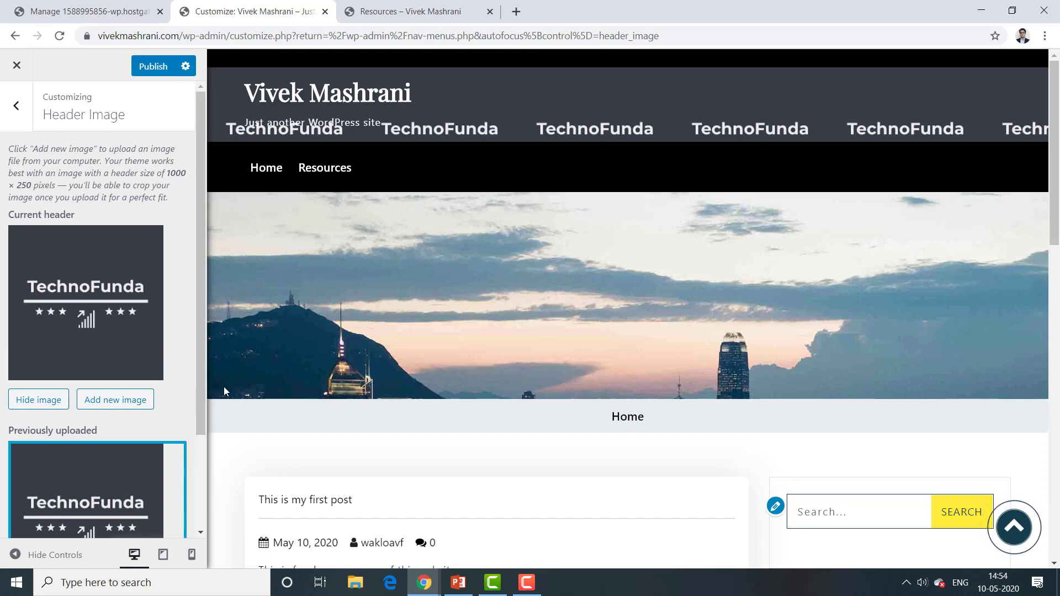
Step: Leave Header Image and check the Background Image and Homepage Settings sections, returning to the main Customizer menu
left_click_drag(200, 376, 191, 258)
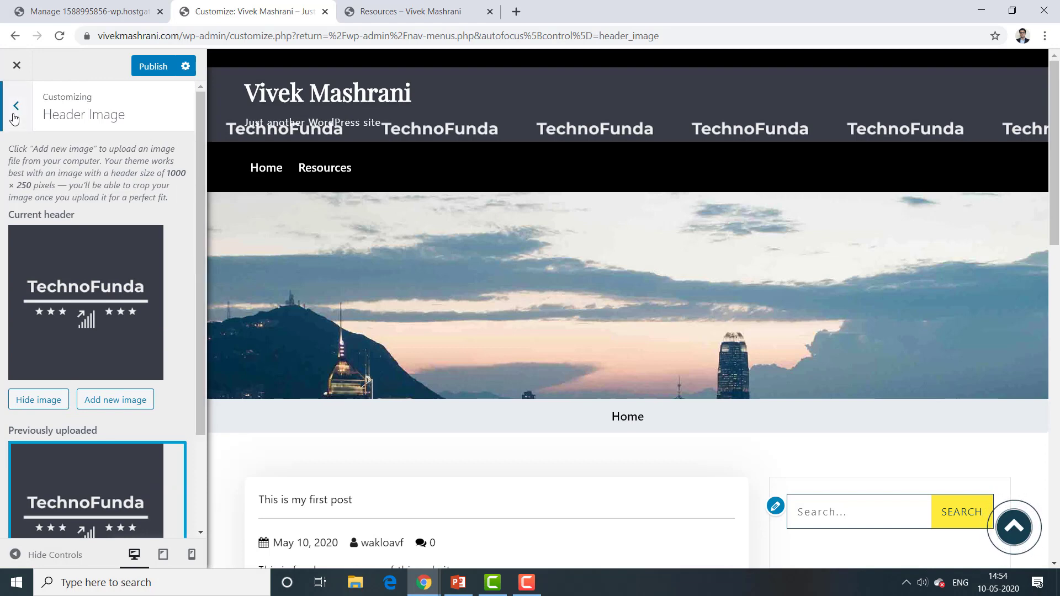
left_click(13, 119)
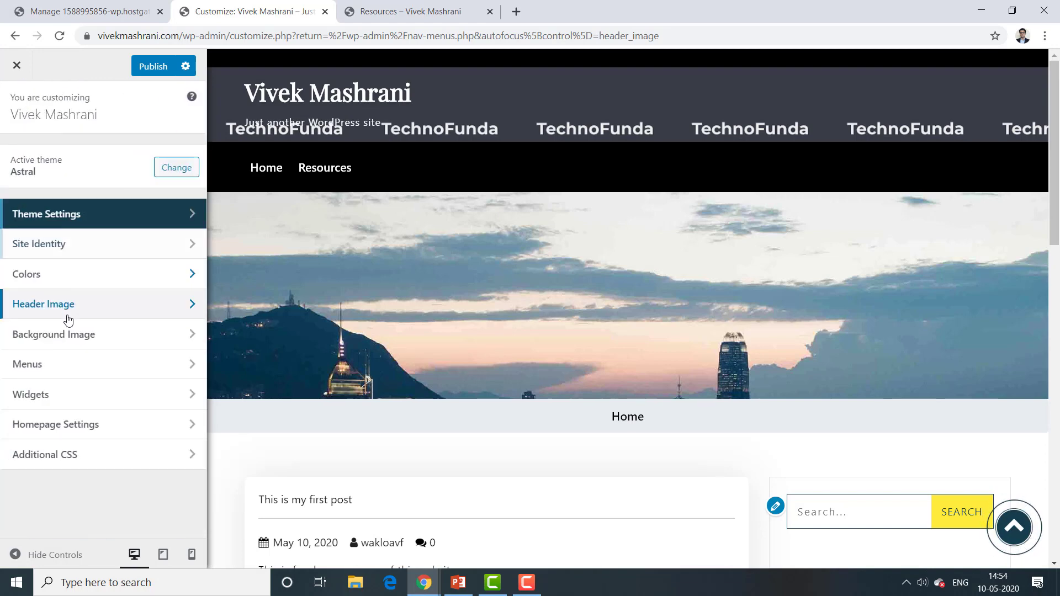
left_click(65, 333)
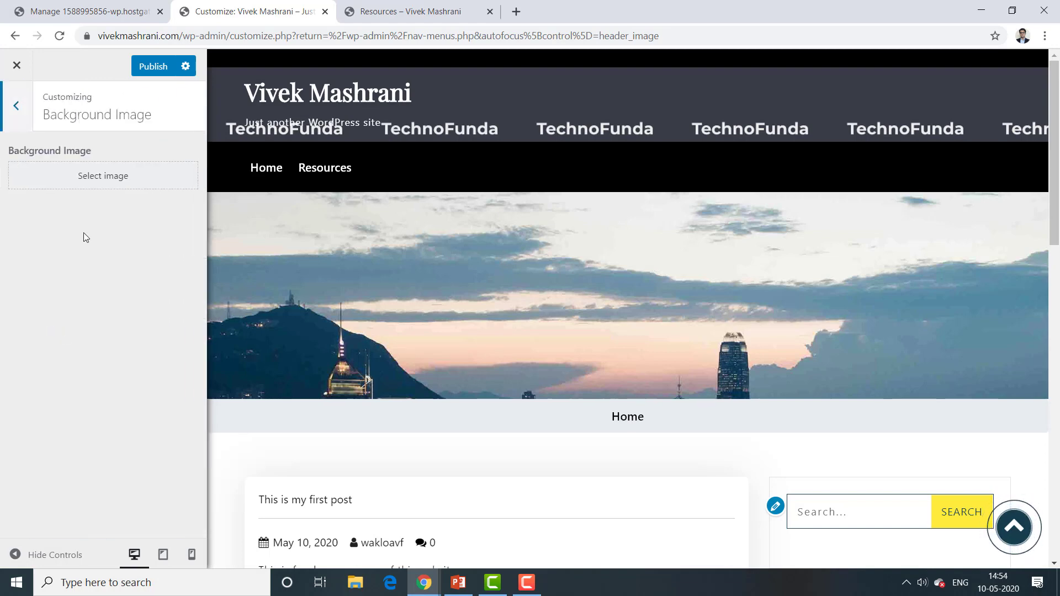
left_click(17, 106)
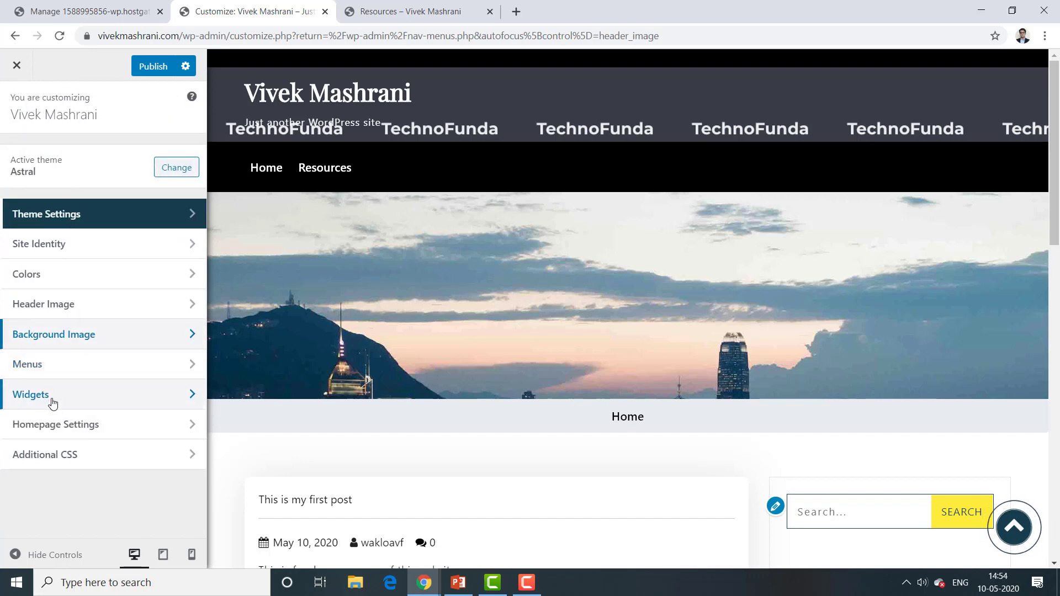
left_click(57, 423)
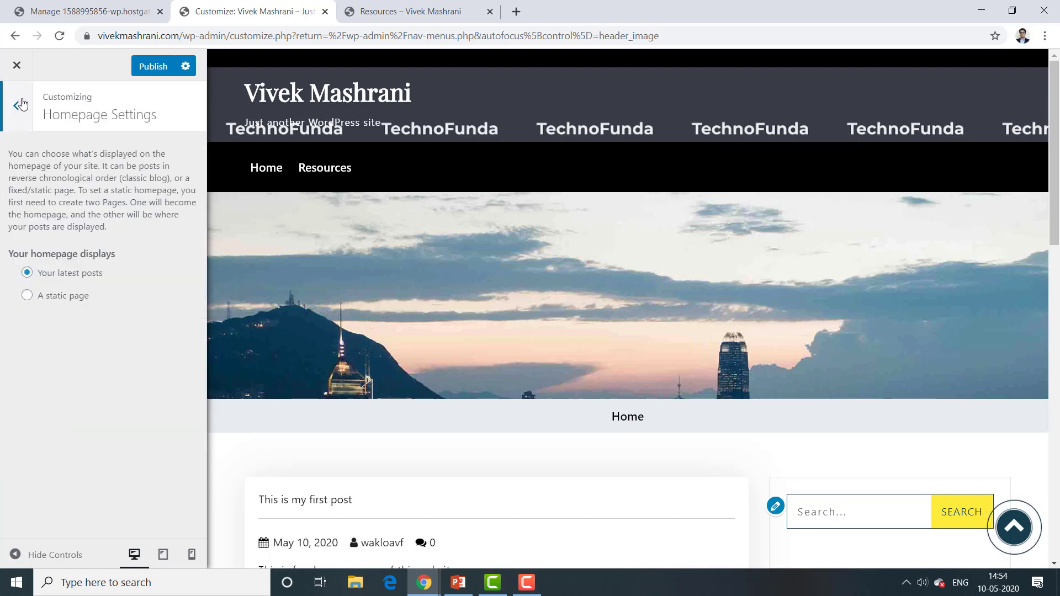
left_click(20, 107)
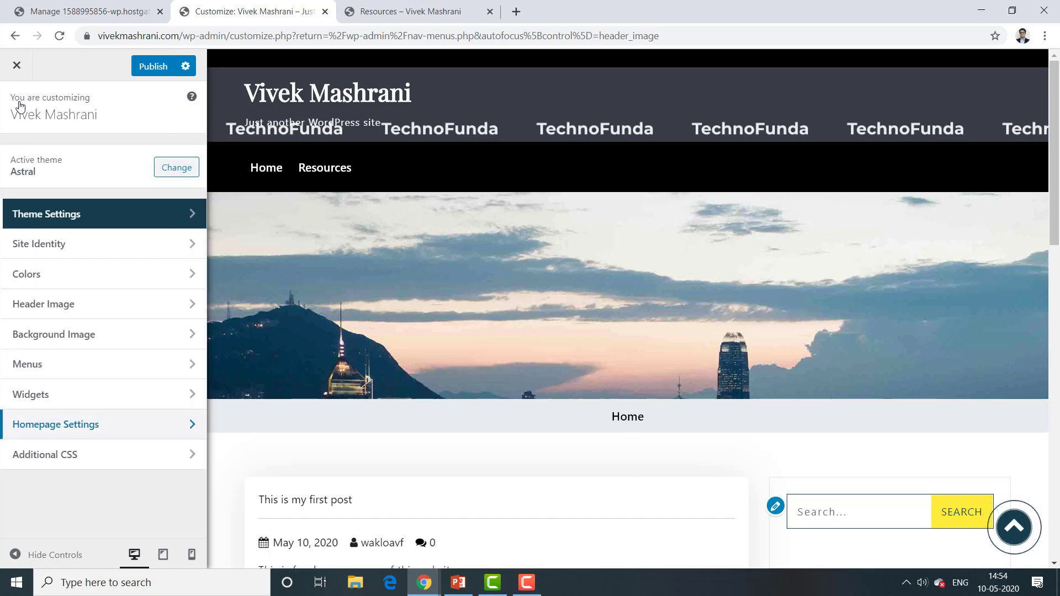
Step: In Site Identity, replace the tagline with the owner's name plus 'Website' and publish it
left_click(89, 262)
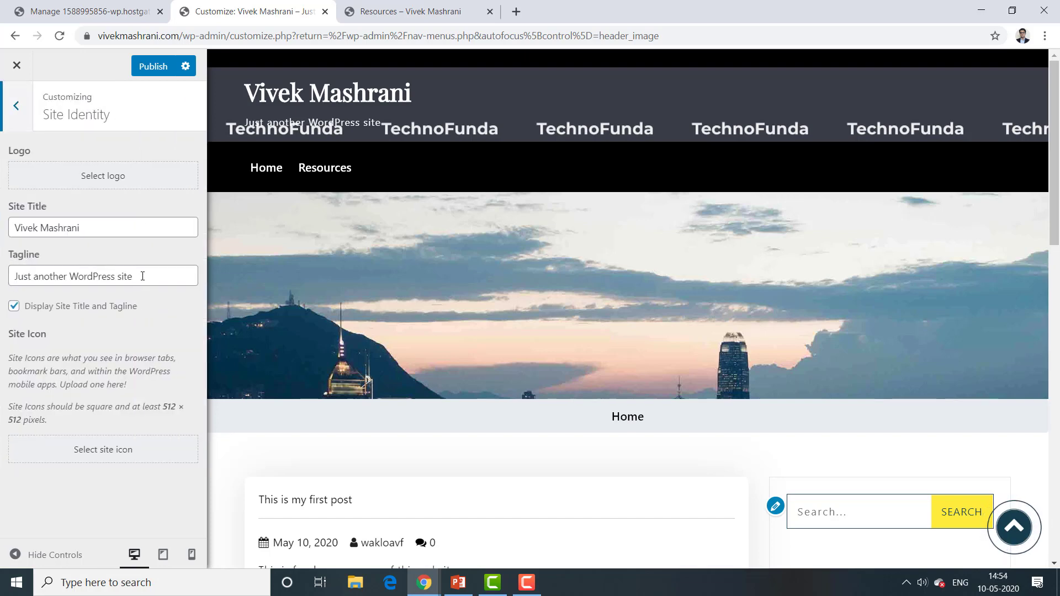
left_click_drag(142, 276, 2, 267)
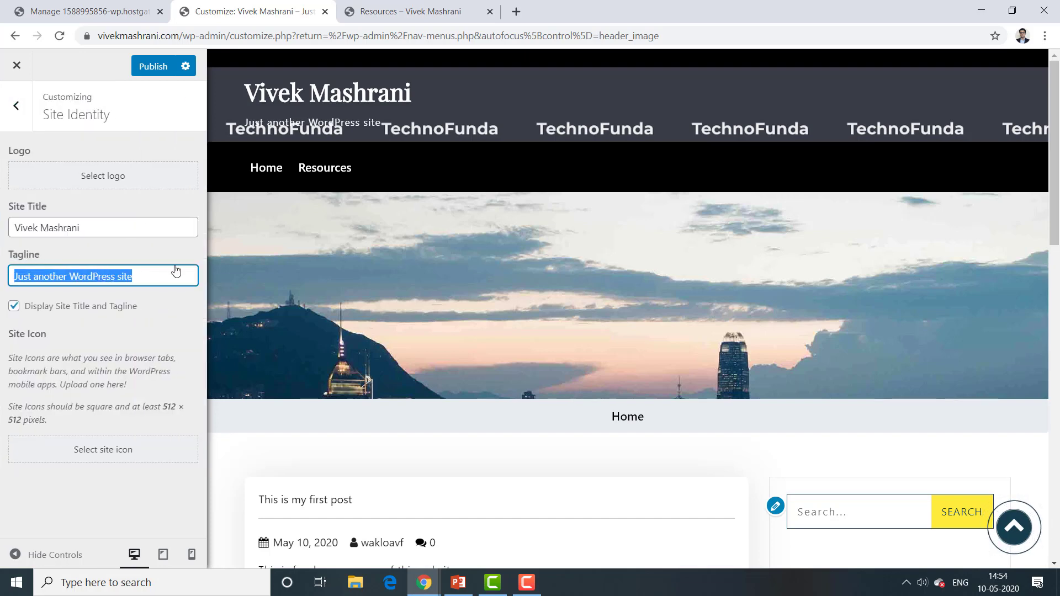
type("THis")
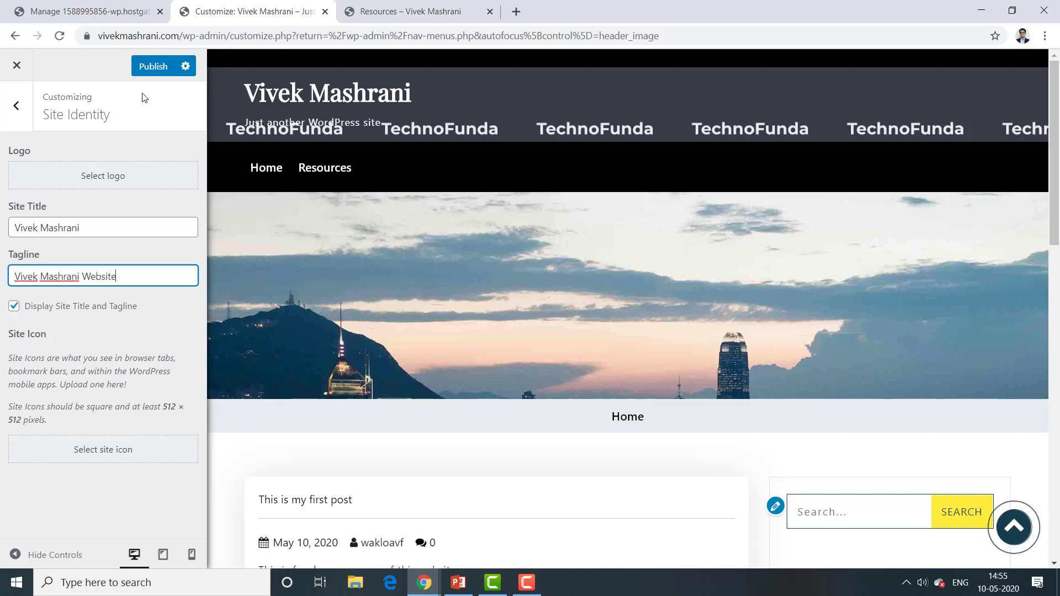
left_click(151, 78)
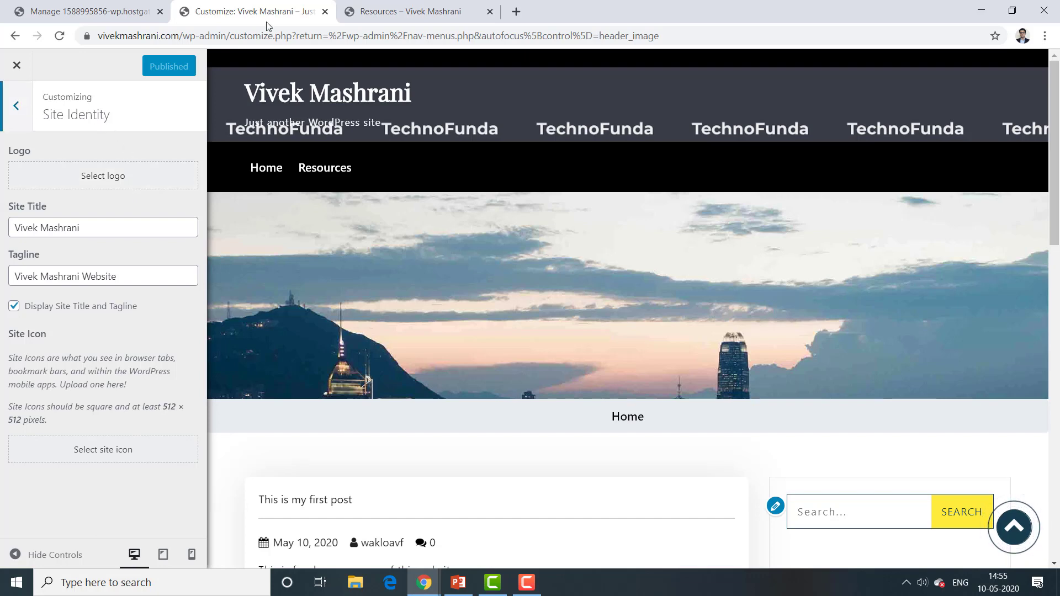
left_click(385, 6)
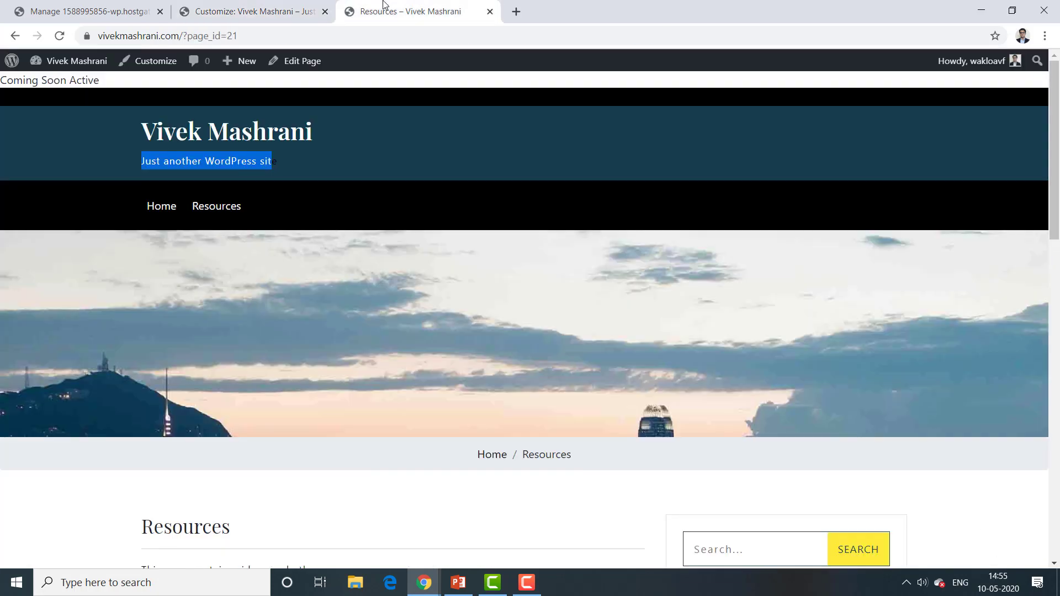
Step: Reload the Resources page to verify the new tagline, then return to the Customizer's main sections
left_click(59, 35)
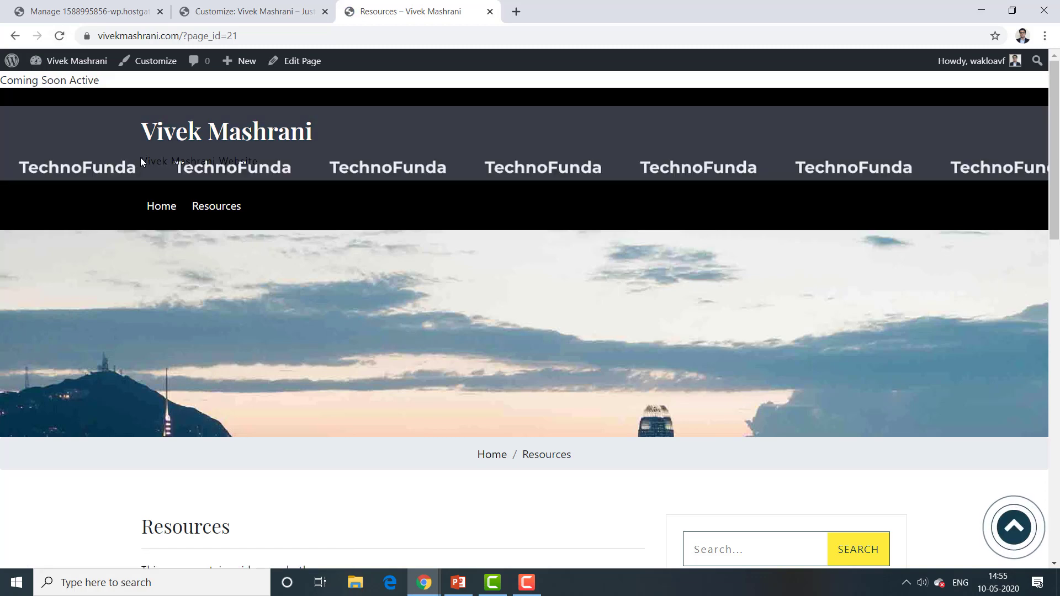
left_click_drag(140, 161, 283, 164)
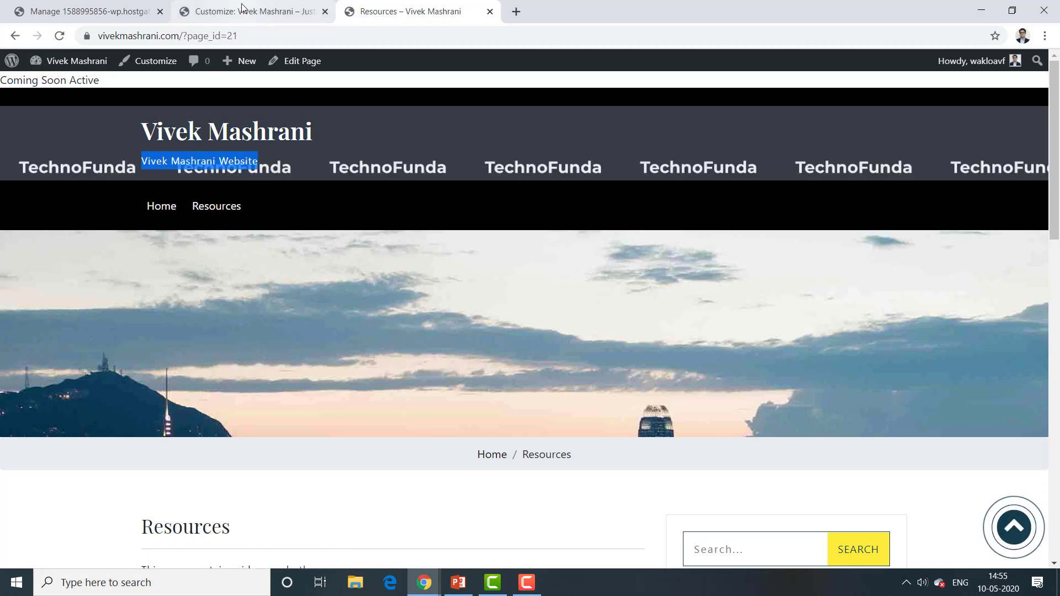
left_click(243, 11)
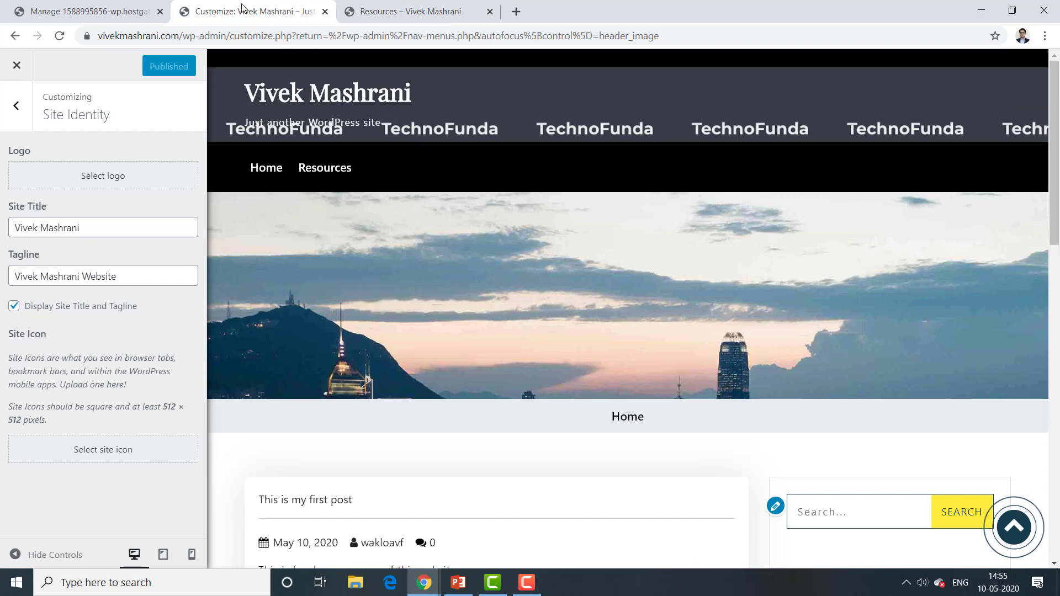
left_click(129, 272)
left_click(16, 105)
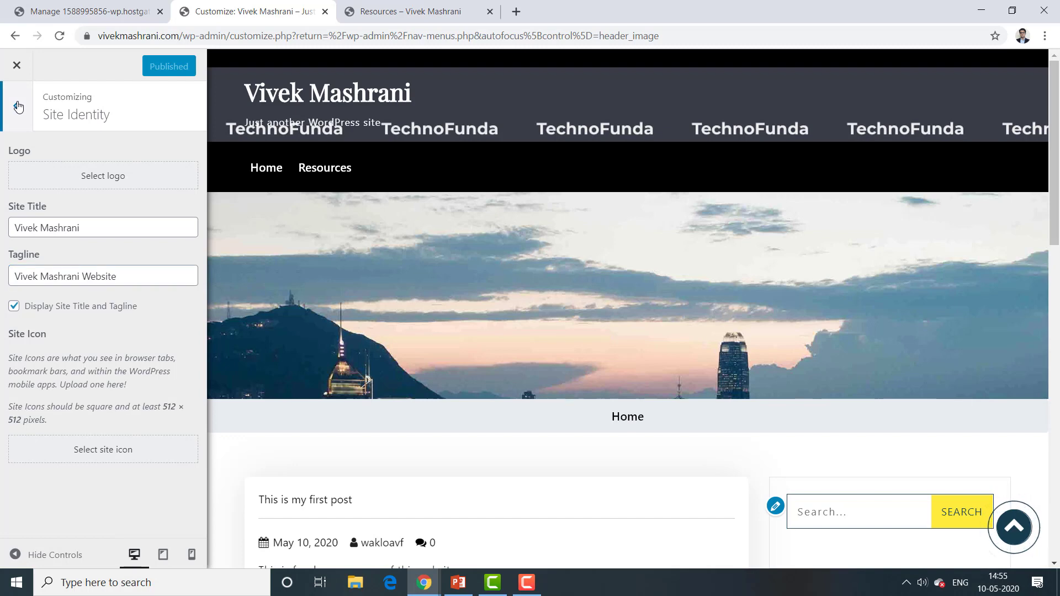
Step: Leave the Customizer and go to the installed Plugins list in the admin area
left_click(17, 67)
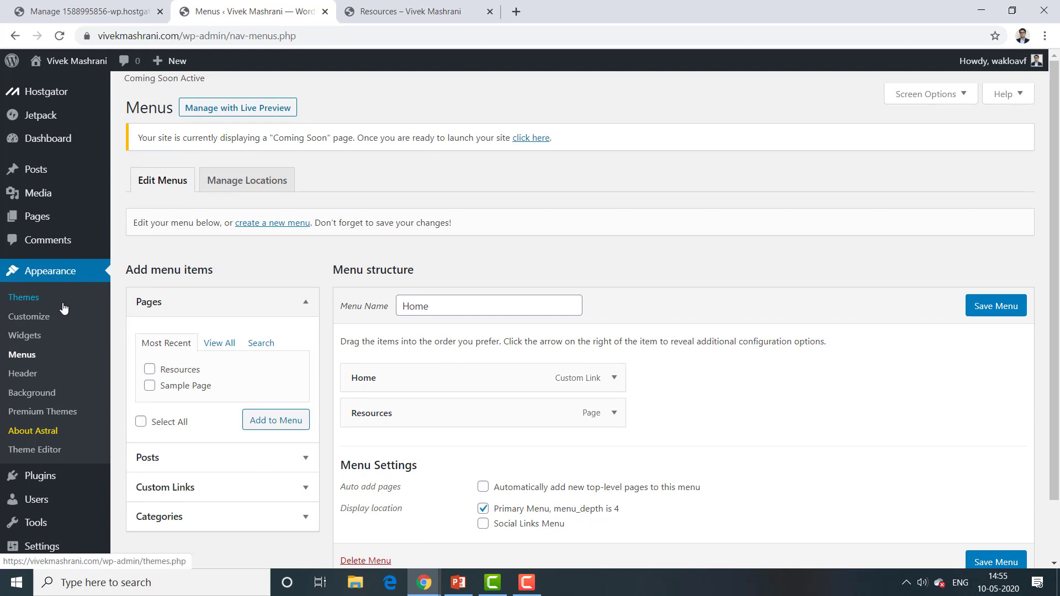
mouse_move(61, 224)
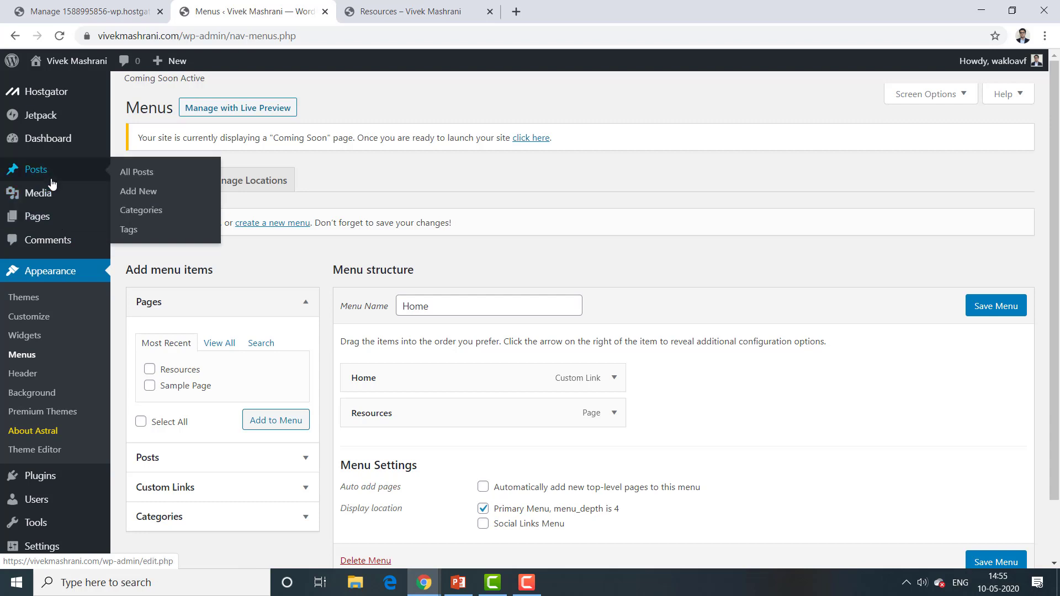
left_click(32, 478)
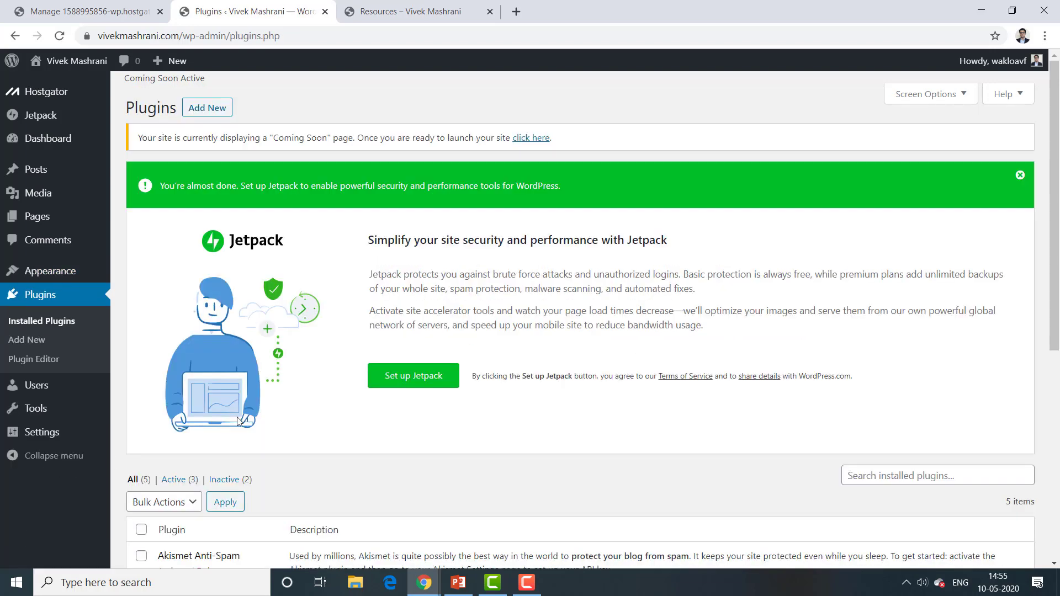
left_click_drag(1055, 153, 1058, 241)
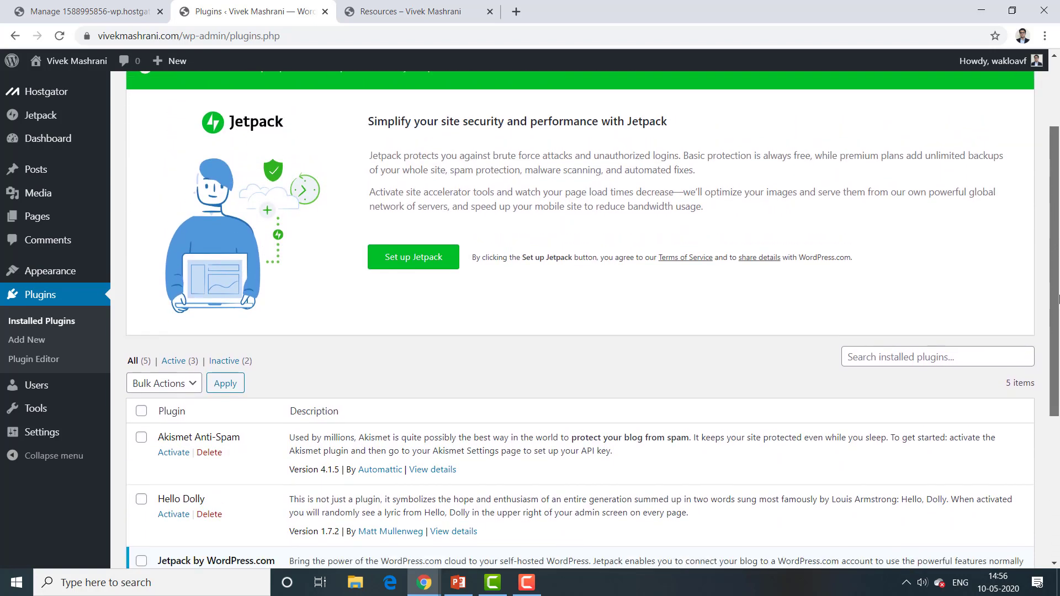
scroll(310, 321, "down", 3)
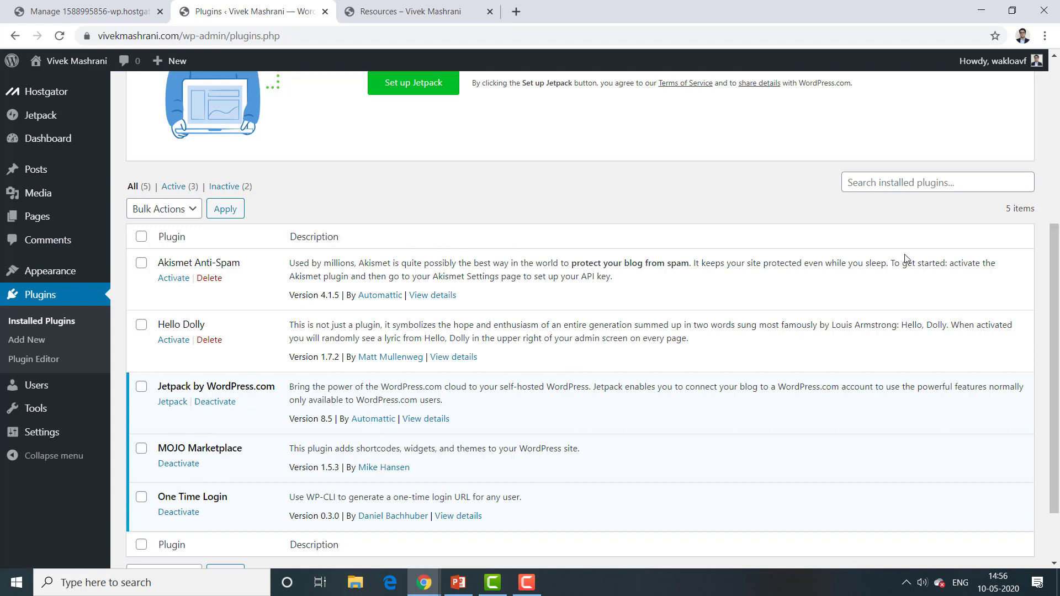
scroll(1054, 300, "up", 3)
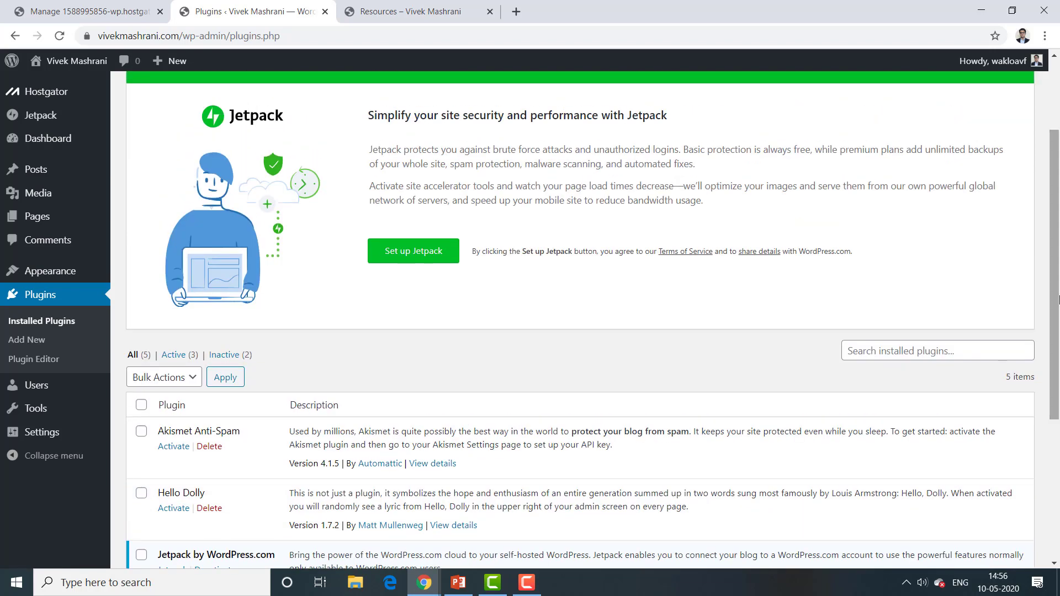
Step: Search the installed plugins for 'login', leaving only One Time Login listed
left_click(871, 356)
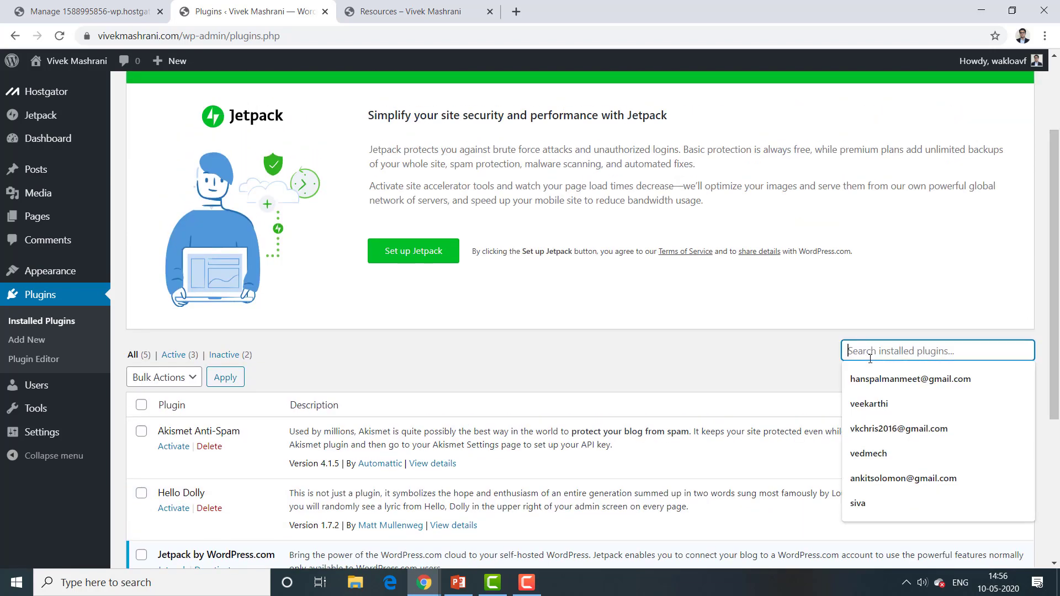
type("login")
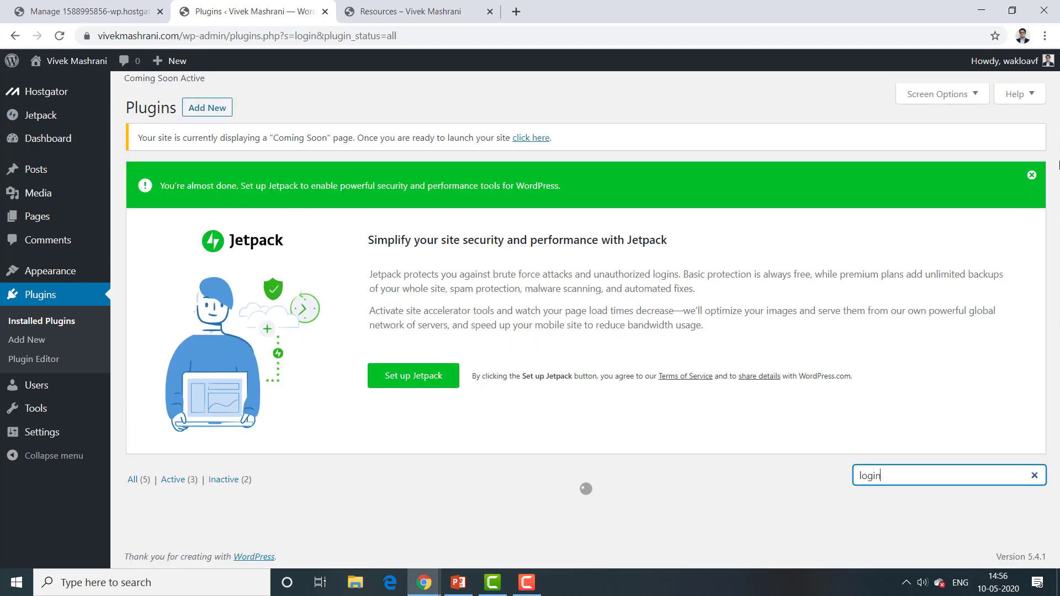
scroll(233, 266, "down", 2)
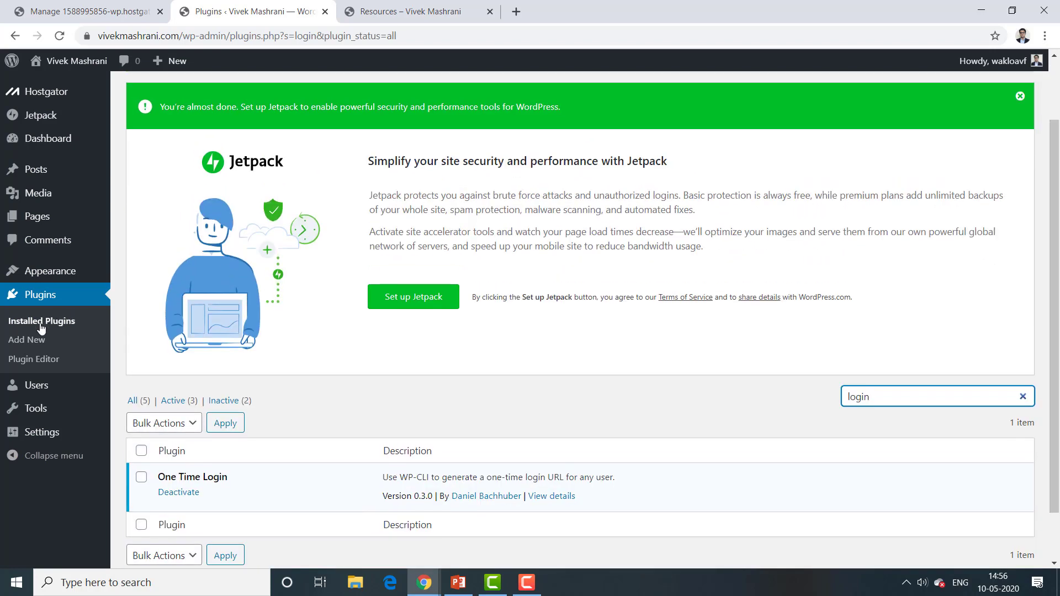
left_click(24, 345)
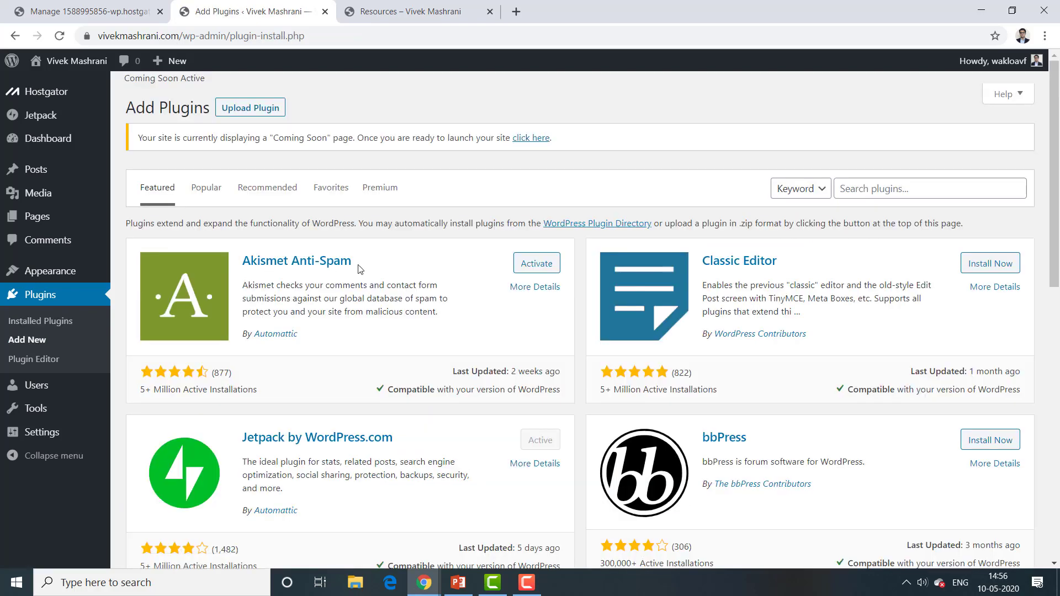
Step: Show the Popular tab of Add Plugins and browse the cards led by Contact Form 7 and Yoast SEO
scroll(1058, 123, "down", 2)
scroll(1057, 122, "up", 2)
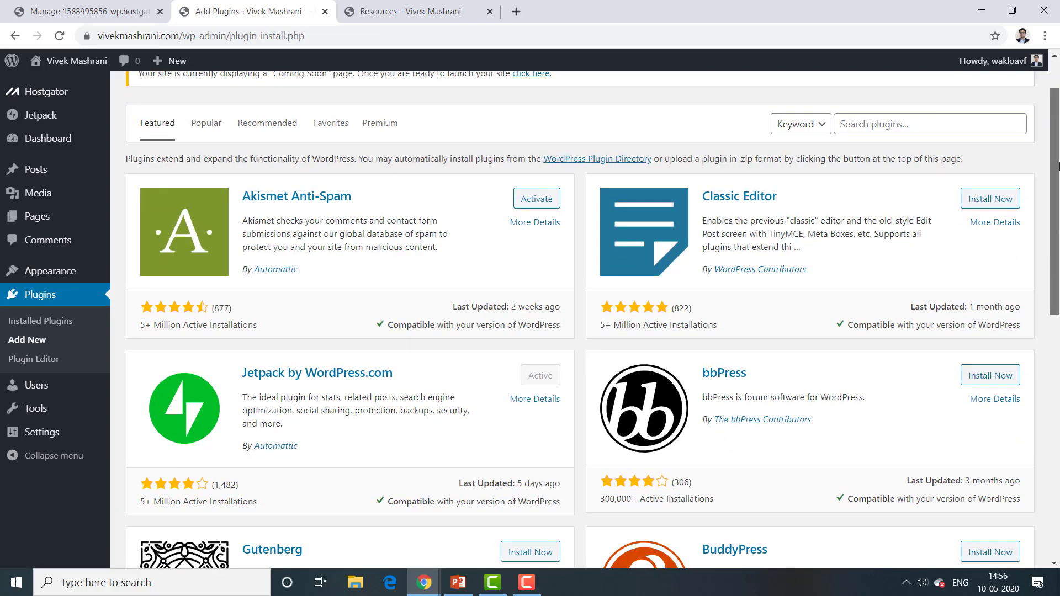
scroll(1057, 133, "down", 1)
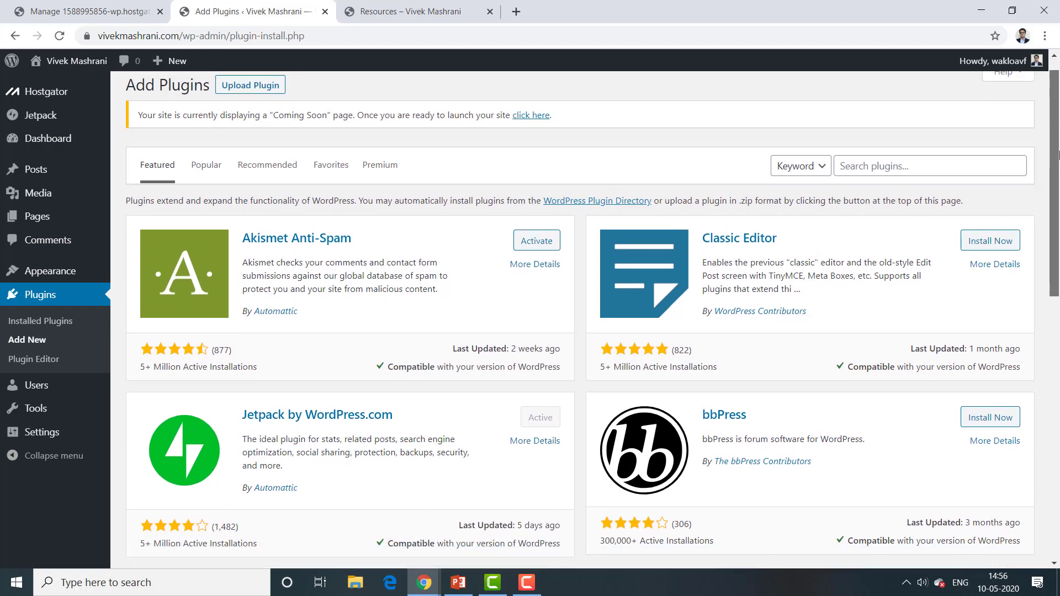
left_click(200, 173)
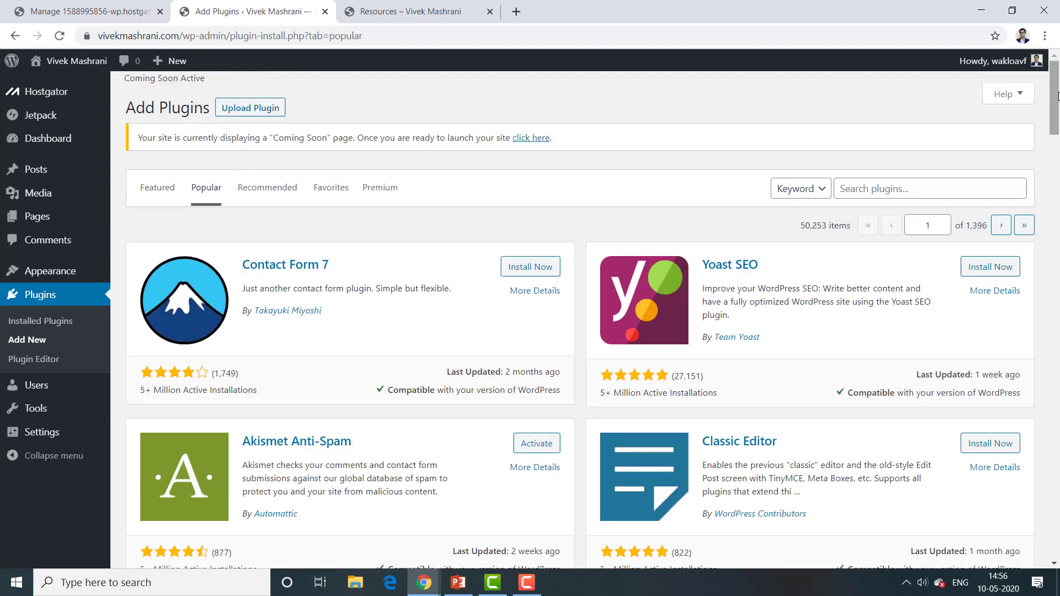
scroll(663, 209, "down", 3)
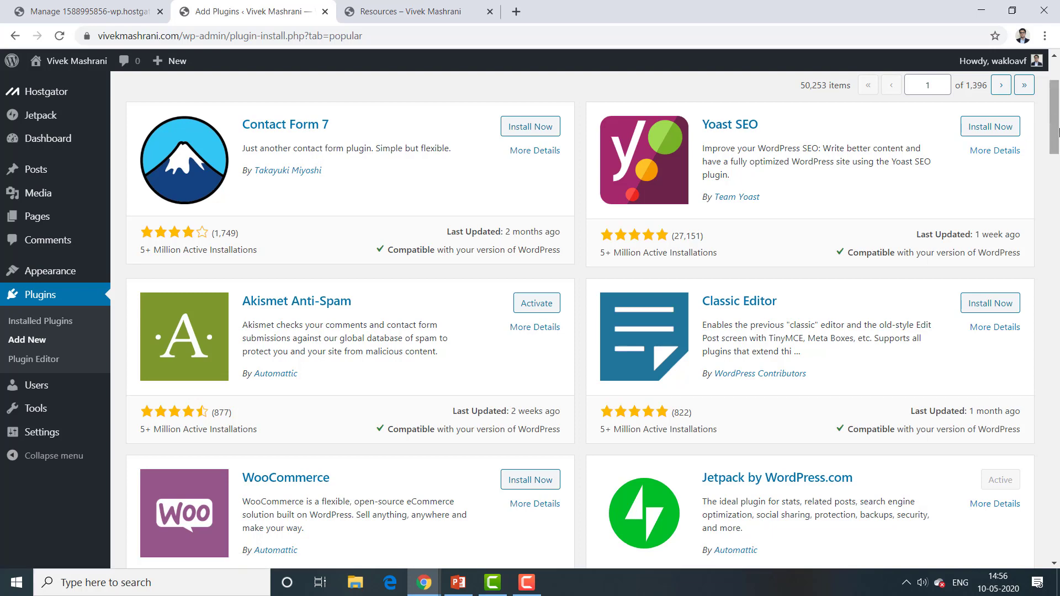
left_click_drag(1053, 123, 1053, 167)
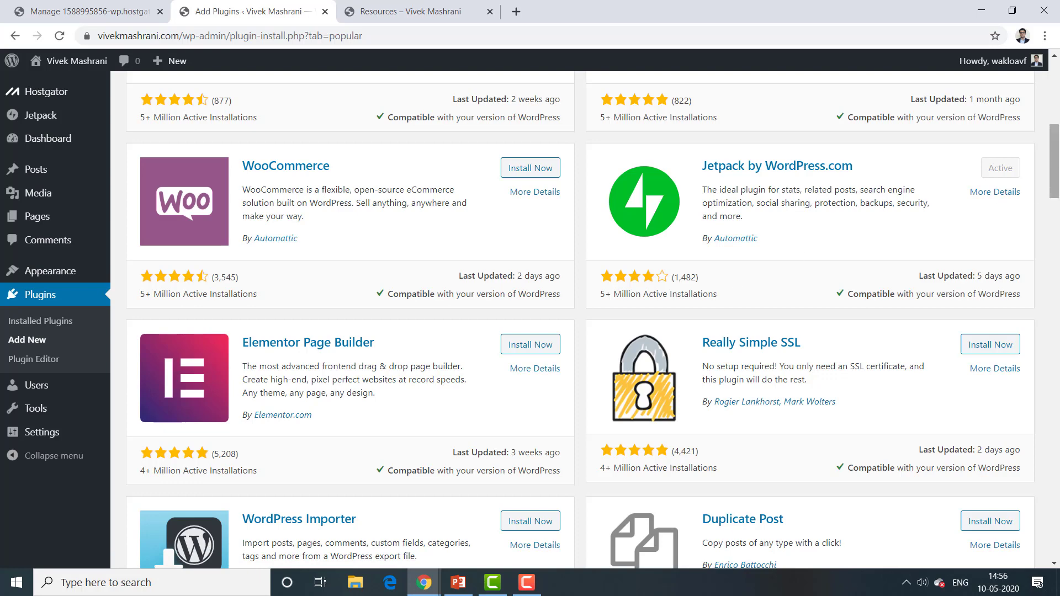
left_click_drag(1053, 160, 1054, 188)
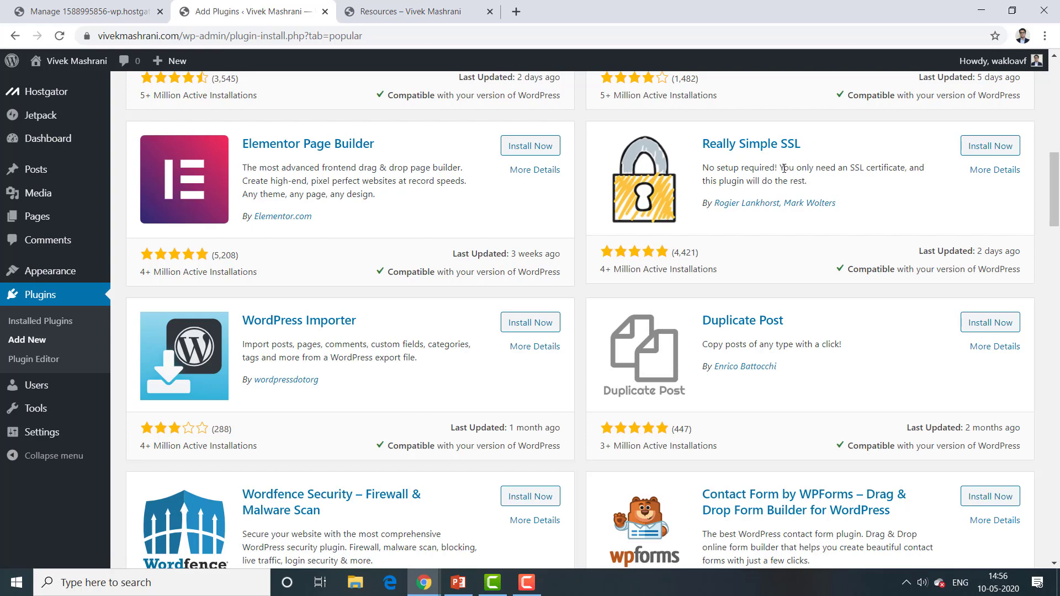
left_click_drag(784, 168, 827, 184)
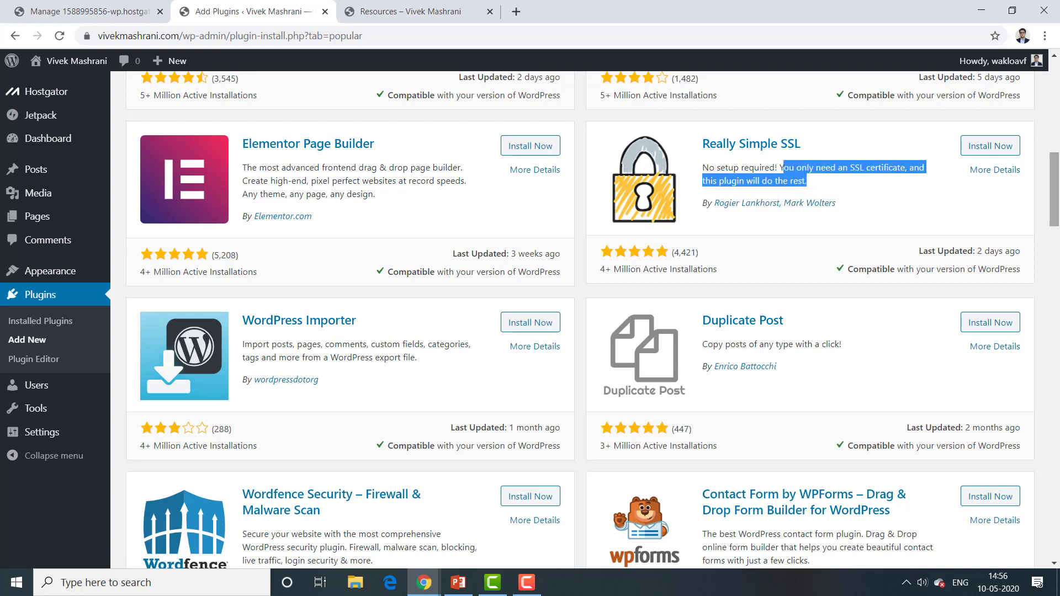
left_click_drag(1055, 165, 1057, 502)
left_click_drag(1057, 550, 1054, 57)
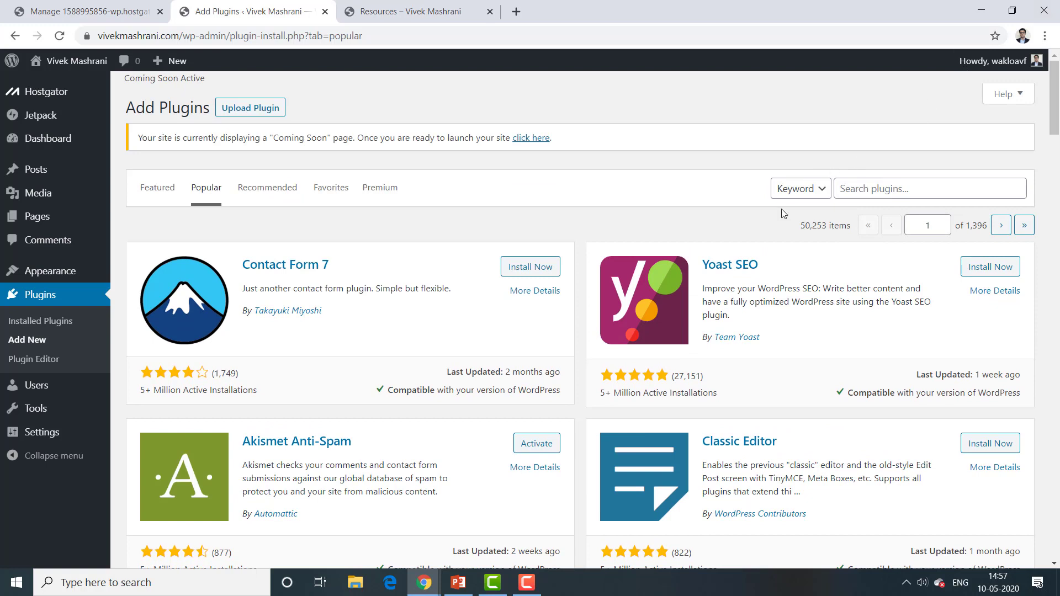
Step: Install Yoast SEO from the Popular list, stay on the page, and activate it
left_click(985, 268)
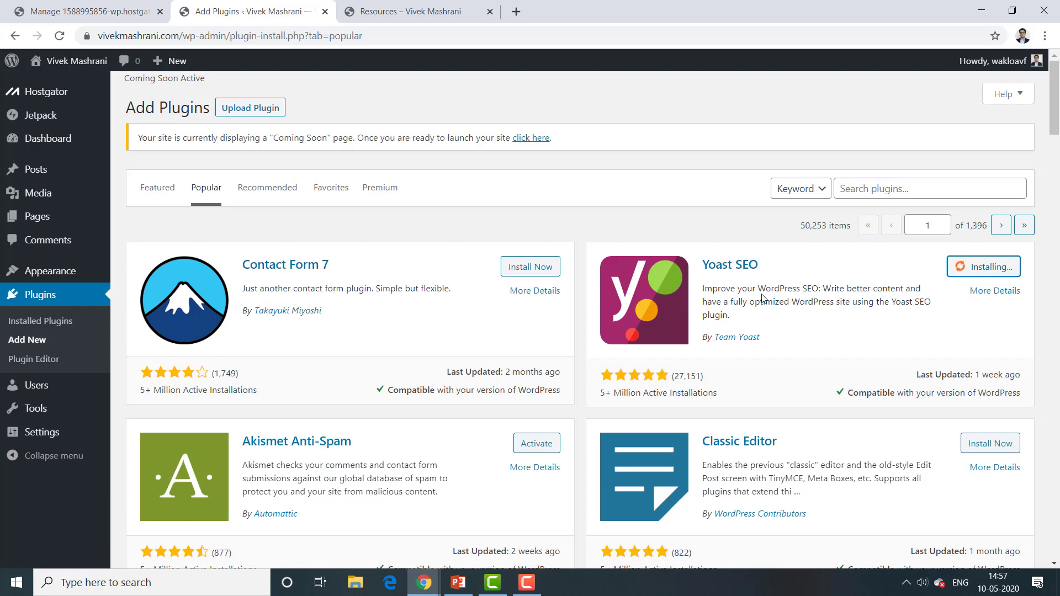
left_click(44, 321)
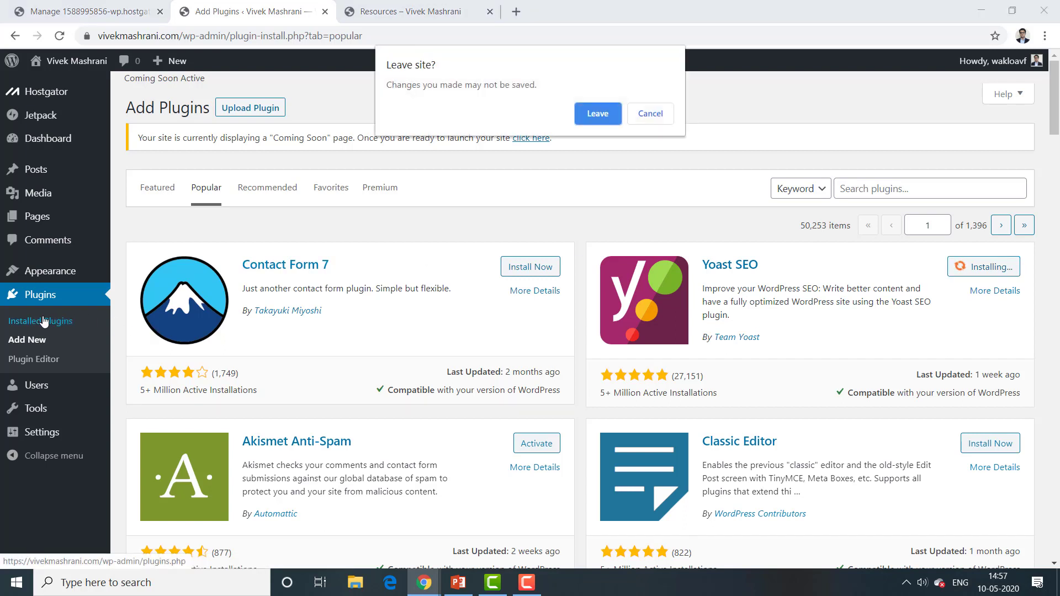
left_click(651, 113)
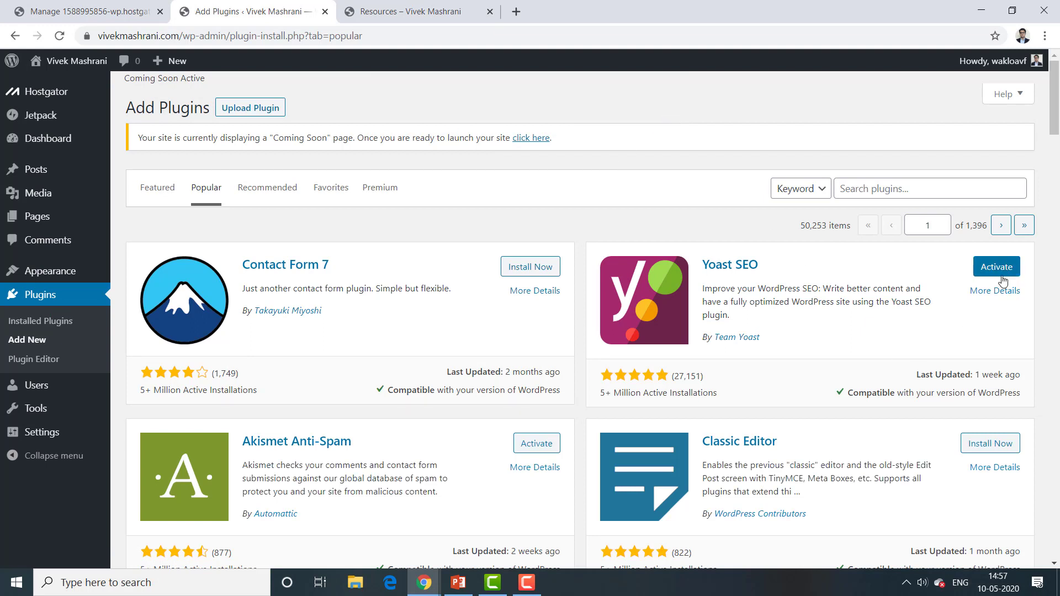
left_click(1002, 276)
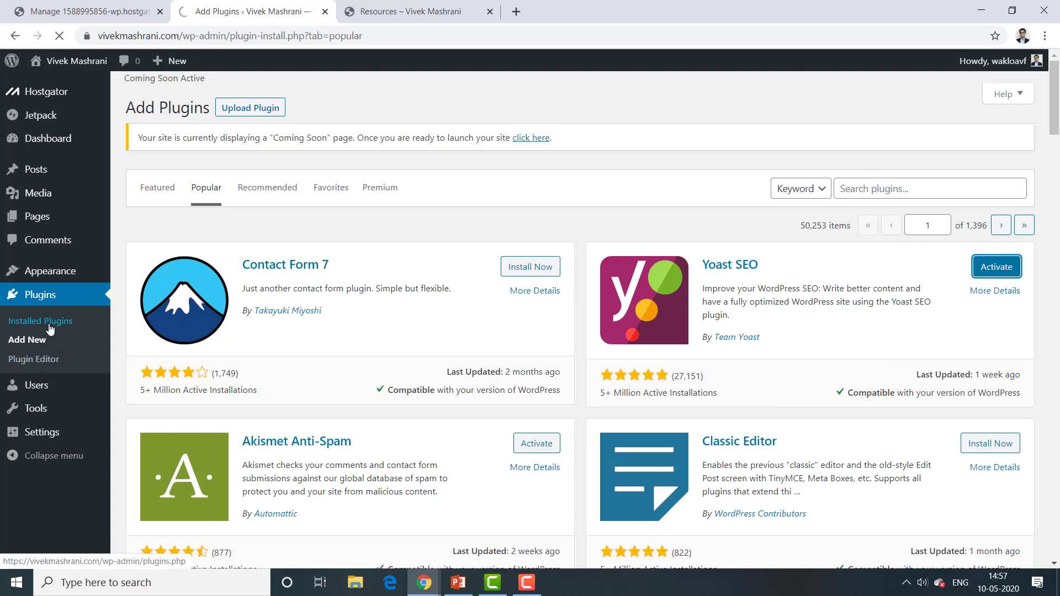
left_click(418, 7)
Step: Review the live Resources page, then show the closing Gratitude slide (slide 3) in PowerPoint
left_click(318, 239)
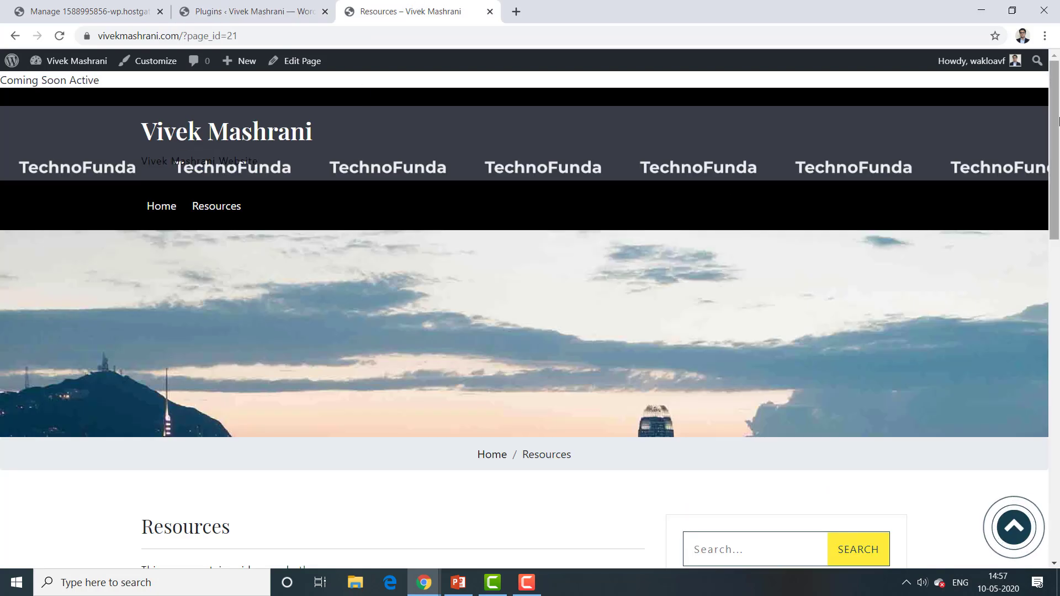
left_click_drag(1057, 145, 1055, 405)
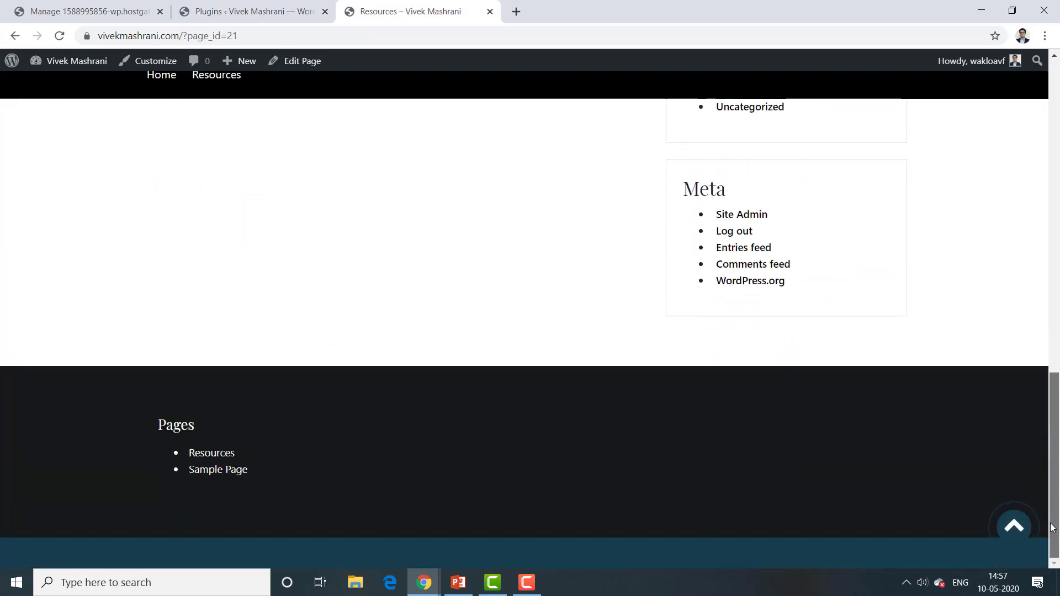
scroll(418, 257, "up", 15)
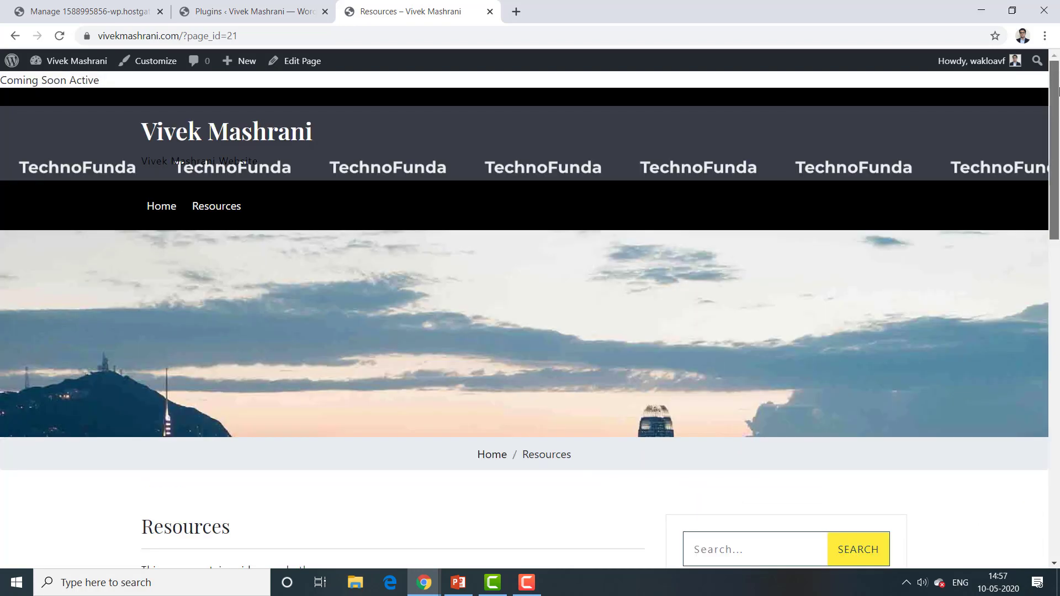
left_click(231, 7)
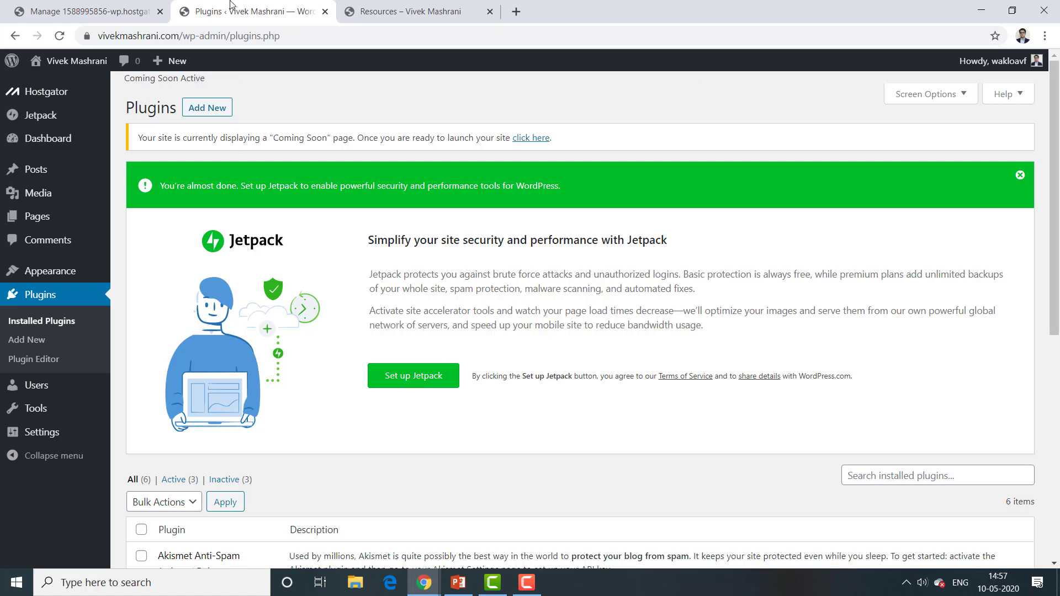
left_click(408, 7)
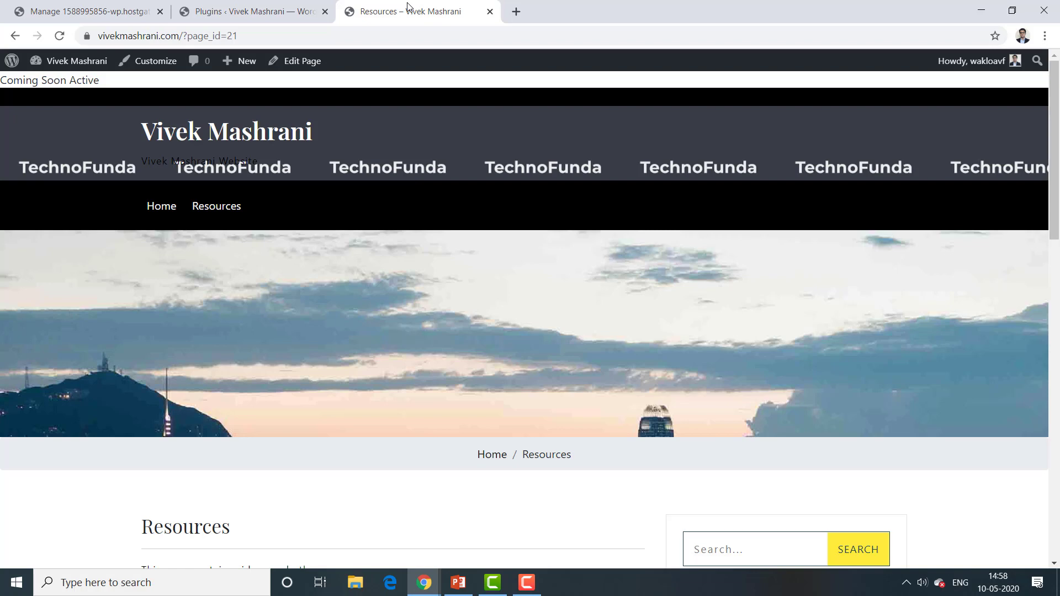
left_click(462, 589)
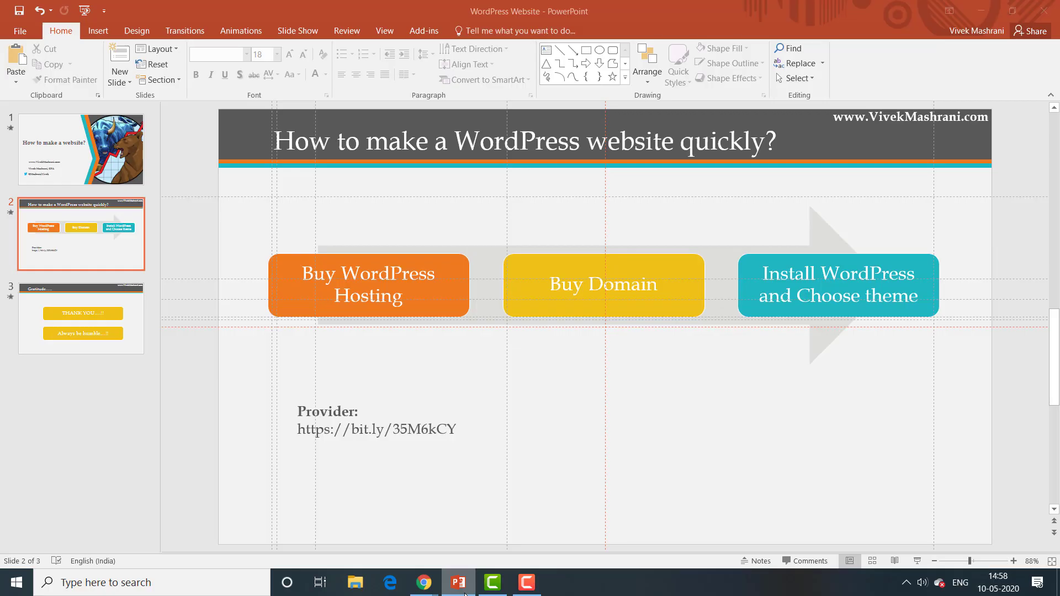
left_click(86, 334)
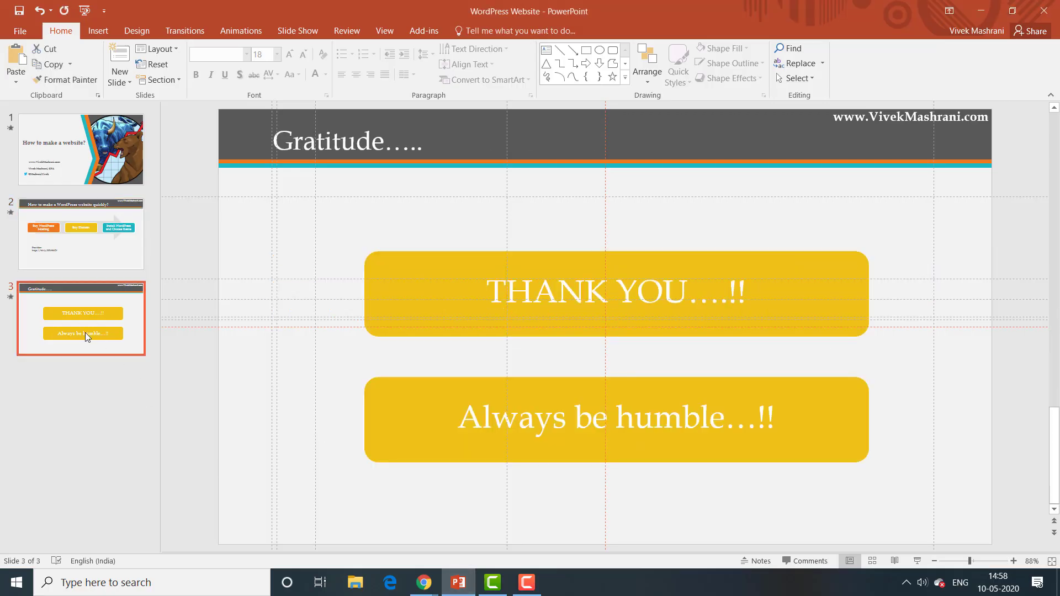